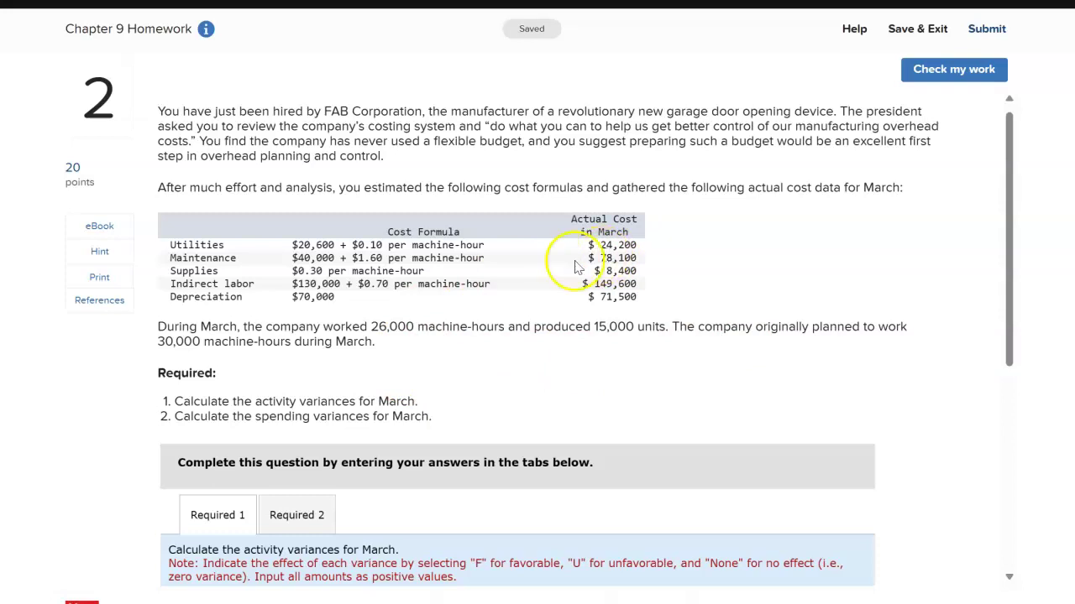
Switch from the Chapter 9 Homework page to Excel and create a blank workbook.
left_click_drag(1007, 252, 1058, 232)
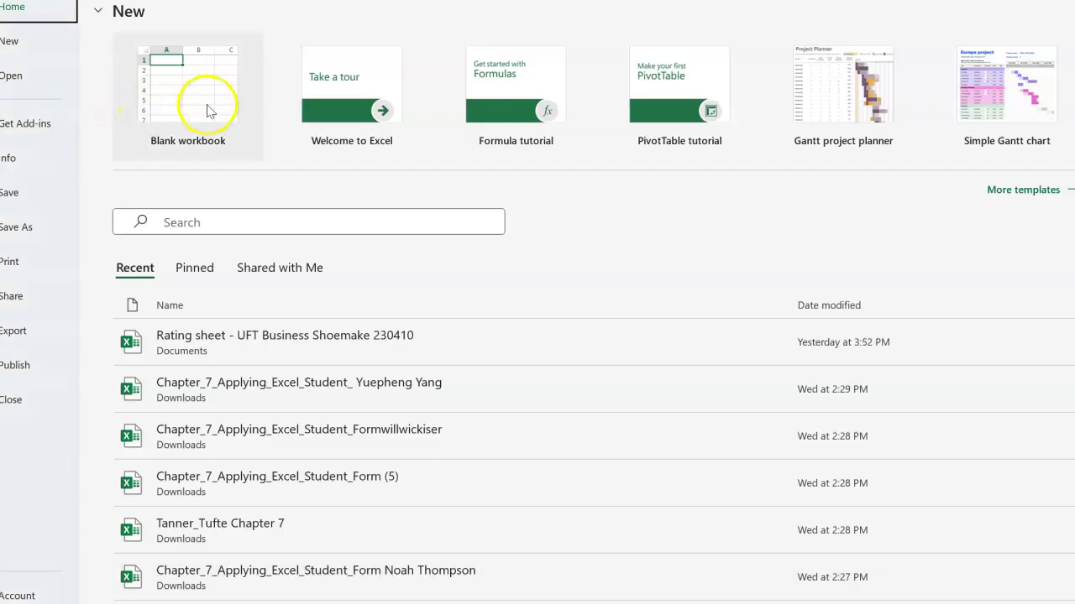
left_click(209, 111)
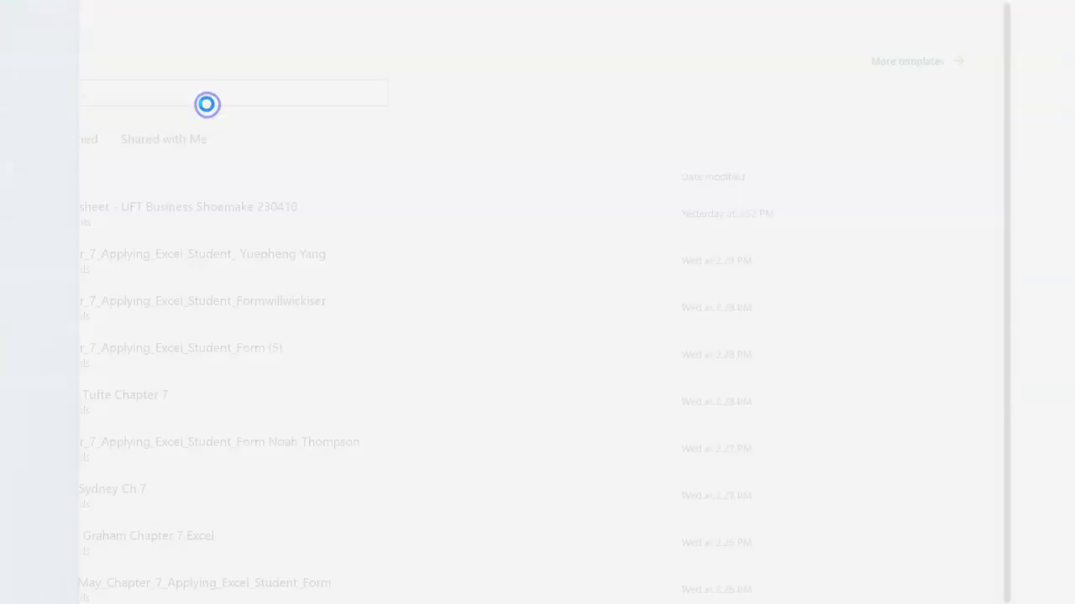
left_click(238, 186)
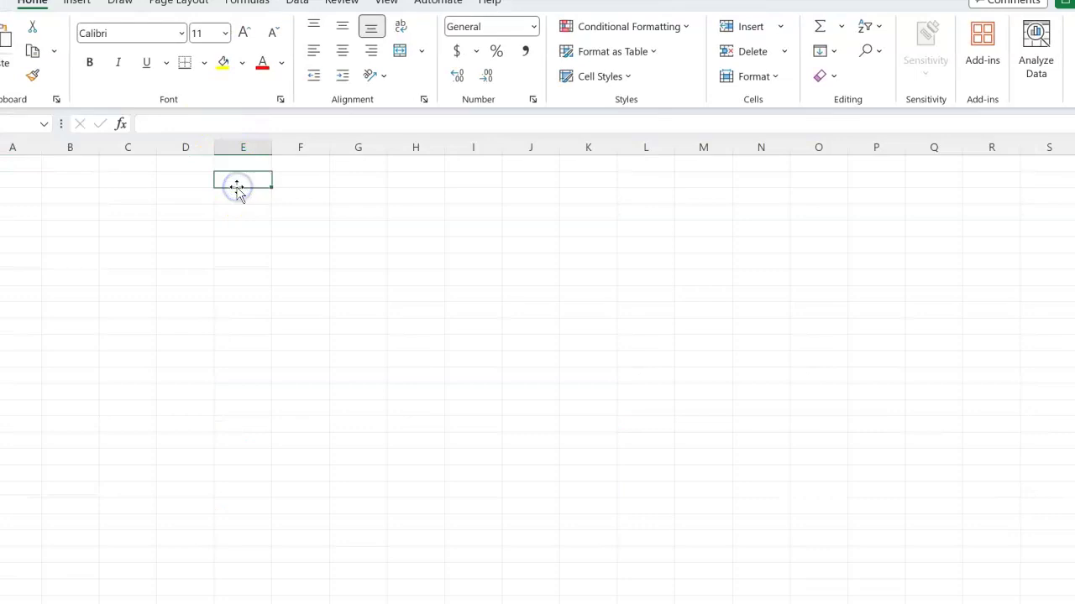
Enter the column headings flexible in H4, planning in J4 and variance in L4.
left_click(392, 210)
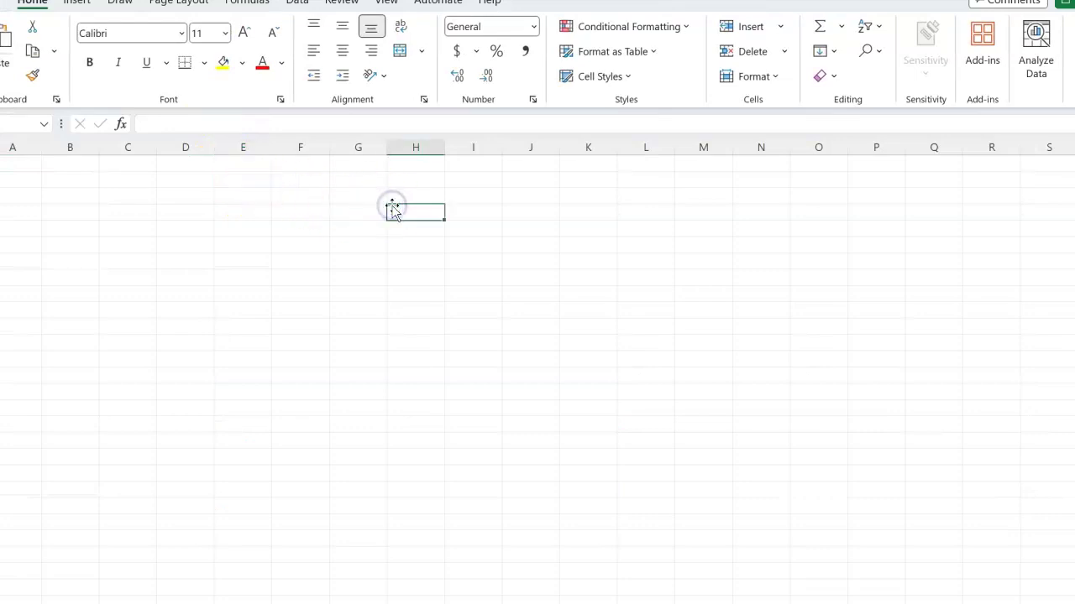
type("flexible")
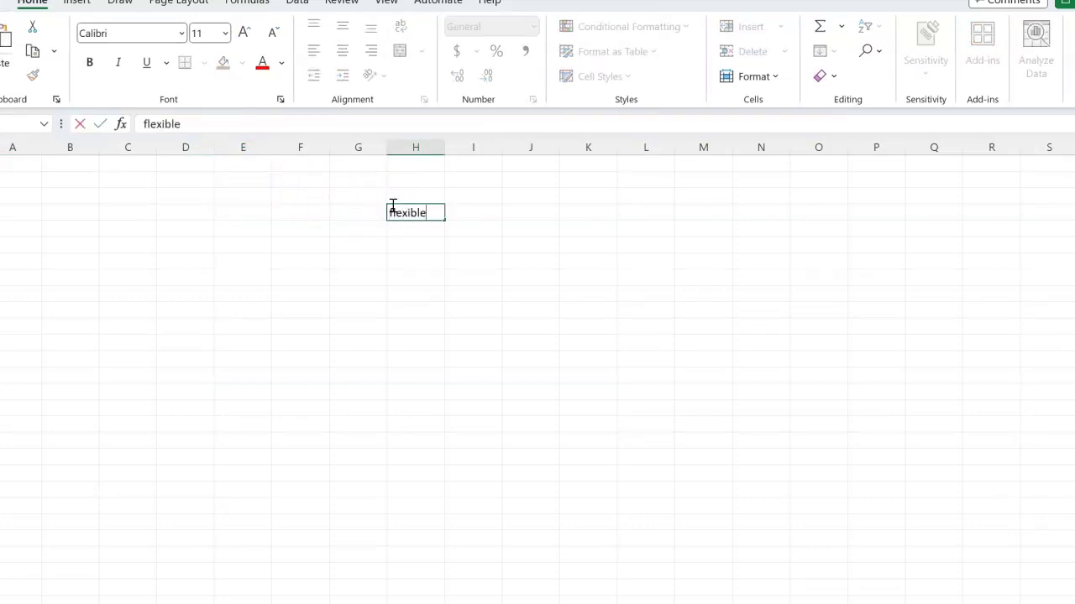
key("Tab")
key("Tab")
type("planning")
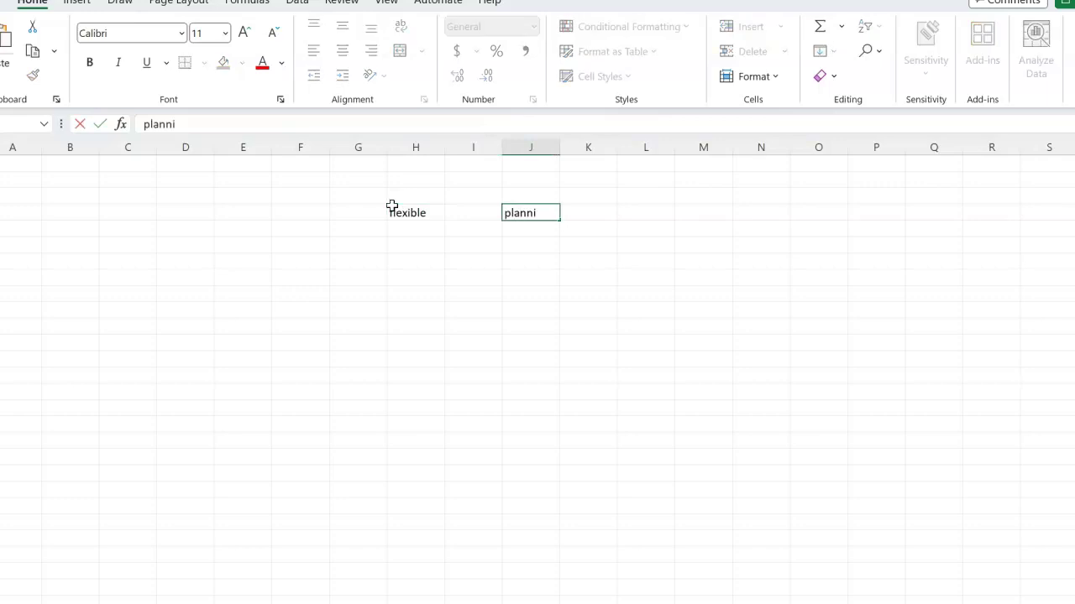
key("Tab")
key("Tab")
type("variance")
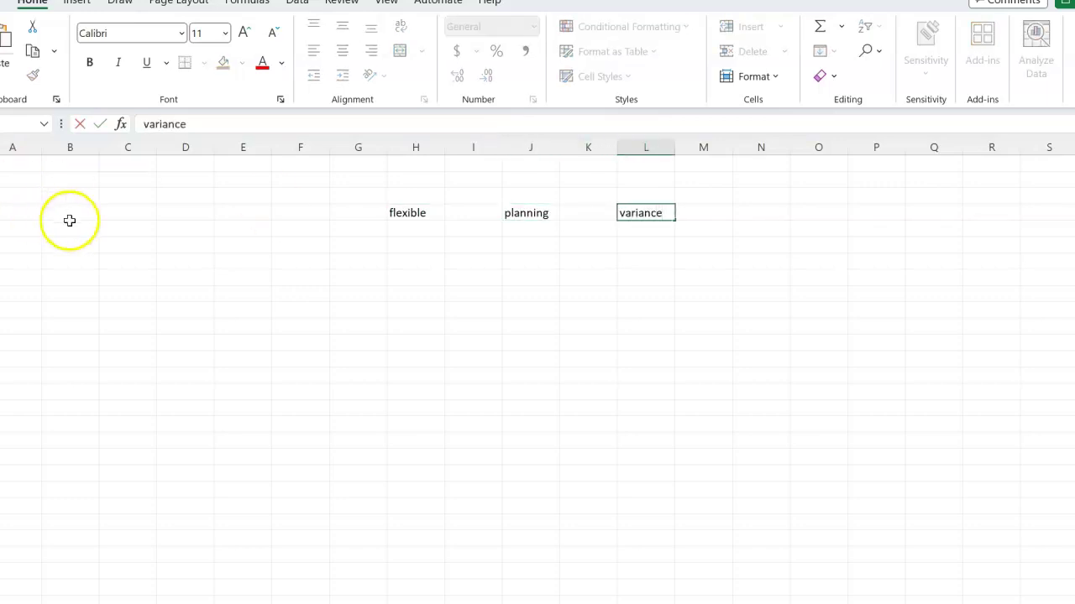
Label D5 as machine hours and enter 30000 for it in the planning column.
left_click(189, 234)
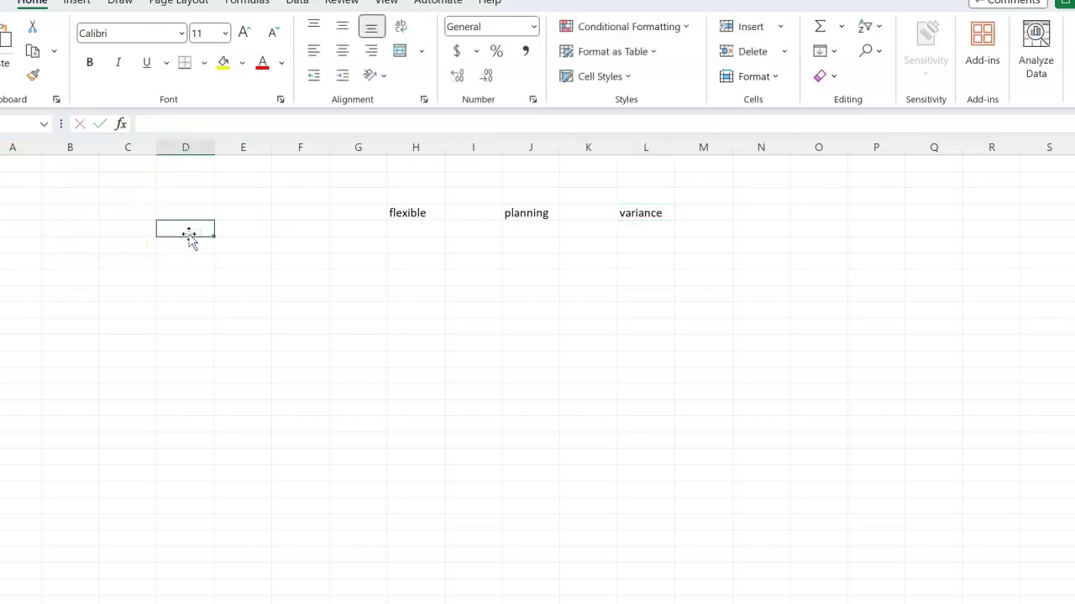
type("machine hours")
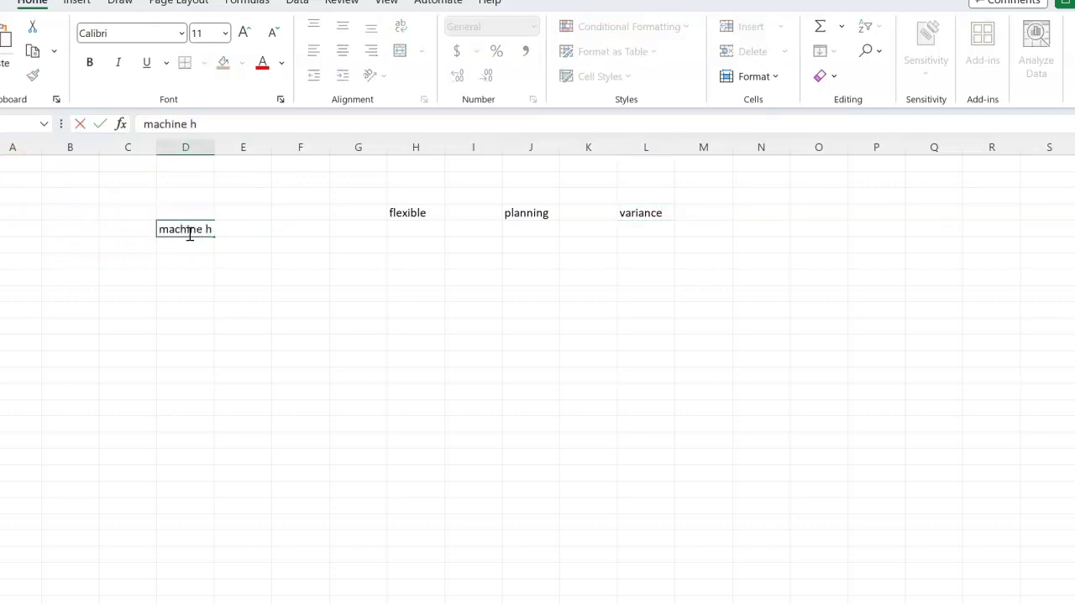
key("Tab")
key("Right")
key("Right")
key("Right")
key("Right")
key("Right")
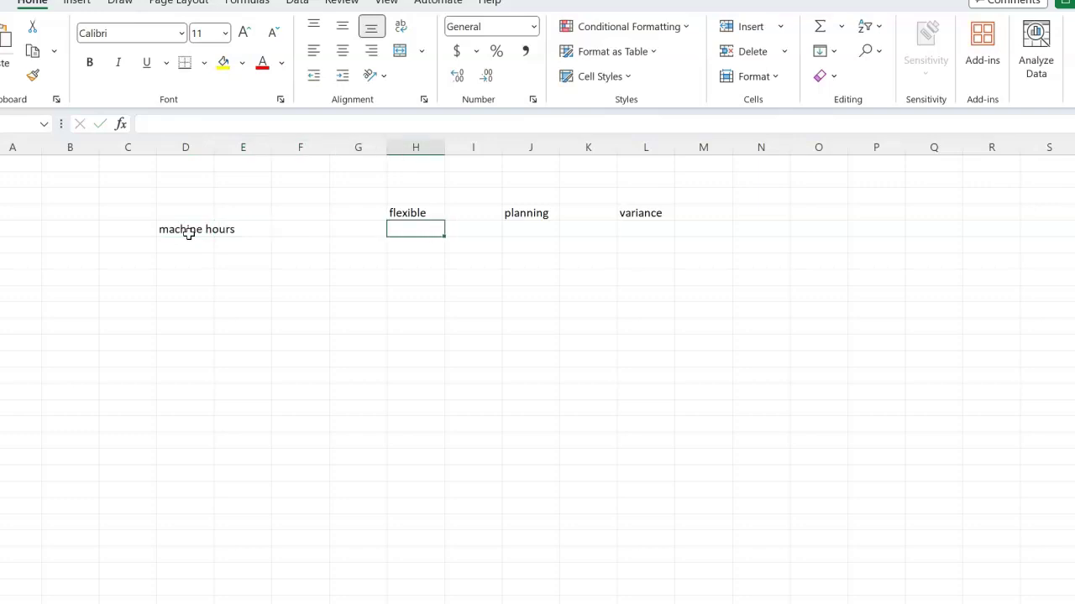
type("30000")
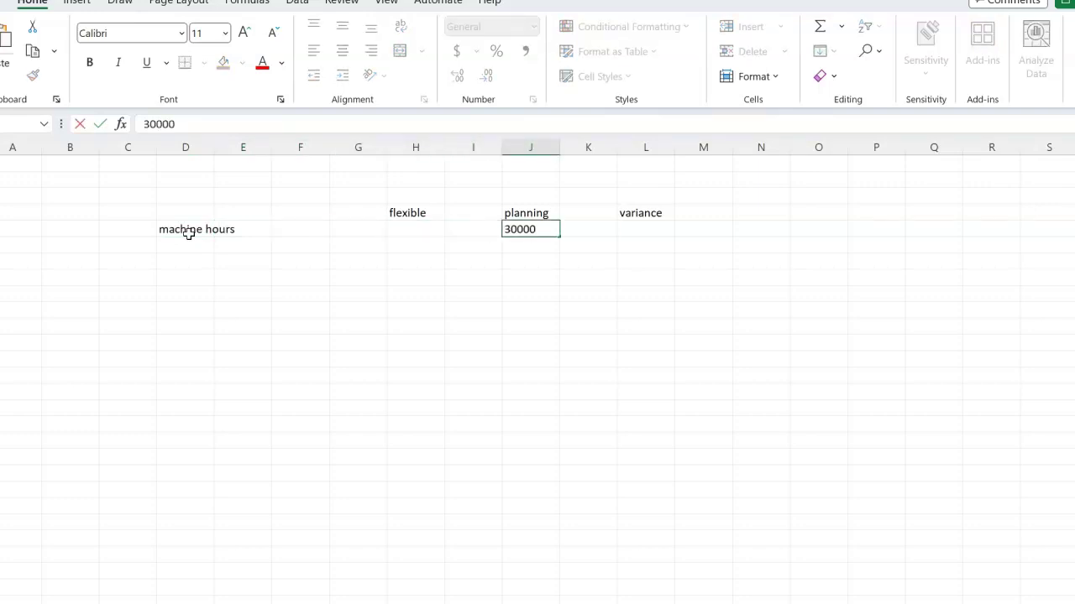
Enter 26000 machine hours in the flexible column.
key("Left")
key("Left")
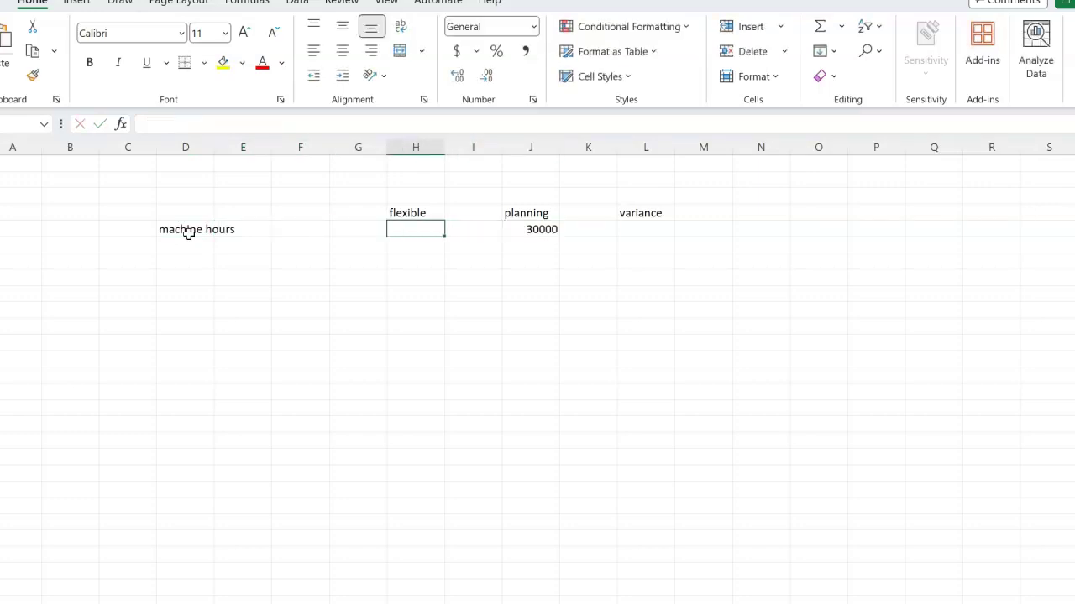
type("26000")
key("Right")
key("Right")
key("Right")
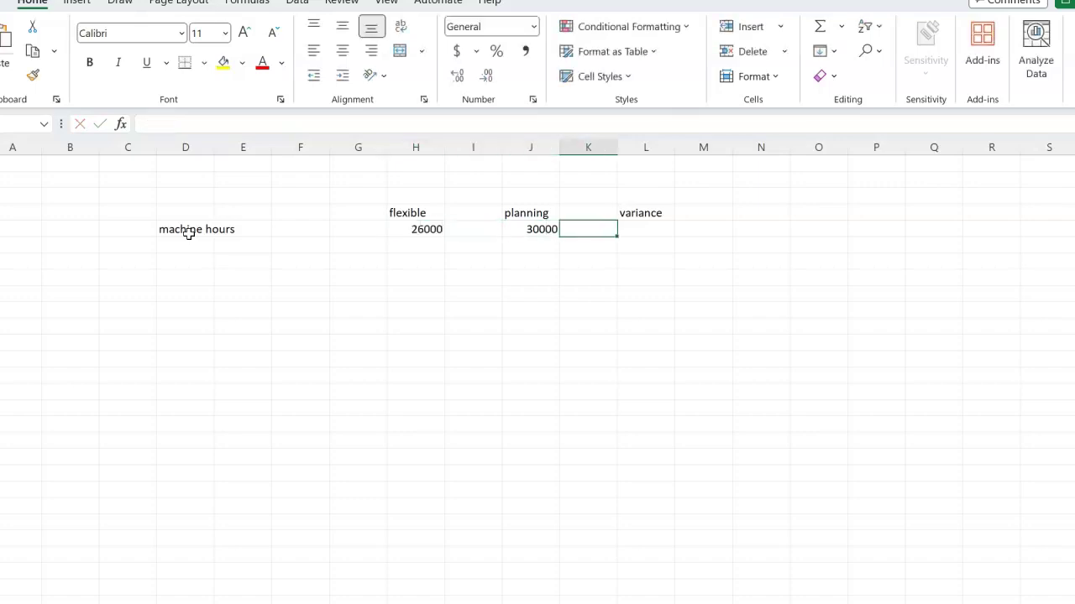
key("Right")
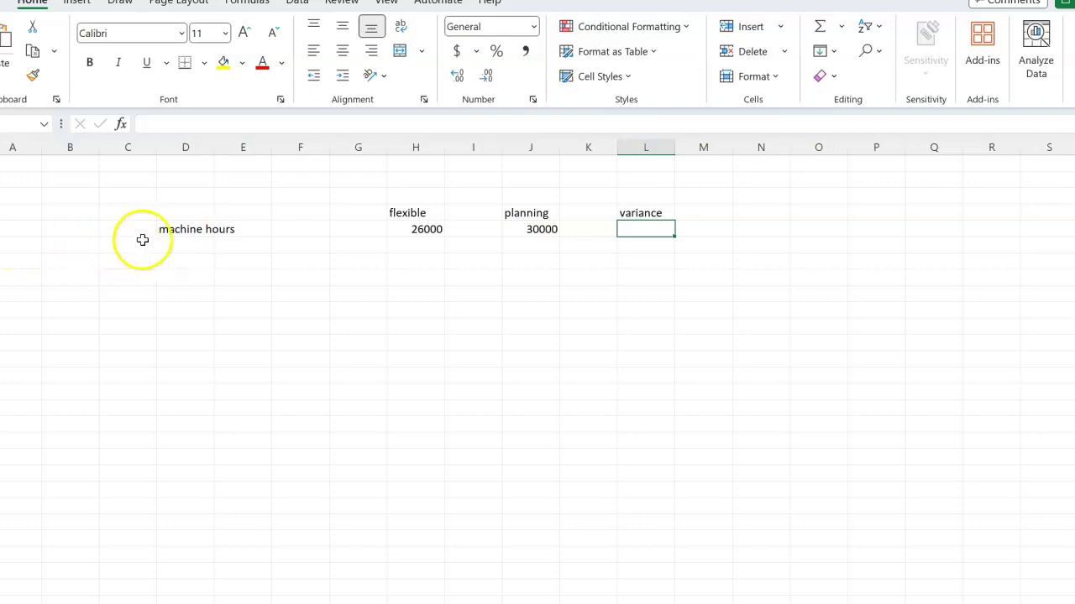
Label D7 as utilities and check the utilities cost formula on the homework page, returning to the Book2 workbook.
left_click(175, 264)
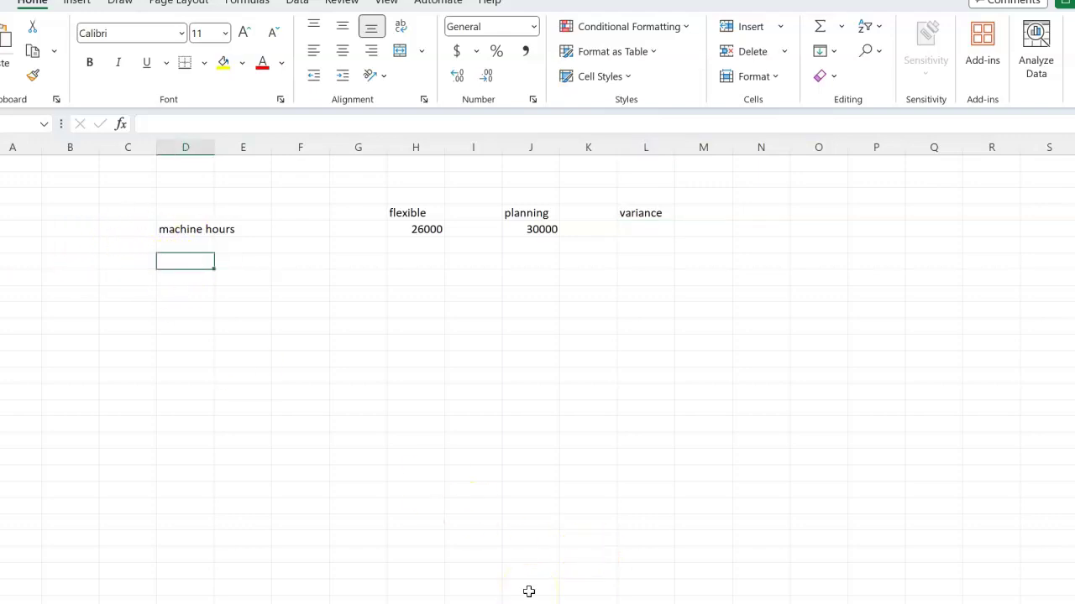
type("utilities")
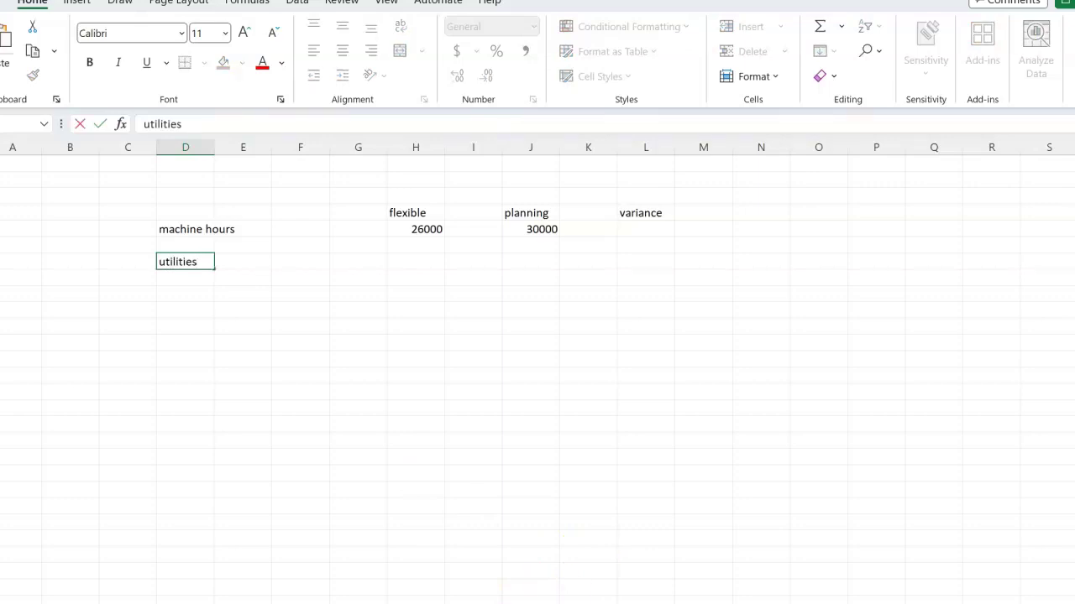
key("alt+Tab")
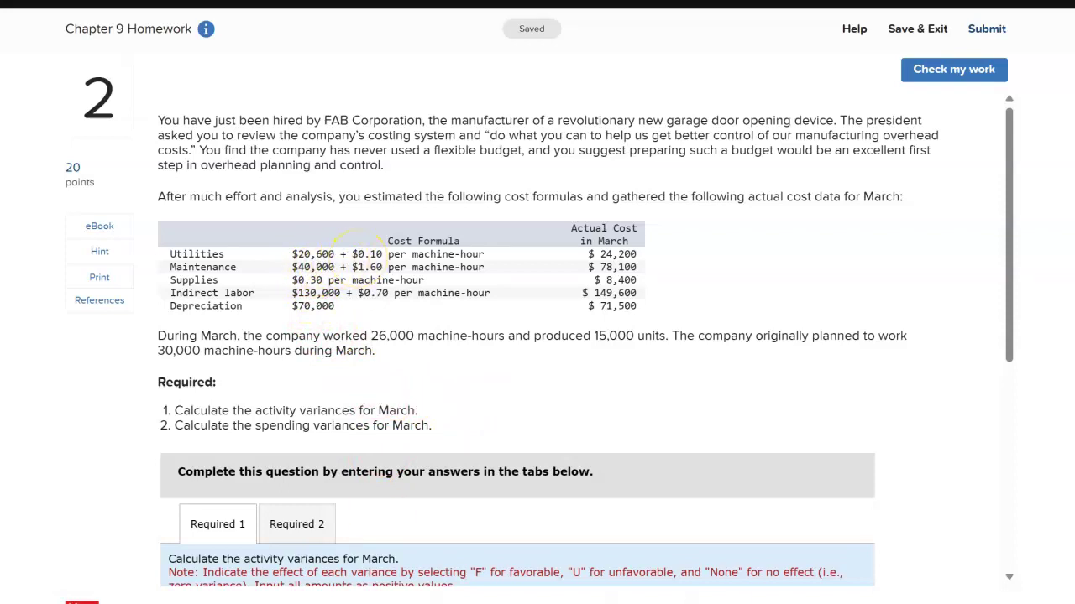
mouse_move(724, 603)
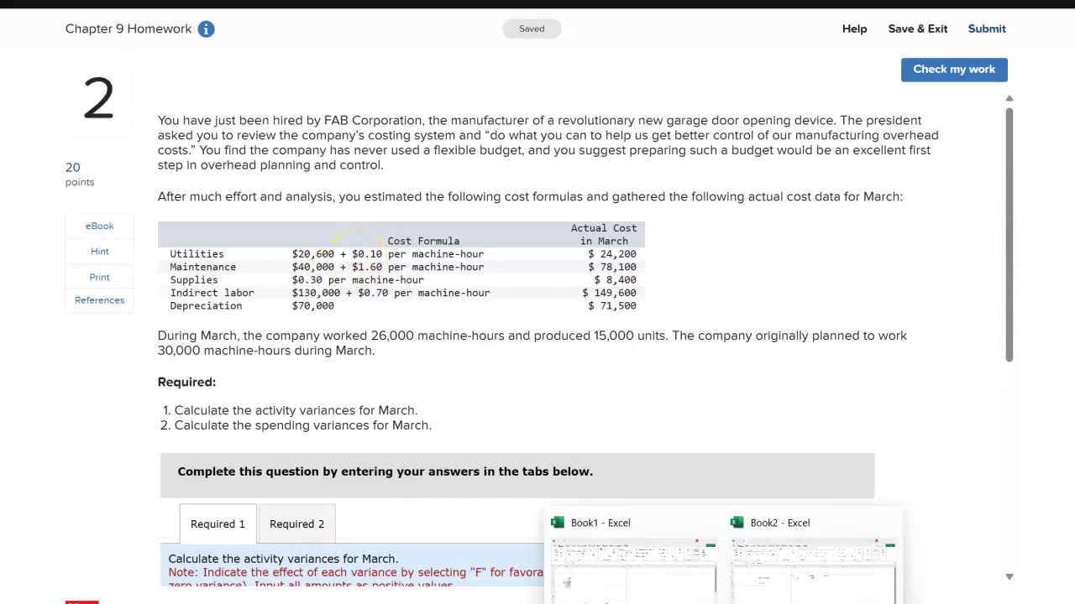
left_click(785, 582)
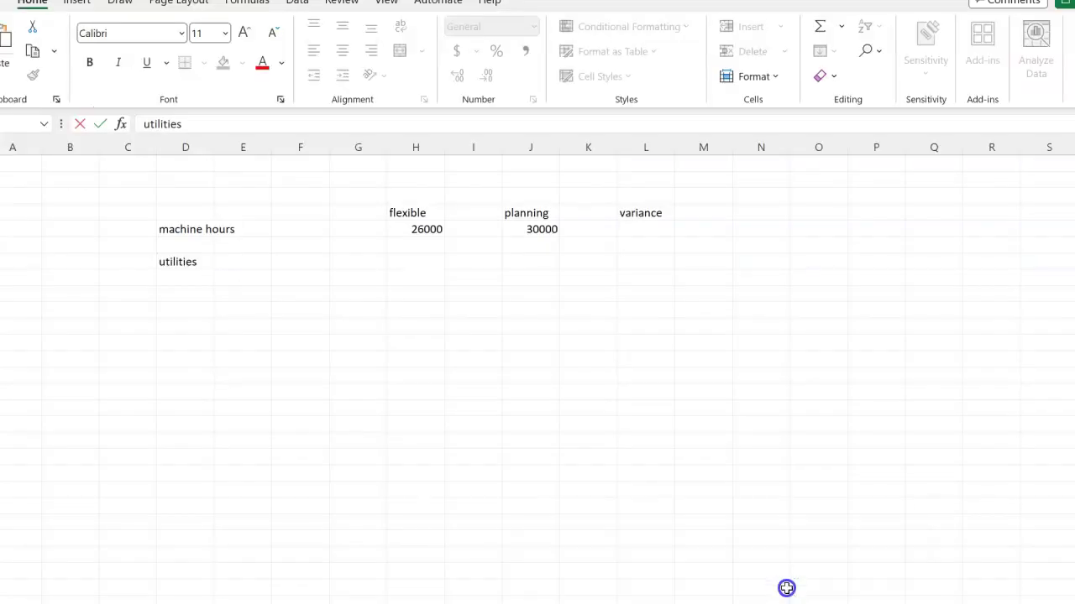
Calculate the planning budget for utilities in J7 with the formula =(.1*30000) + 20600.
left_click(522, 264)
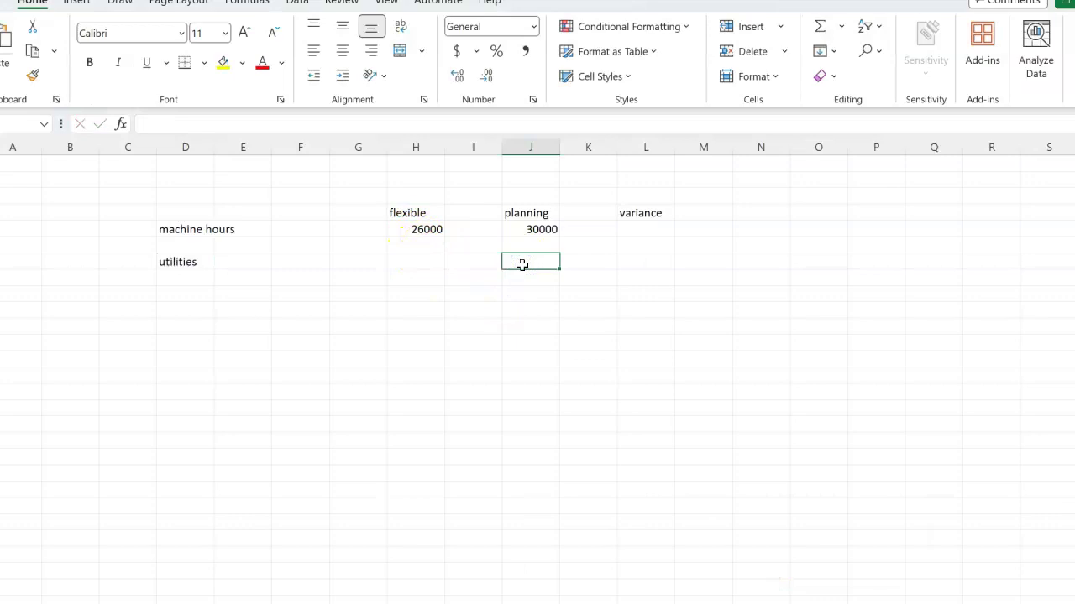
type("=")
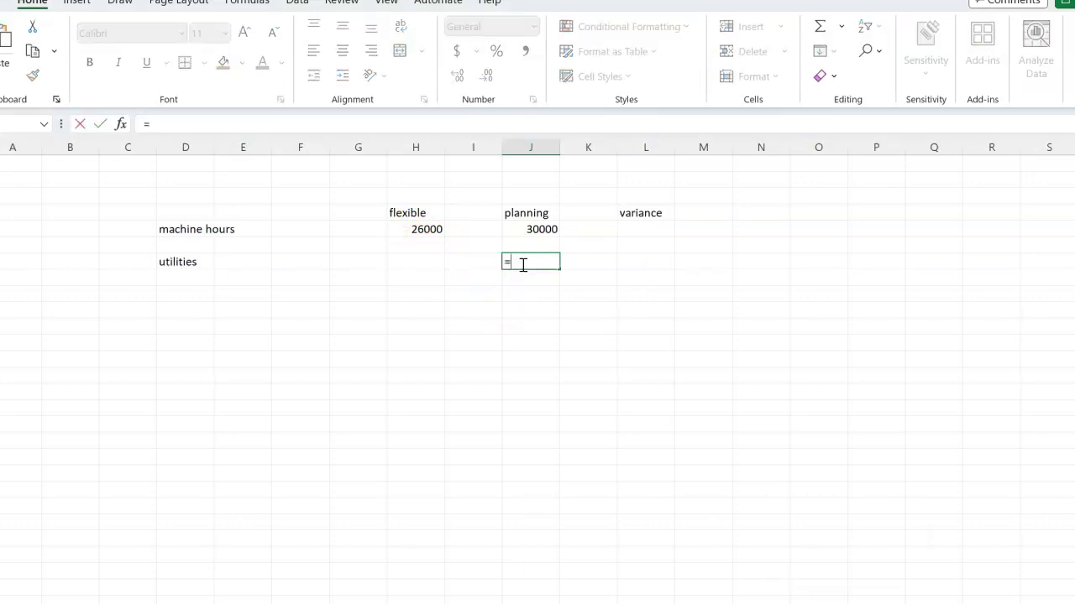
type(")")
key("BackSpace")
type("(.1*30000) +")
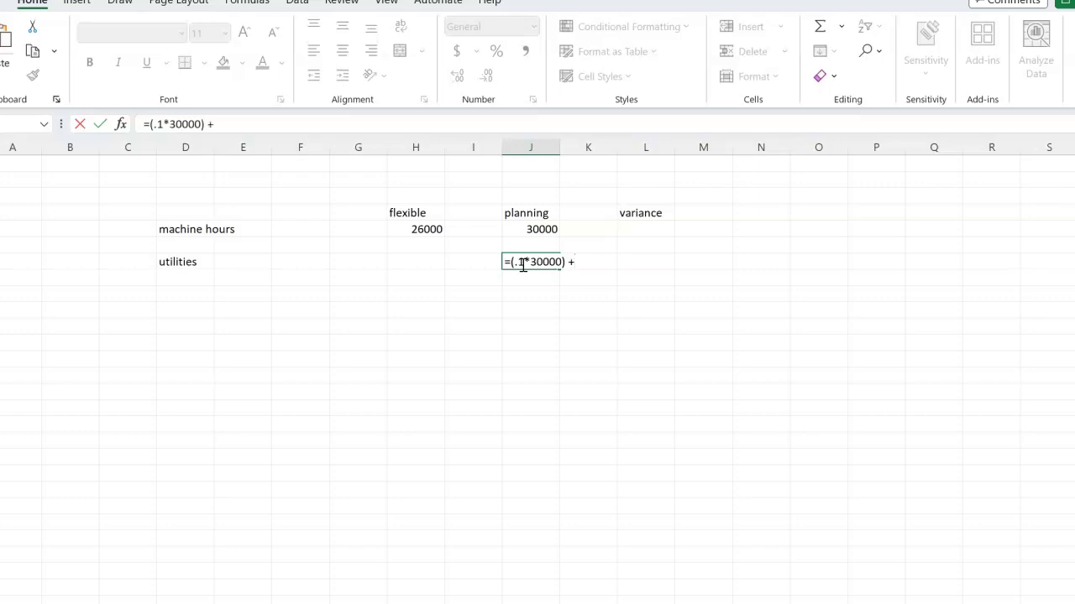
type(" 20600")
key("Return")
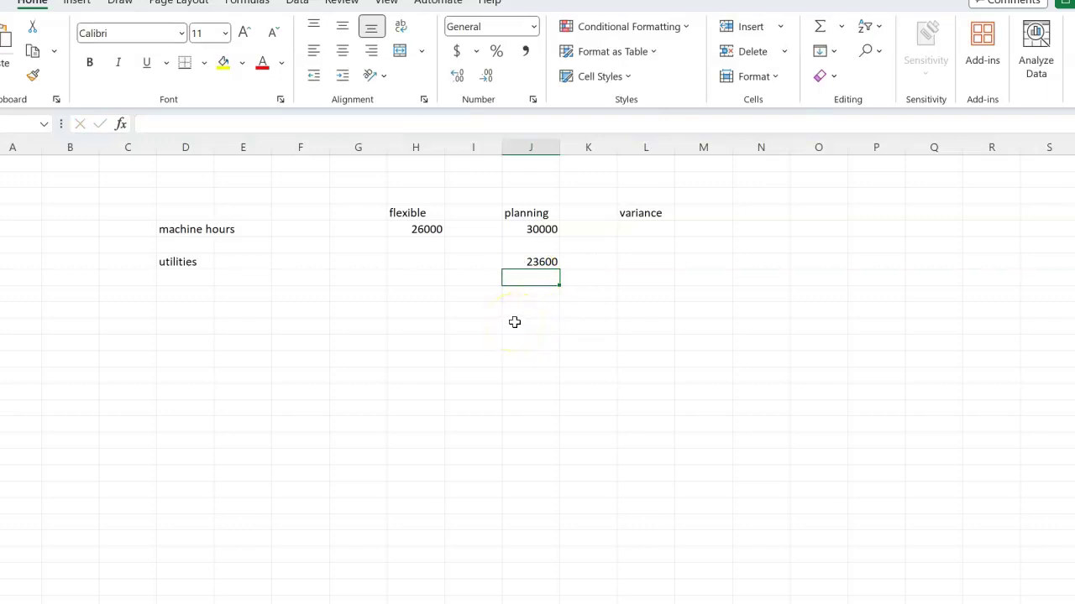
Calculate the flexible budget for utilities in H7 with the formula =(26000*.1) + 20600.
left_click(413, 264)
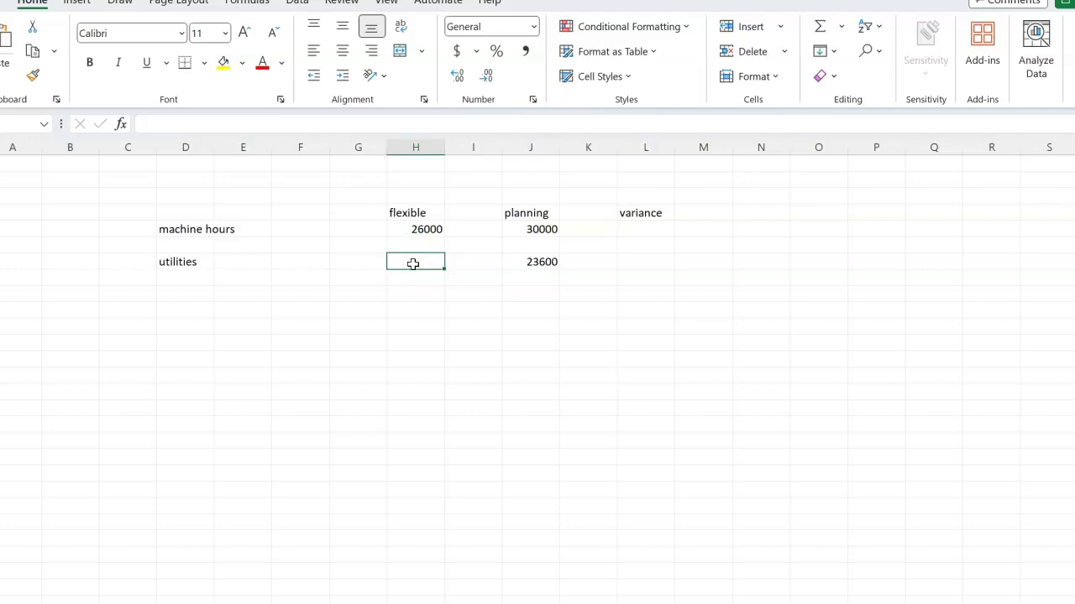
type("=")
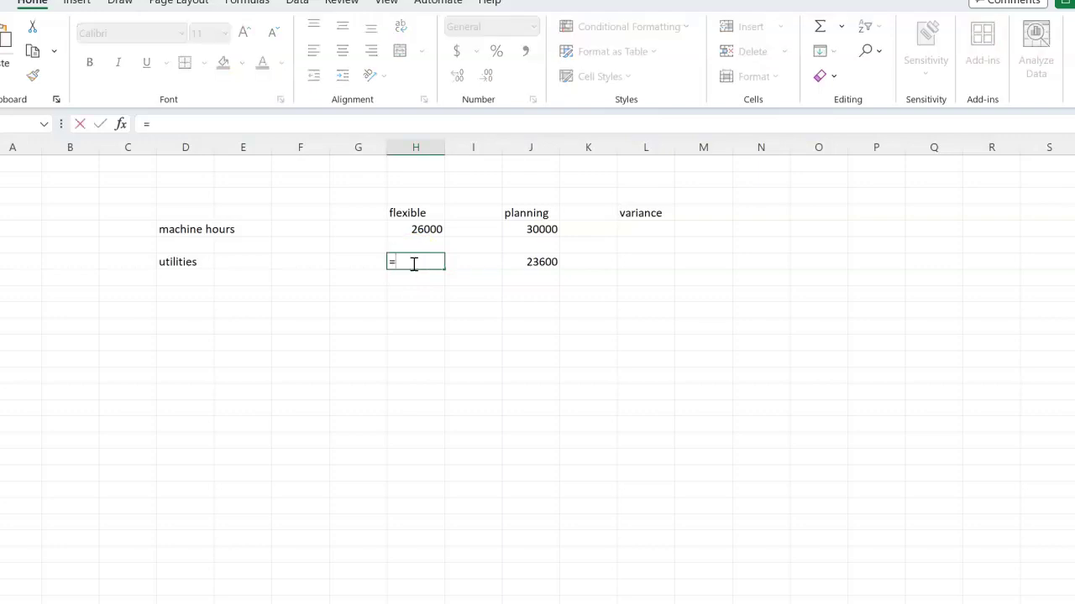
type("(26000*.1)")
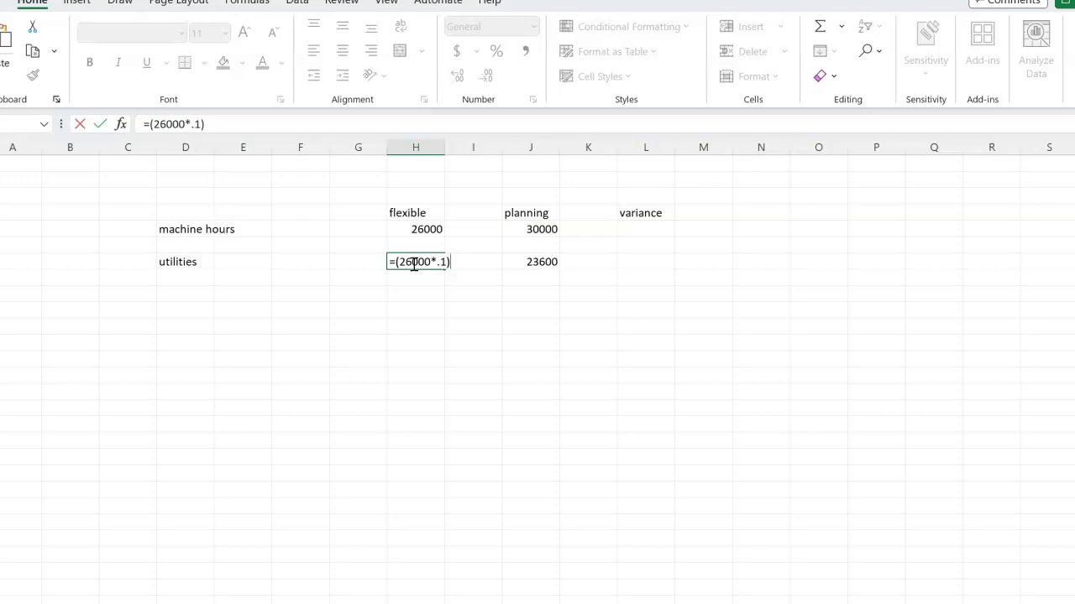
type(" + 20600")
key("Return")
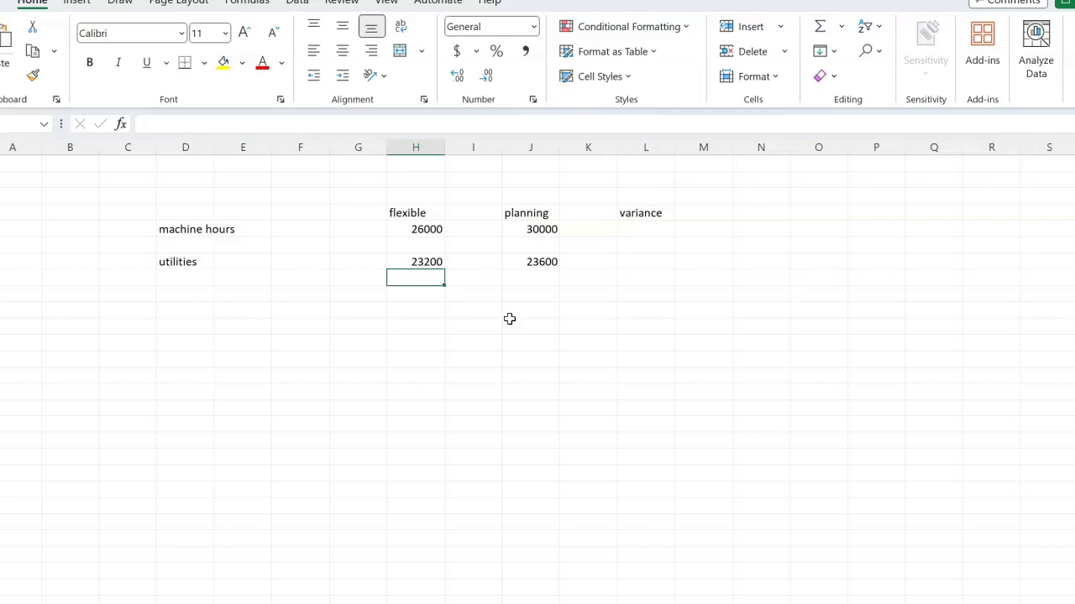
Calculate the utilities variance in L7 with =J7-H7 and mark it f in M7.
left_click(633, 272)
left_click(633, 261)
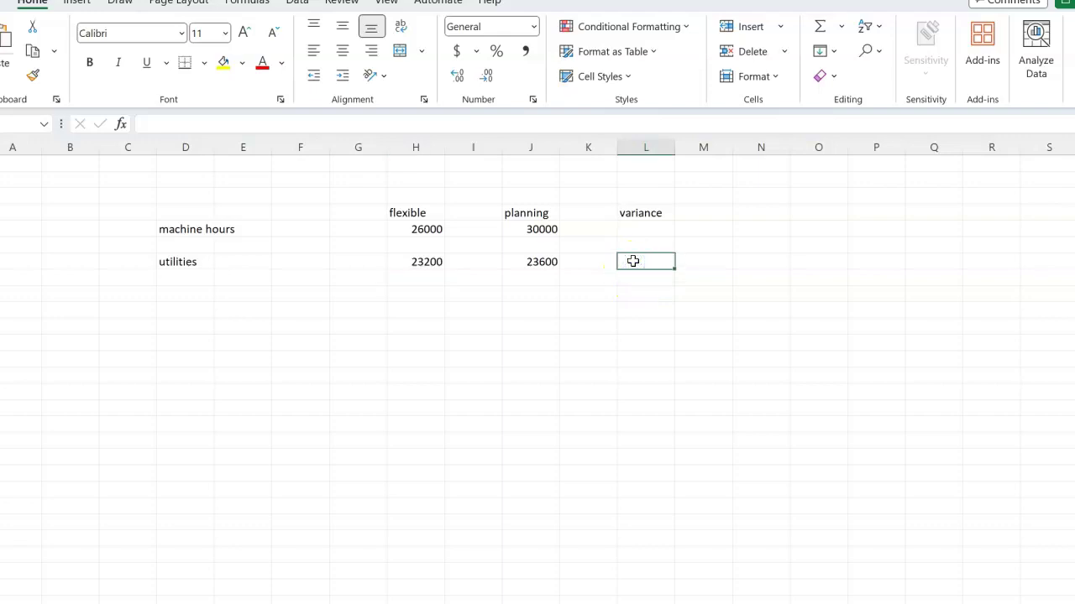
type("=")
left_click(522, 267)
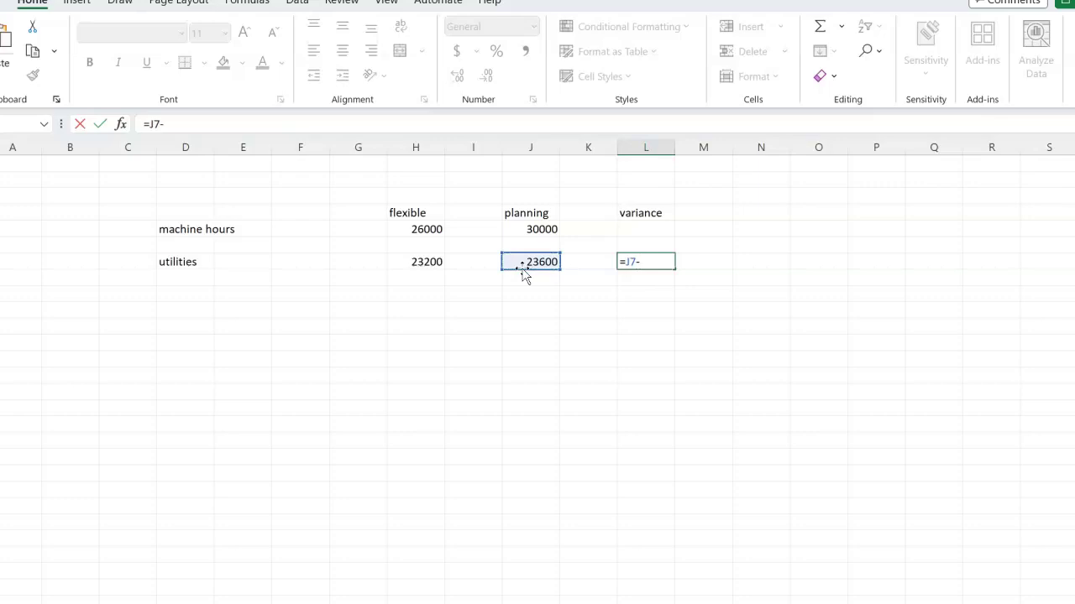
left_click(410, 260)
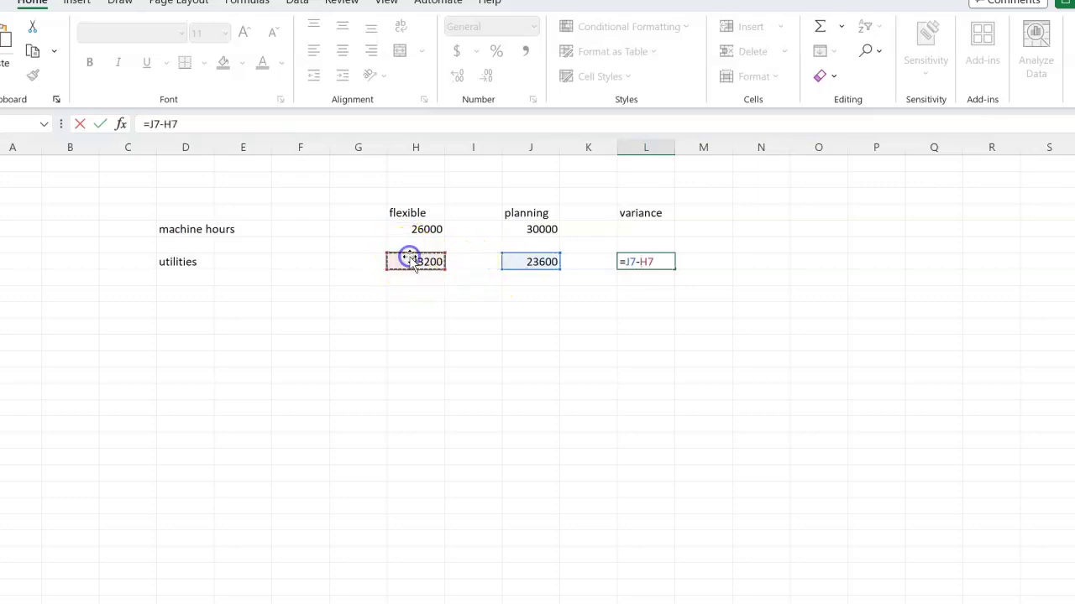
key("Return")
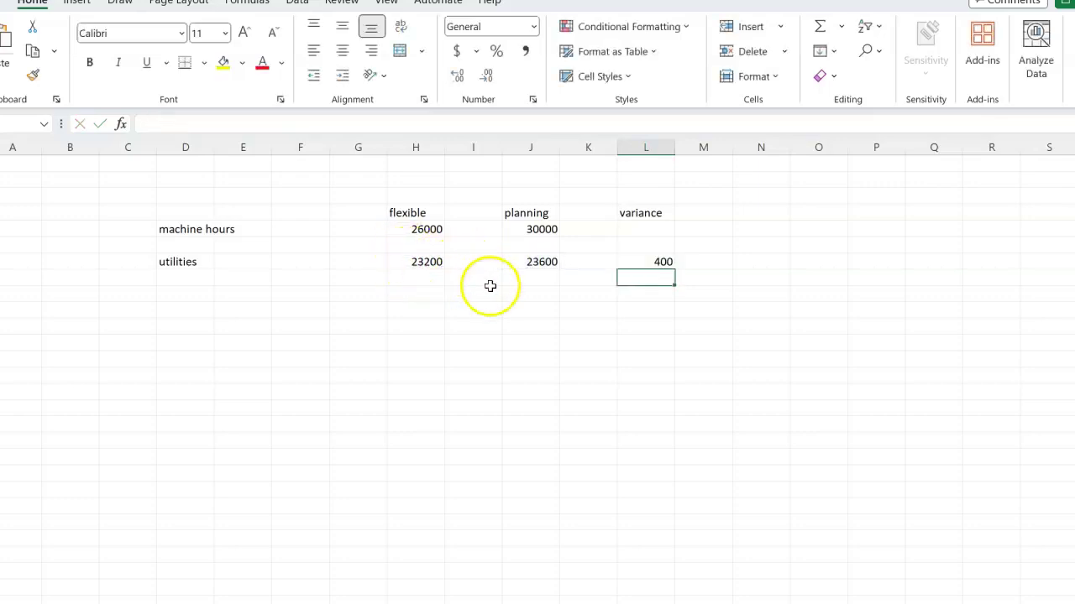
left_click(704, 261)
type("f")
key("Return")
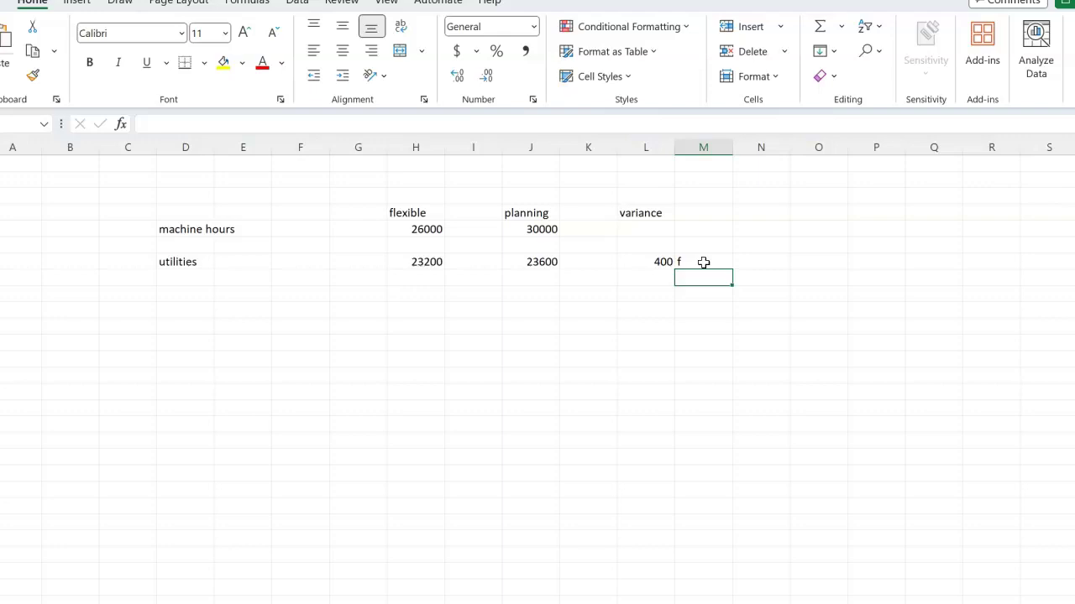
Switch to the homework page and enter 400 with effect F for Utilities in the Required 1 activity variances table.
left_click(530, 593)
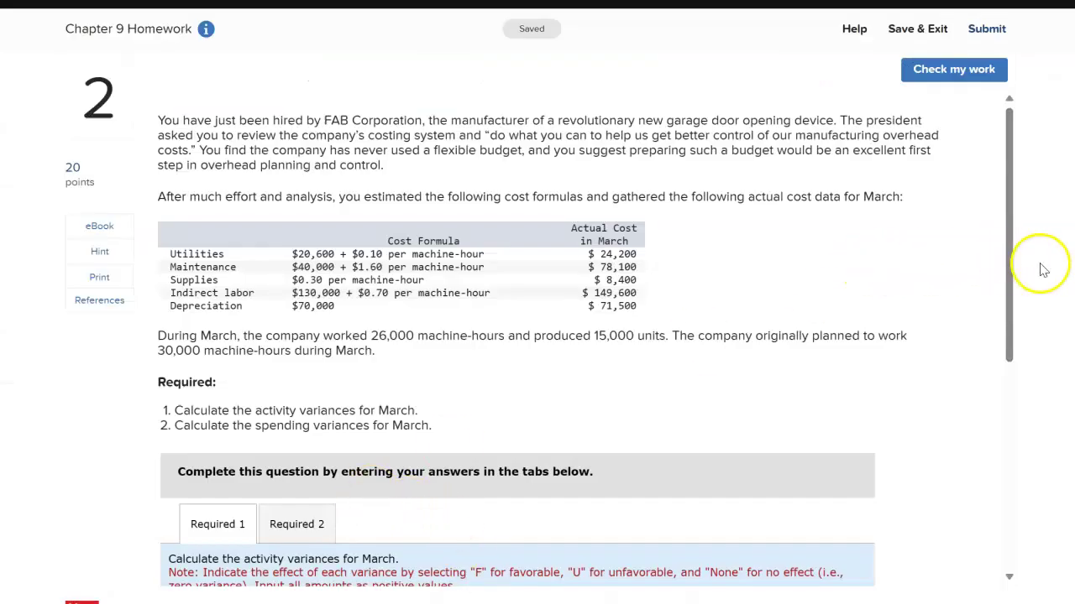
left_click_drag(1010, 259, 1015, 408)
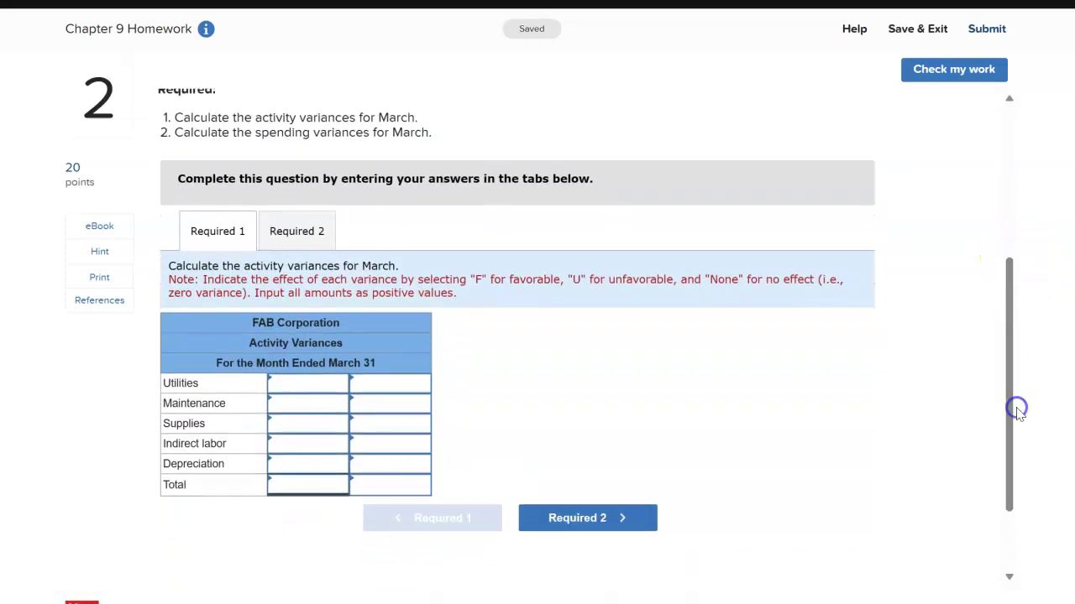
left_click(293, 390)
type("400")
key("Tab")
type("F")
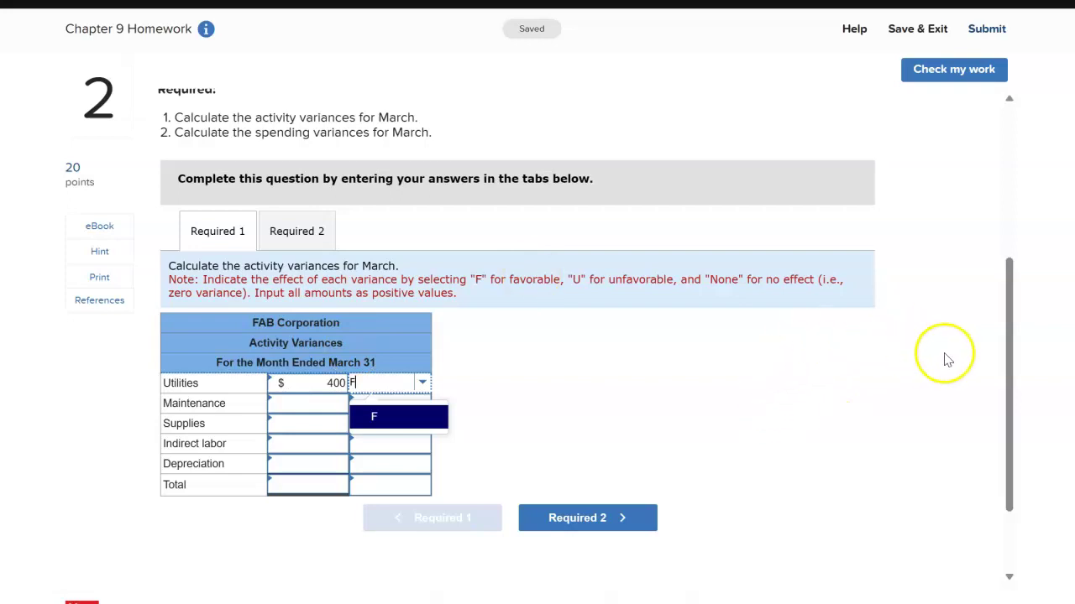
Dismiss the error message about saving the homework question.
left_click_drag(1011, 367, 1011, 212)
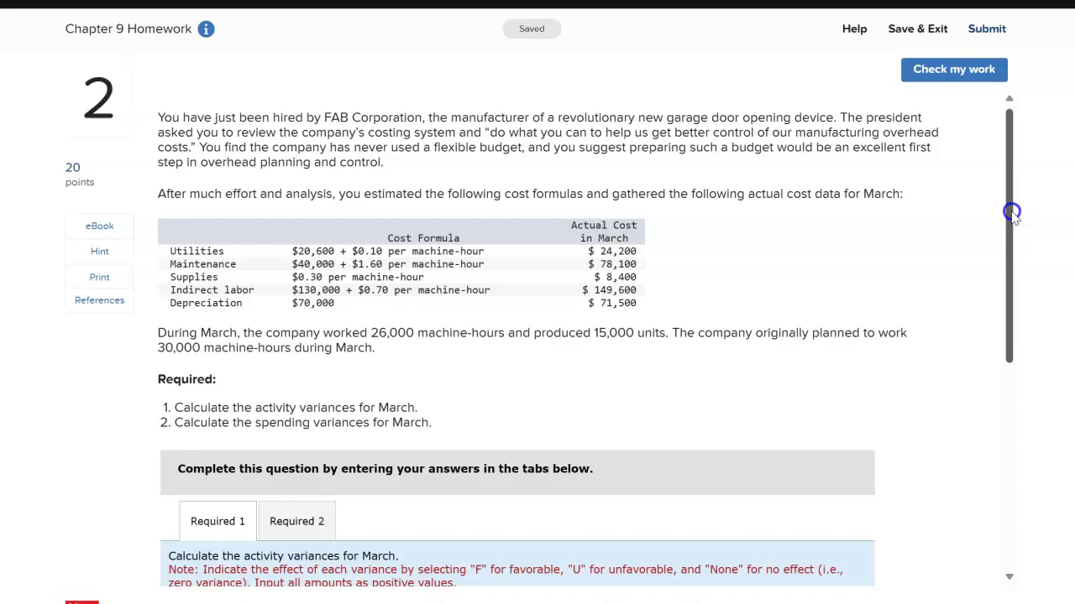
left_click_drag(1012, 212, 972, 473)
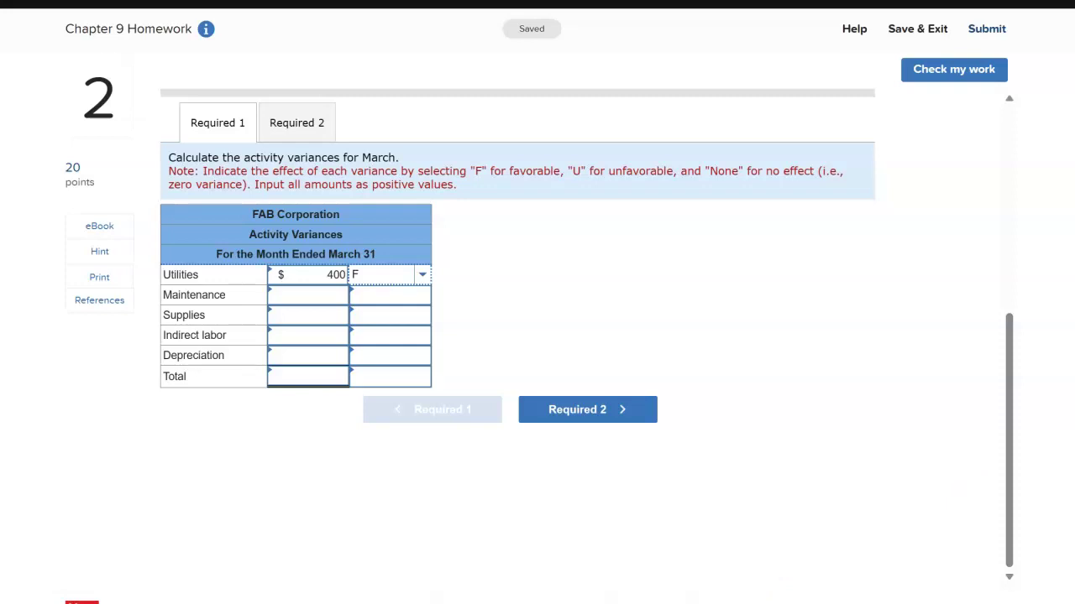
left_click_drag(1009, 474, 1019, 311)
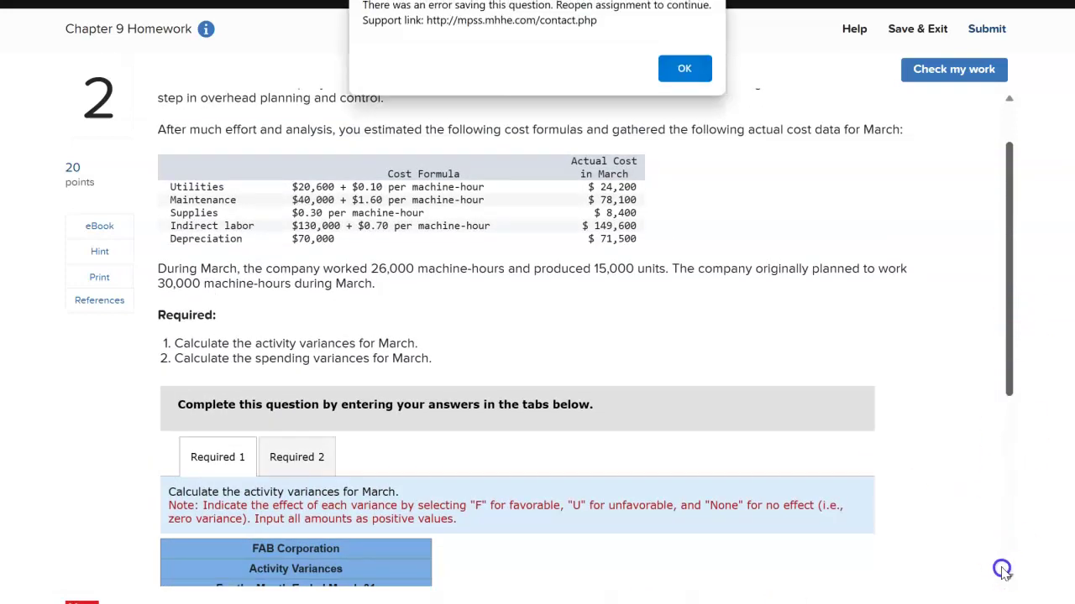
left_click(682, 70)
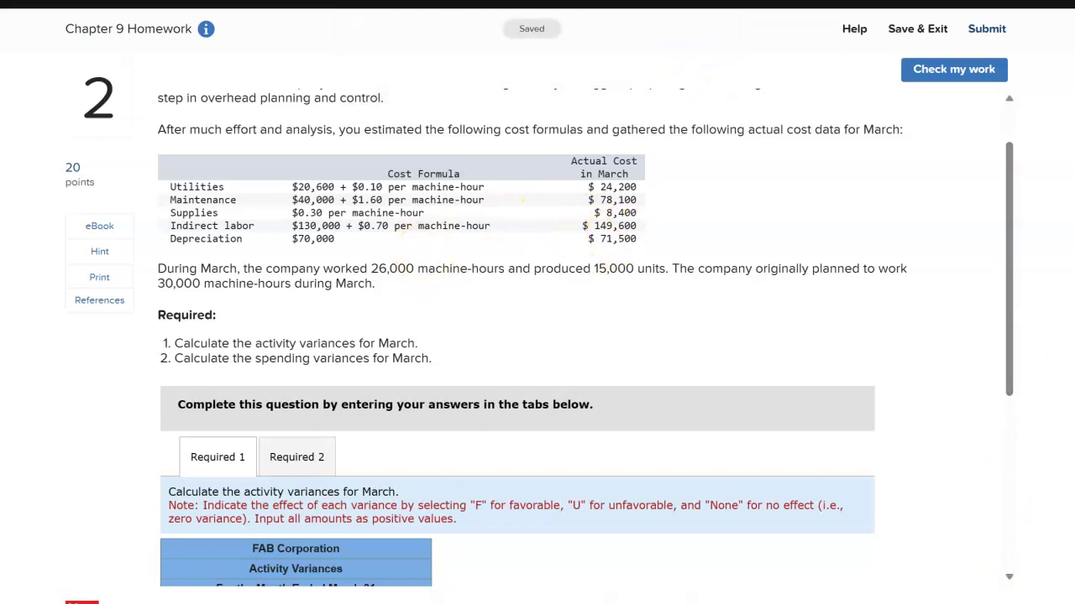
Switch to the Book2 Excel workbook and enter the label maintenance in D8, below utilities.
mouse_move(831, 597)
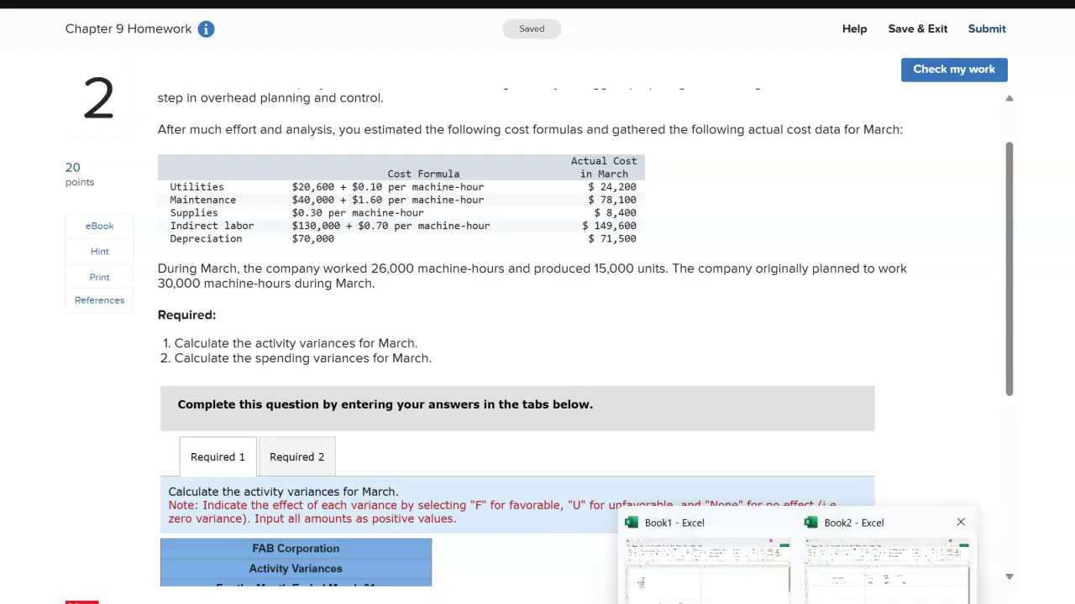
left_click(835, 579)
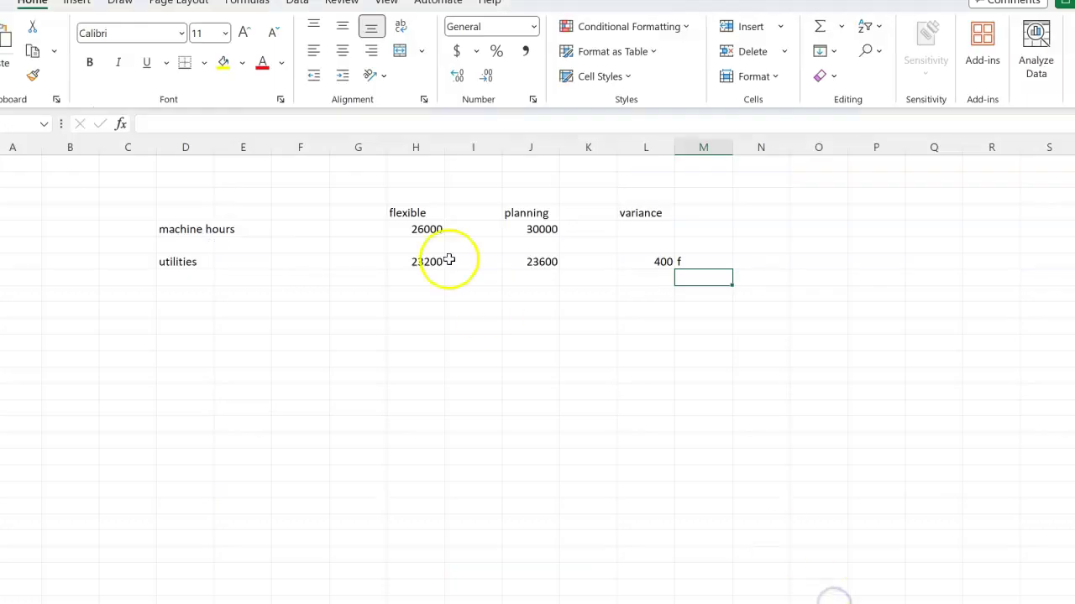
left_click(181, 285)
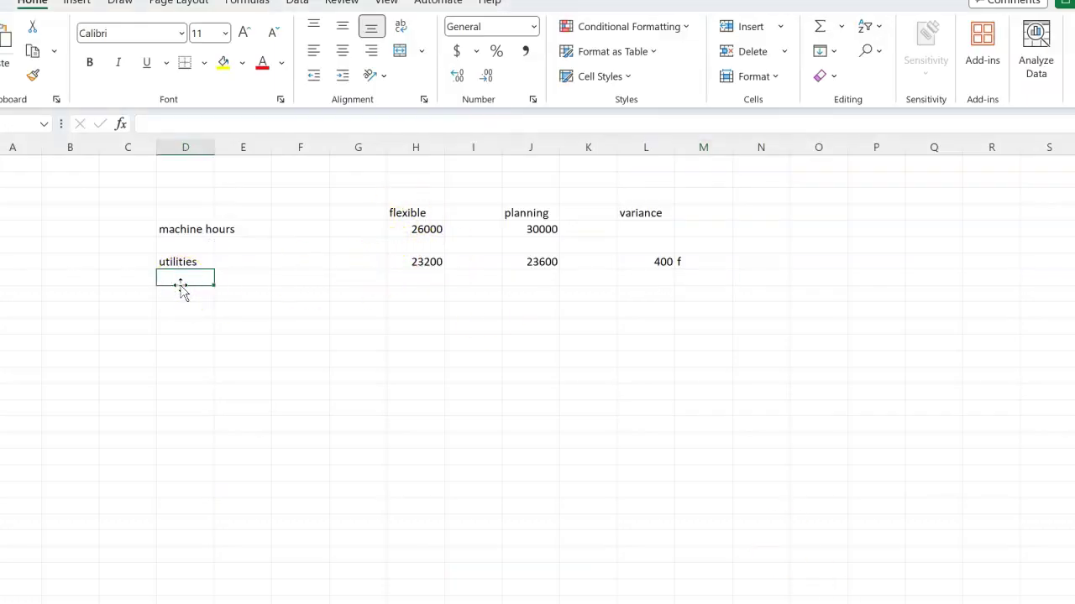
type("maintenance")
key("Tab")
Enter the formula =D8(30000*1.60) + 40000 in J8 for the maintenance planning budget.
key("Tab")
key("Tab")
key("Tab")
key("Tab")
key("Tab")
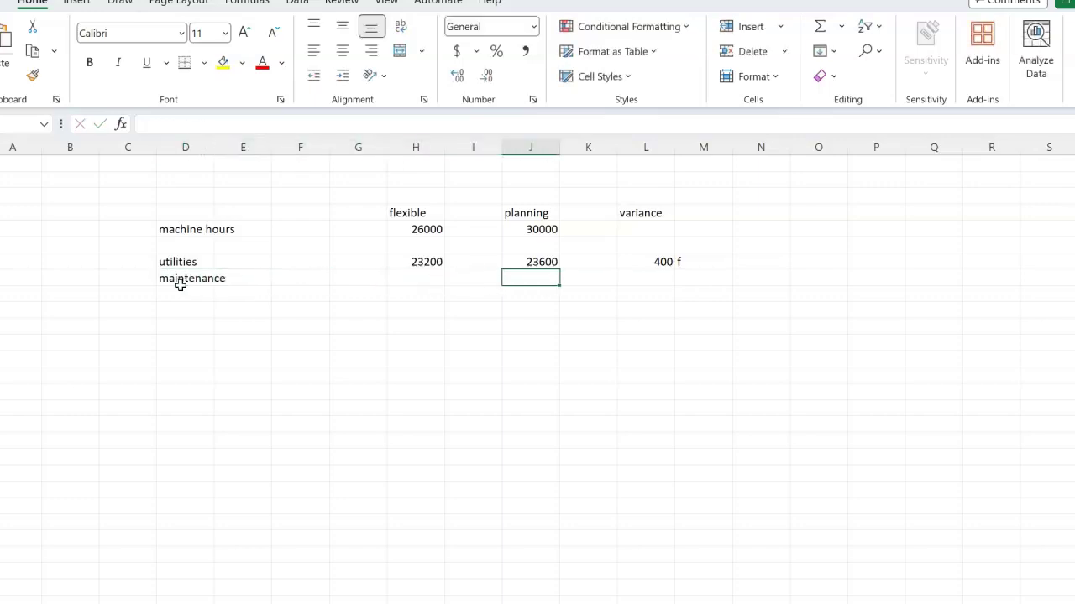
type("=")
left_click(180, 285)
type("(")
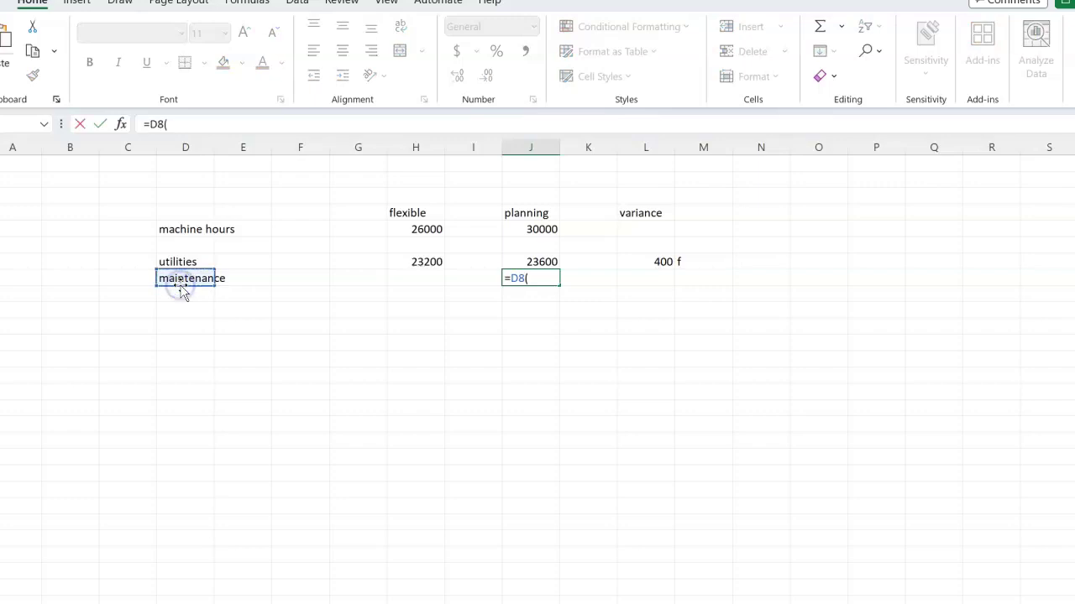
type("30000")
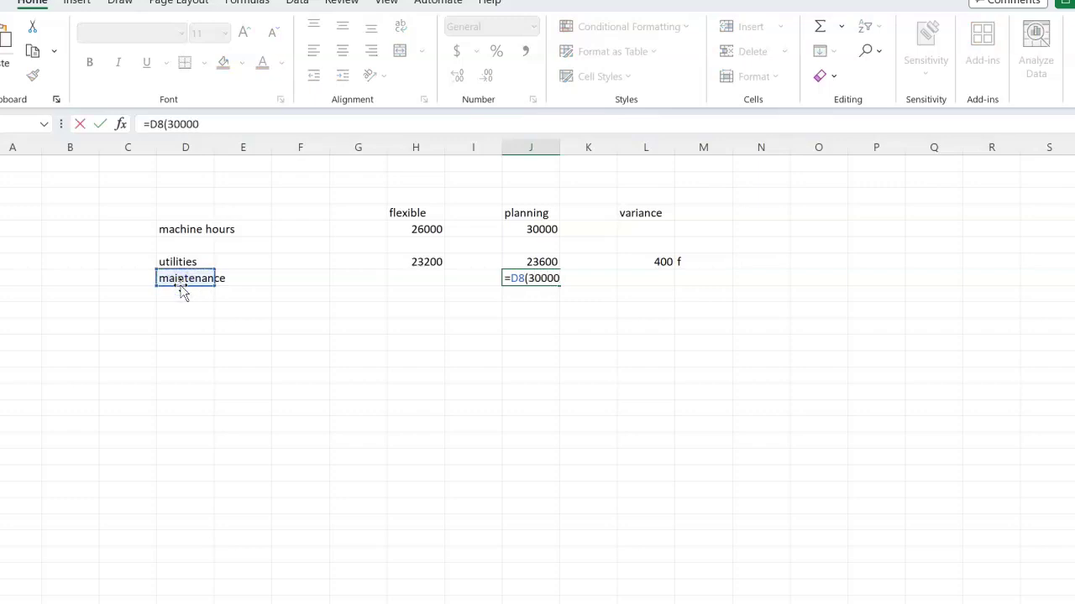
type("*1.60) +")
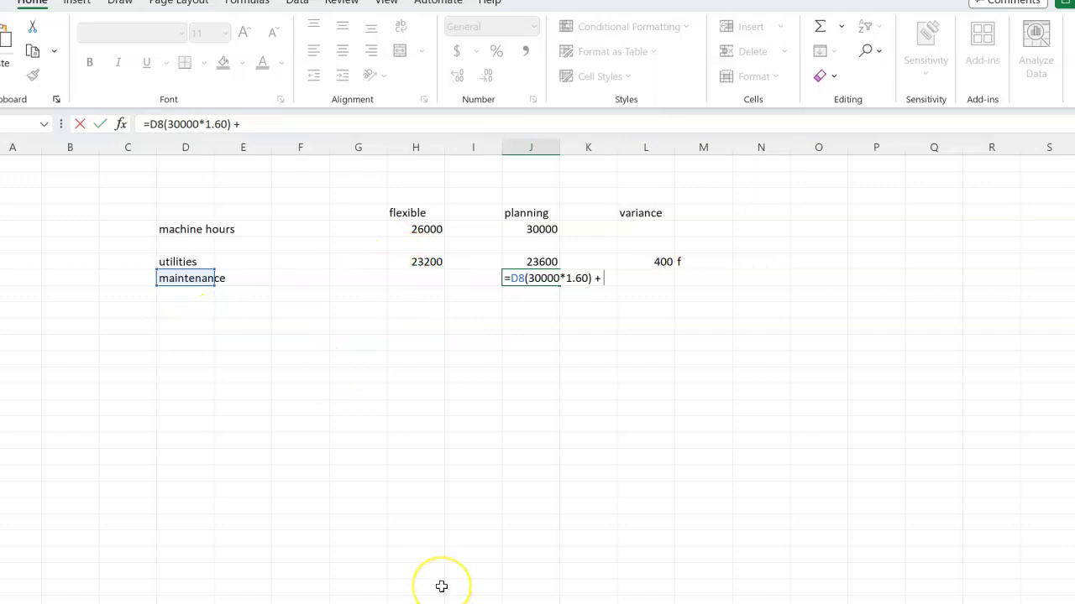
type("40000")
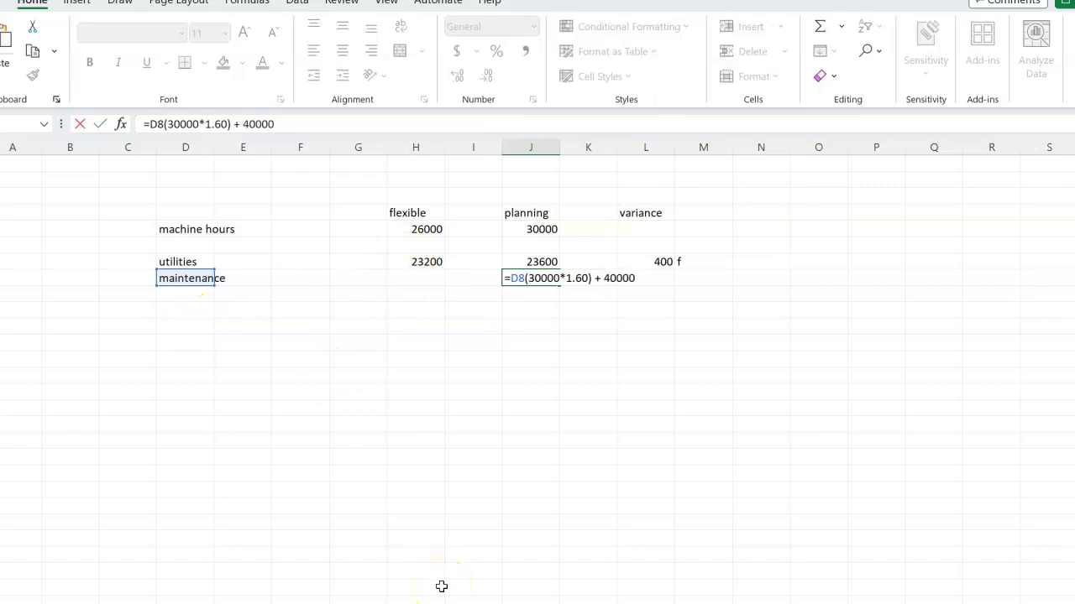
key("Return")
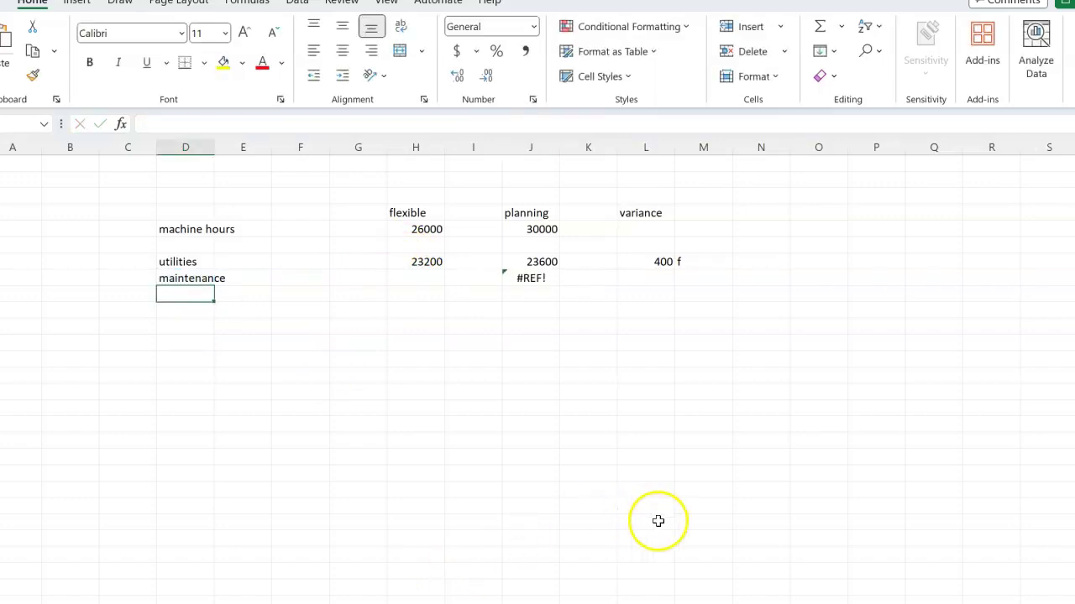
Correct the maintenance planning budget formula in J8 to =(30000*1.6) + 40000 by removing the D8 reference.
left_click(522, 281)
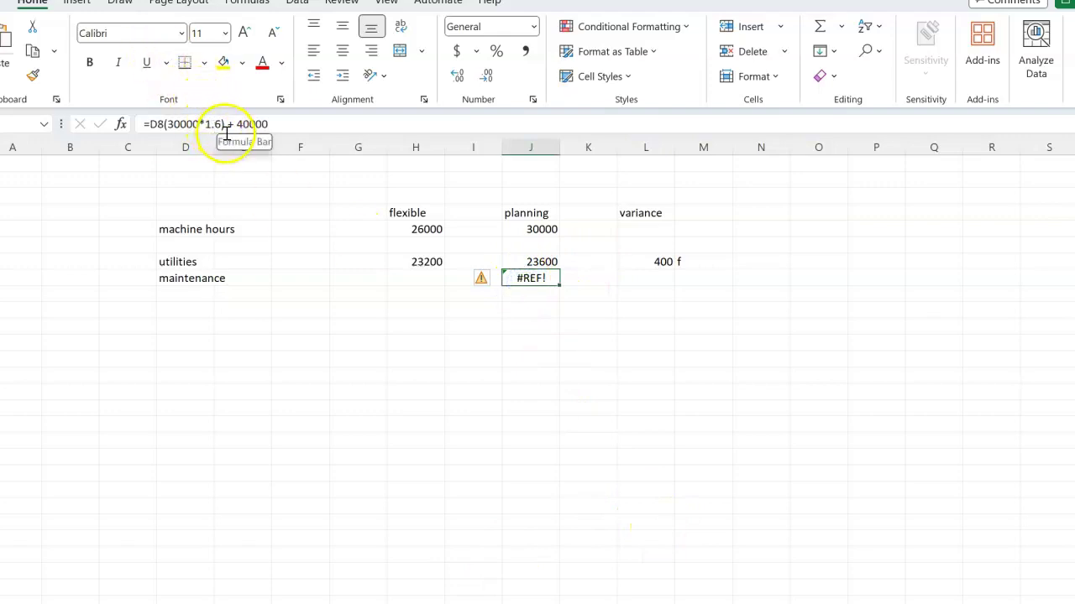
left_click(161, 127)
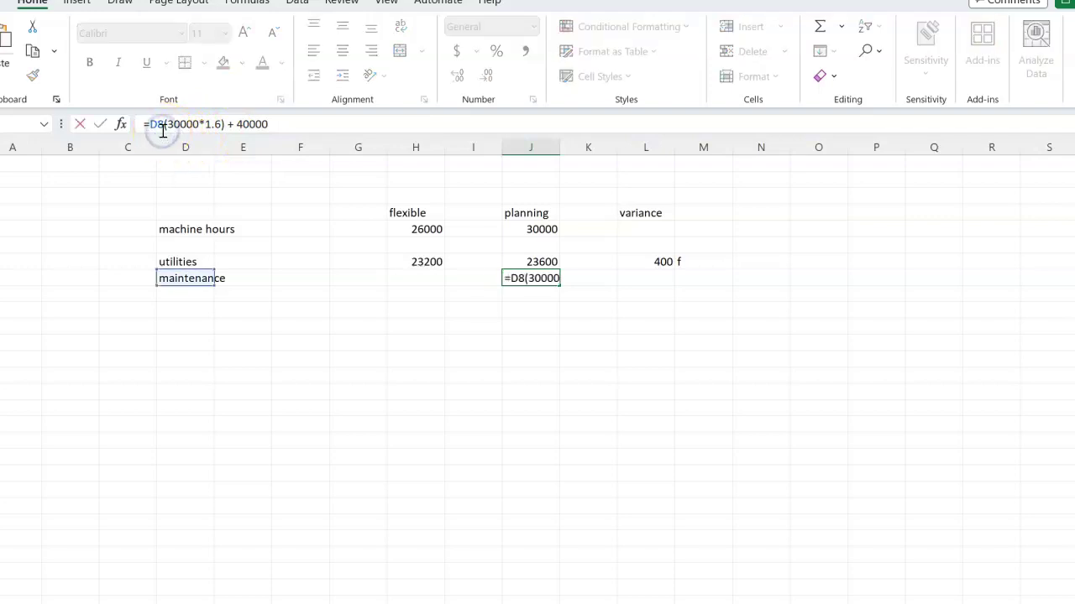
key("BackSpace")
key("BackSpace")
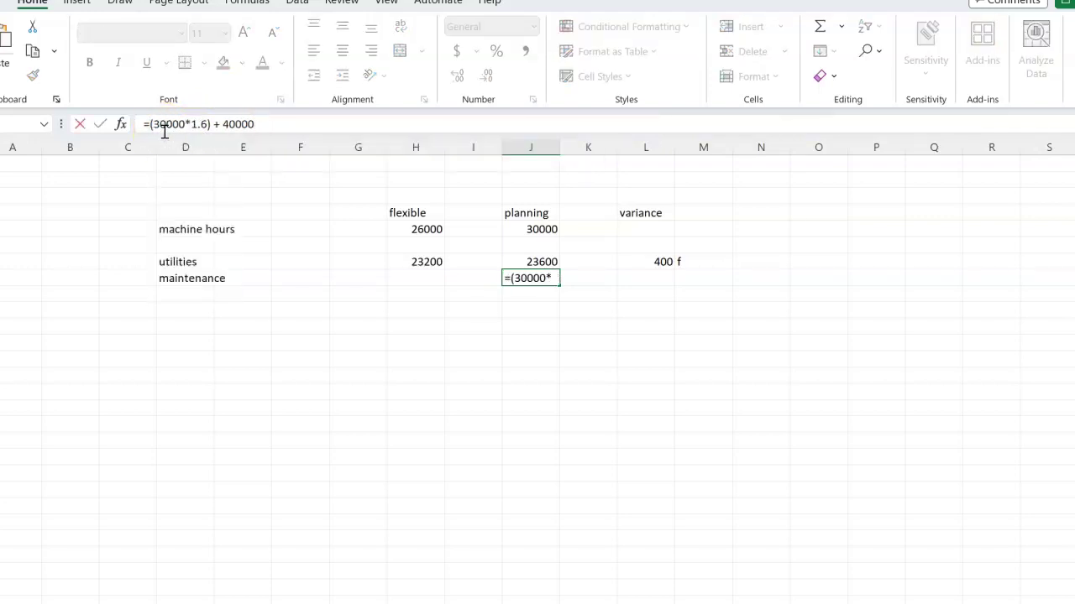
type("30000")
left_click(283, 122)
key("Return")
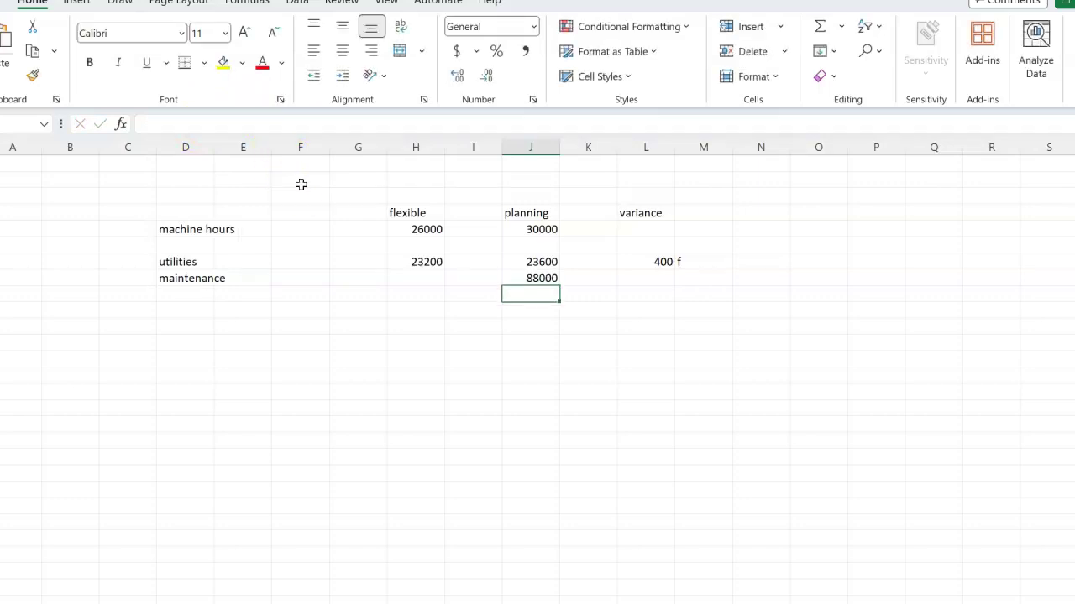
left_click(398, 277)
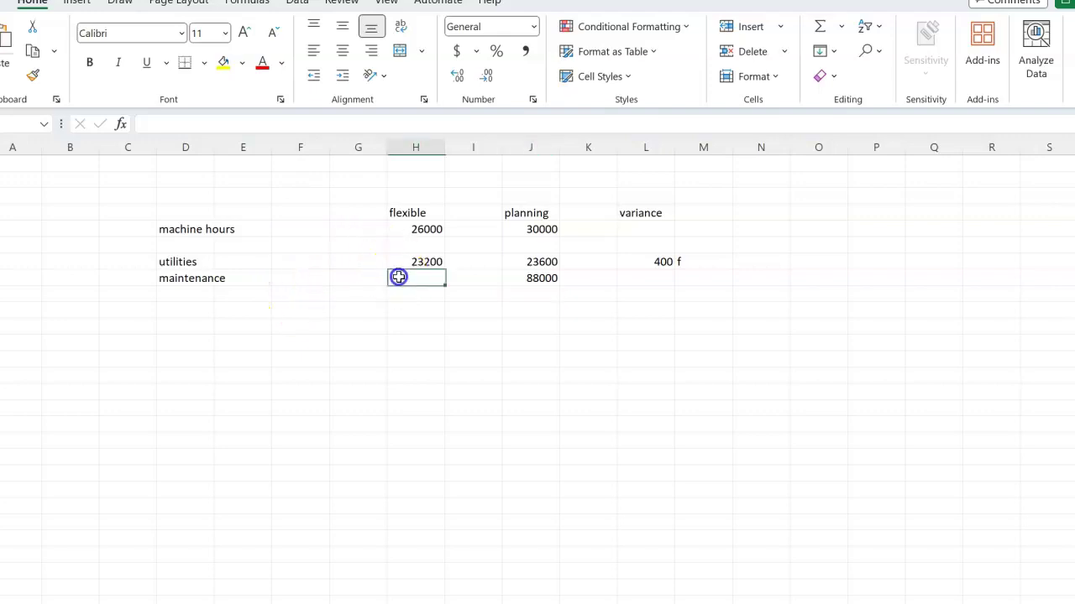
type("=")
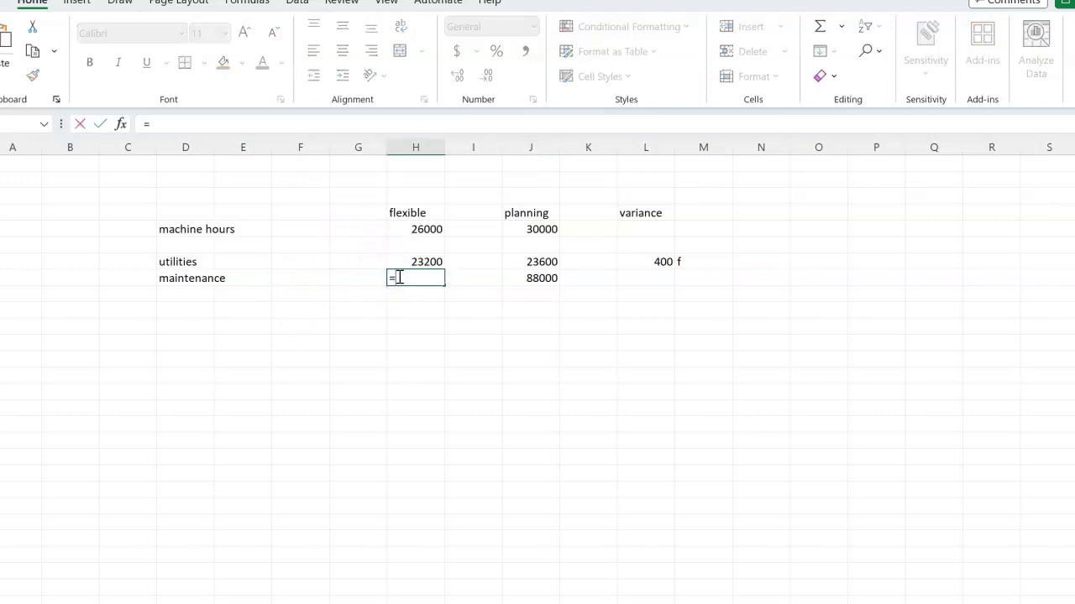
type("(26000*")
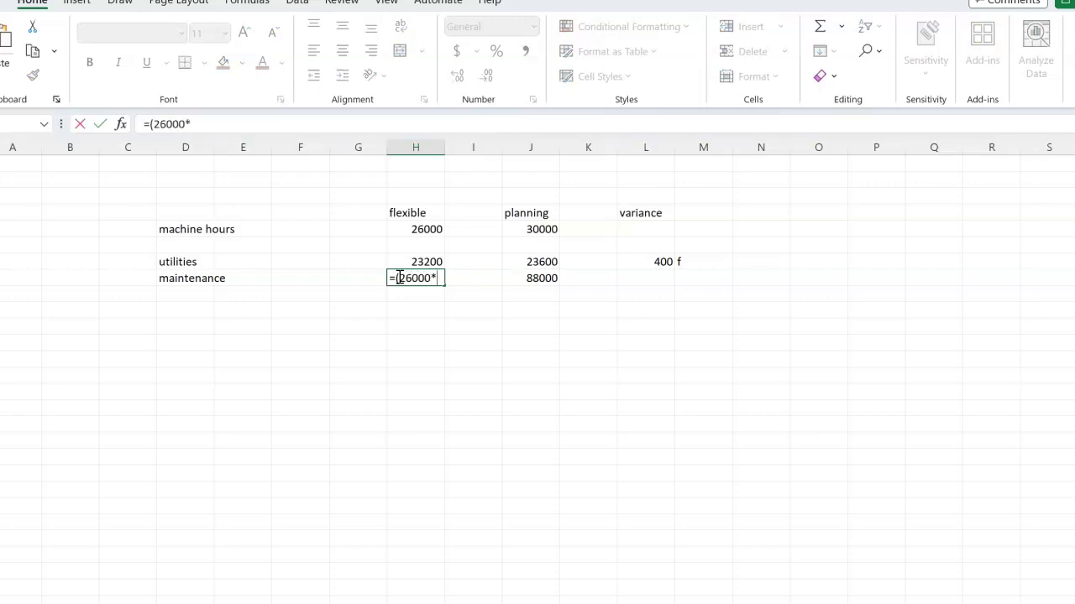
key("BackSpace")
key("BackSpace")
key("BackSpace")
key("BackSpace")
key("BackSpace")
key("BackSpace")
key("BackSpace")
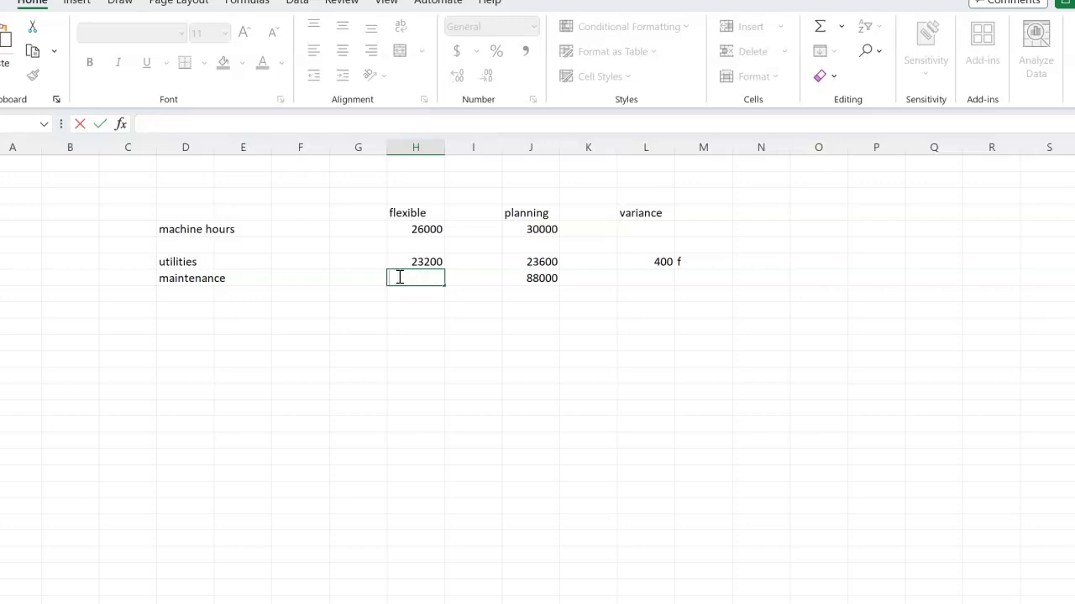
Enter 81600 as the maintenance flexible budget in H8 and calculate the maintenance variance in L8 with =J8-H8.
type("81600")
key("Return")
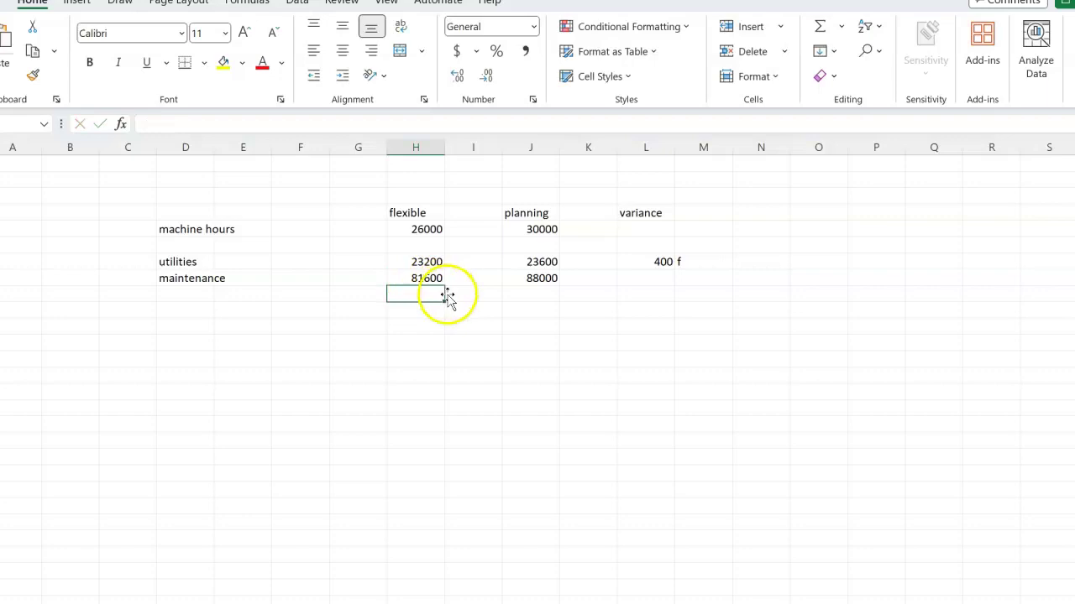
left_click(631, 275)
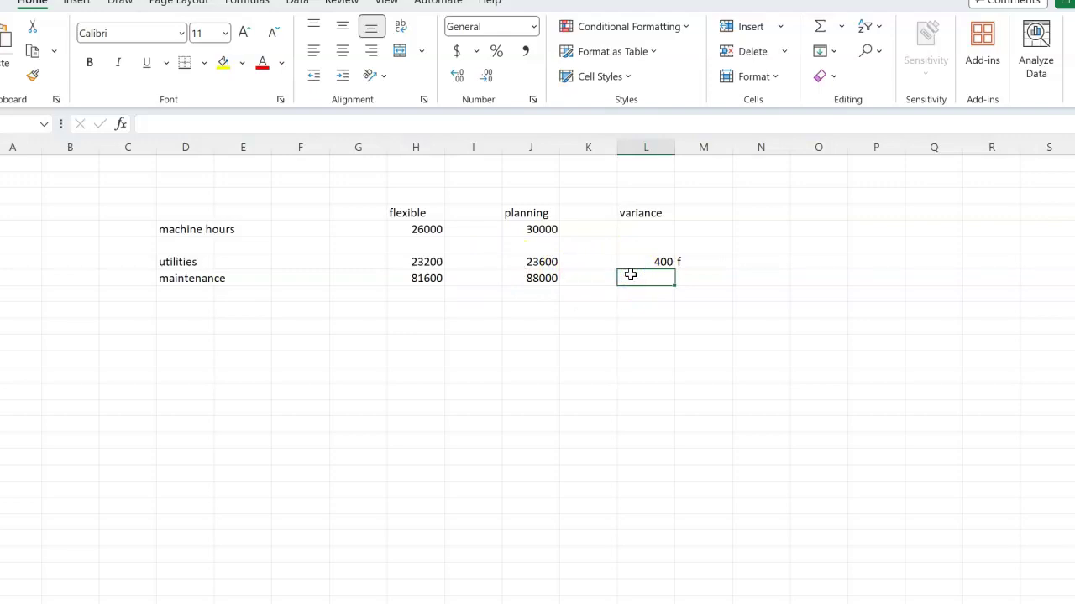
type("=")
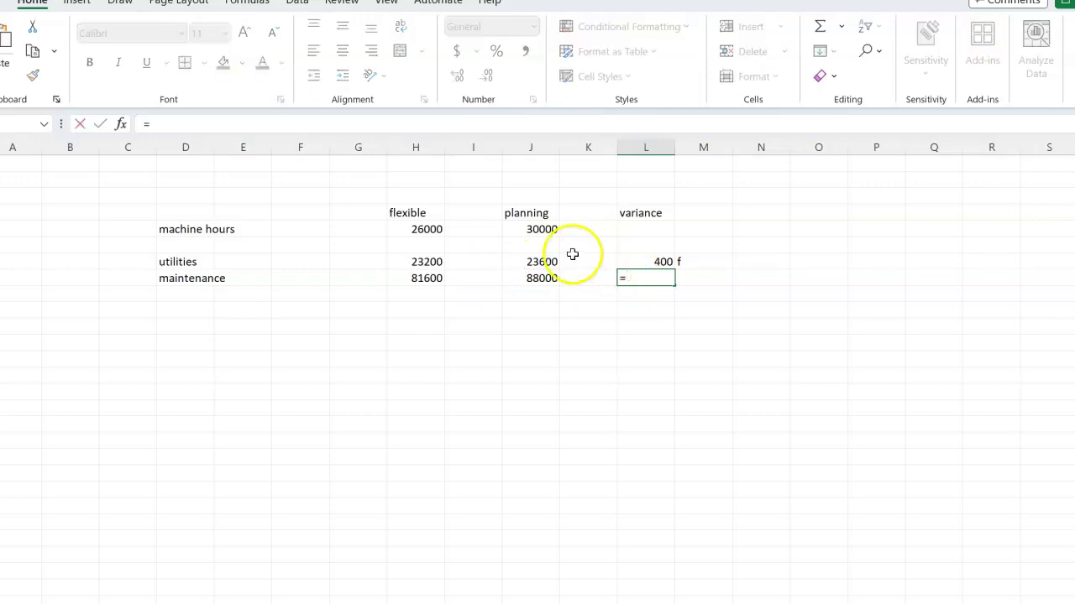
left_click(531, 280)
type("-")
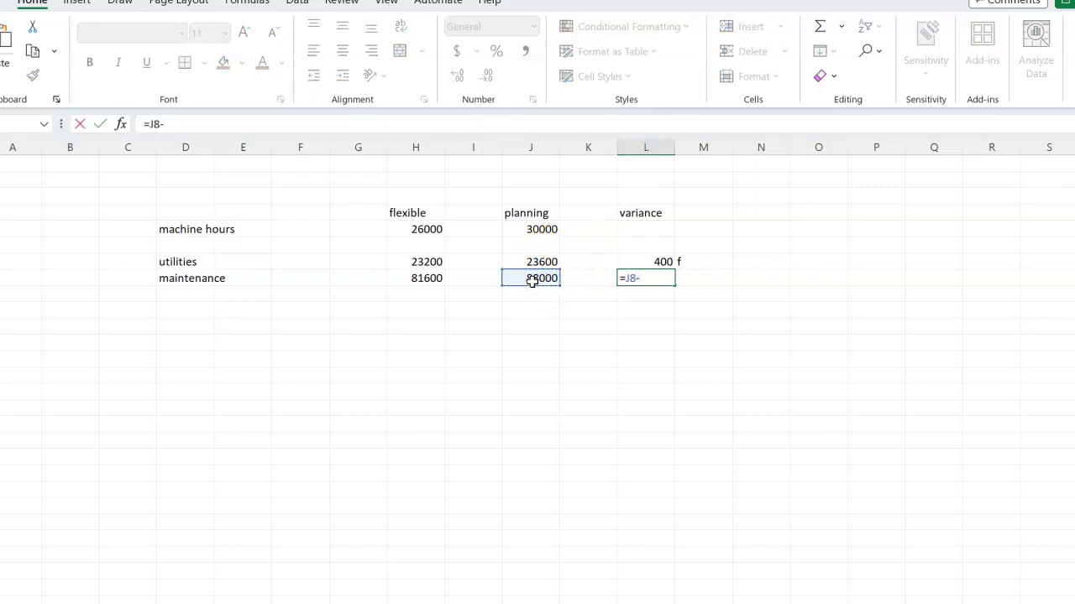
left_click(407, 281)
key("Return")
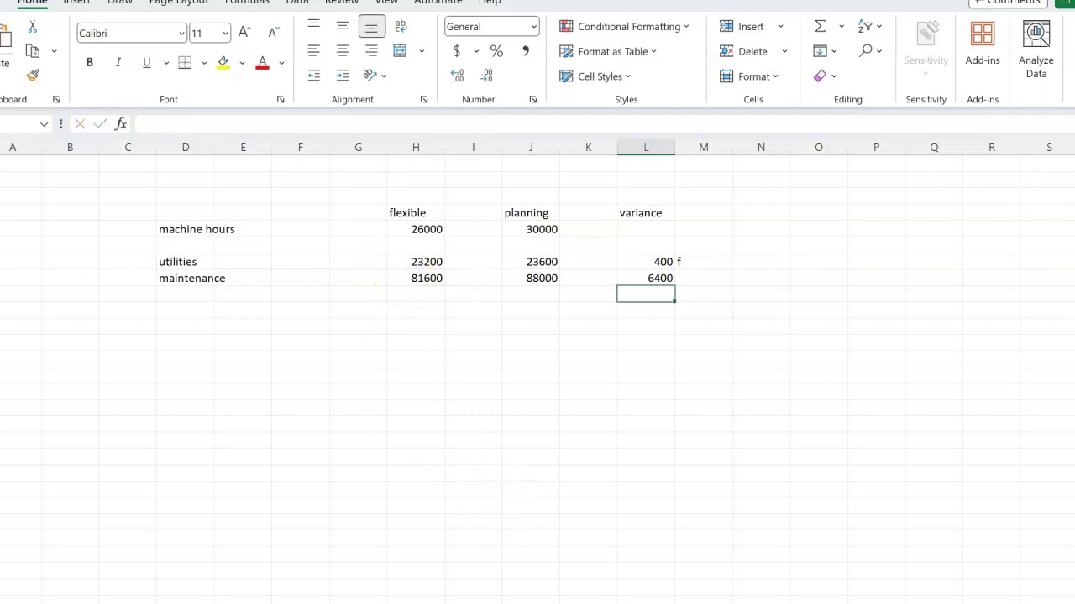
Switch to the homework page and enter 6,400 with effect F for Maintenance in the Required 1 activity variances table.
left_click(538, 571)
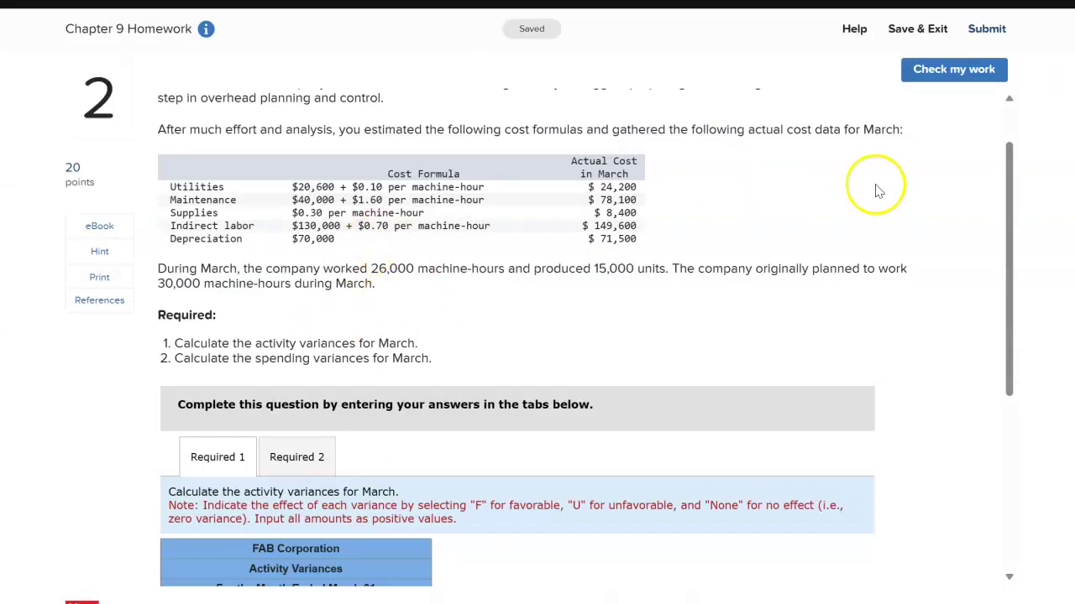
left_click_drag(1010, 215, 1019, 386)
left_click(312, 289)
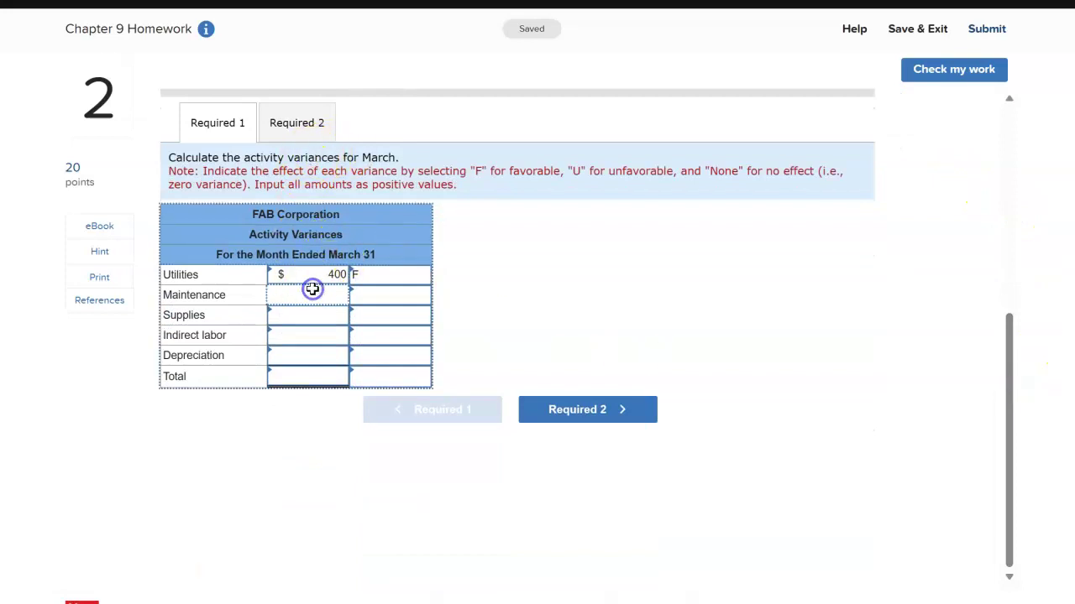
type("6,400")
key("Tab")
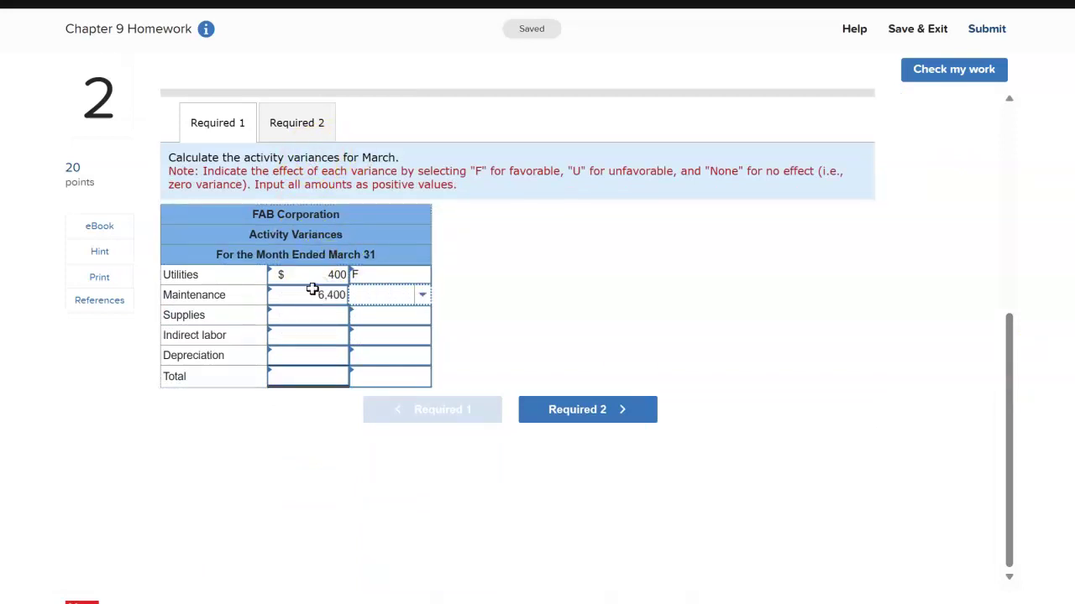
type("F")
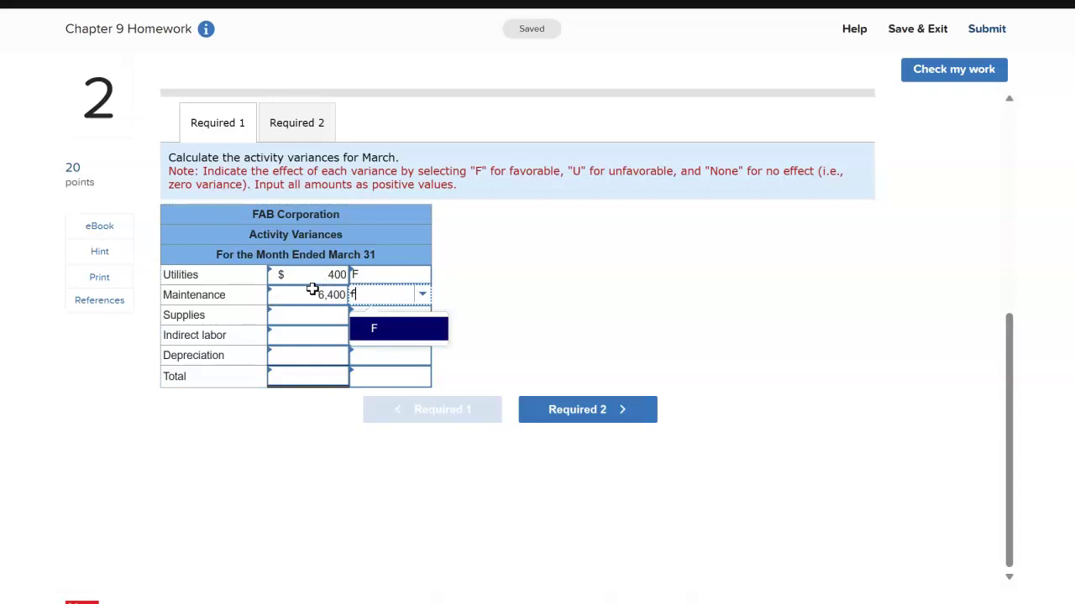
left_click(377, 328)
Review the supplies cost formula on the homework page, switch back to Excel, and enter =.3*30000 in J9 for the planning budget.
left_click_drag(1013, 344, 1070, 109)
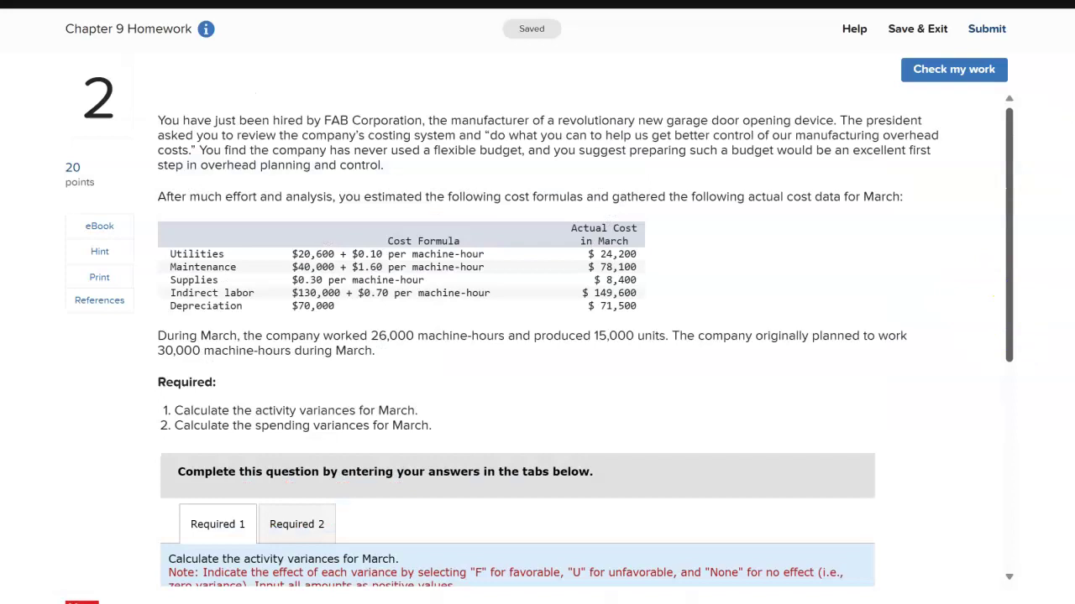
scroll(1050, 350, "down", 5)
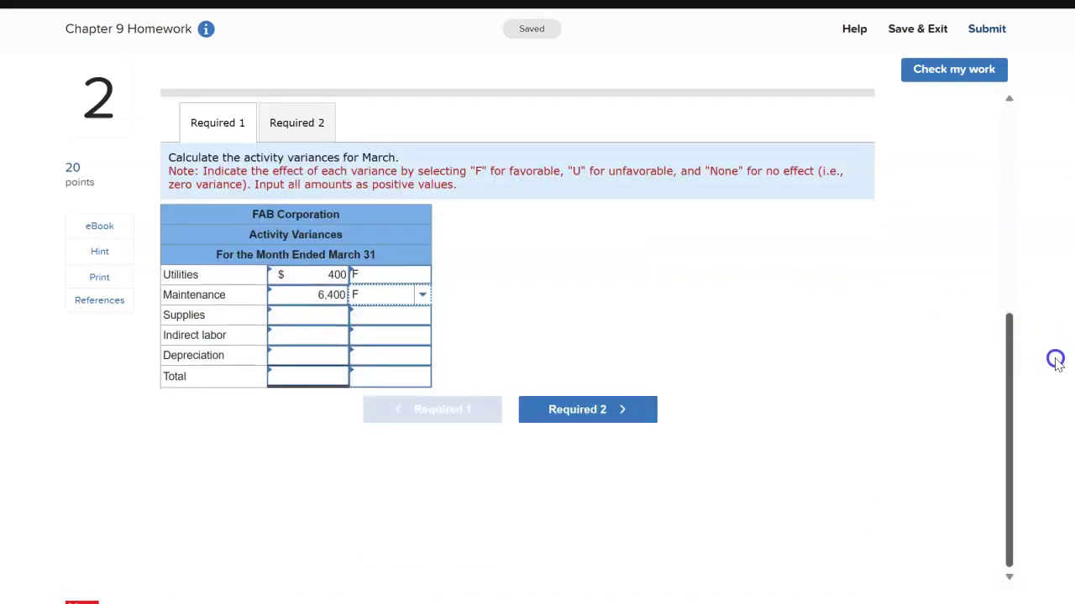
scroll(1050, 350, "up", 1)
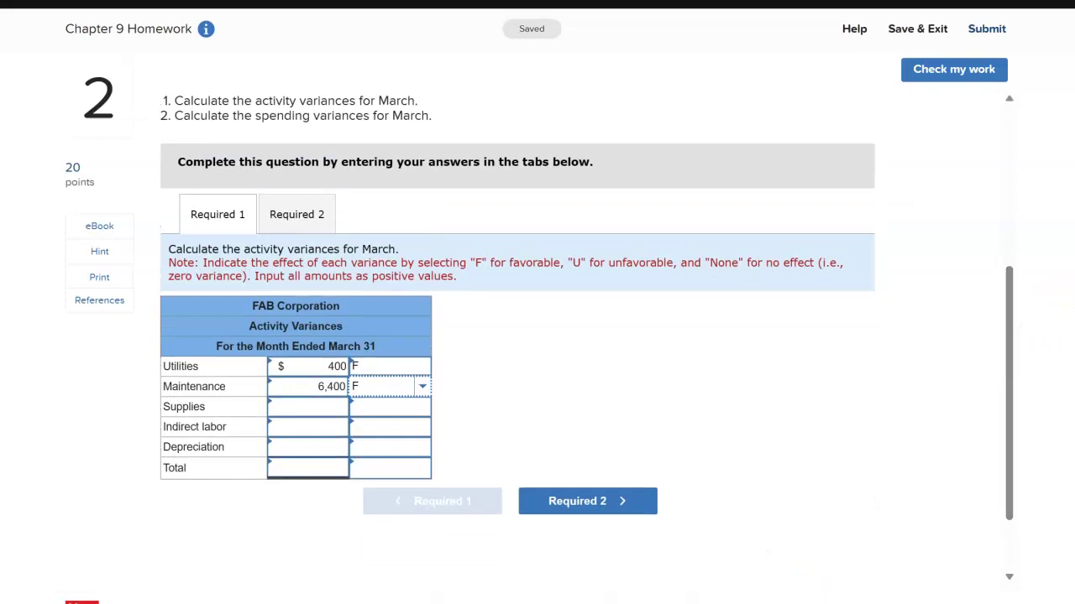
left_click(892, 583)
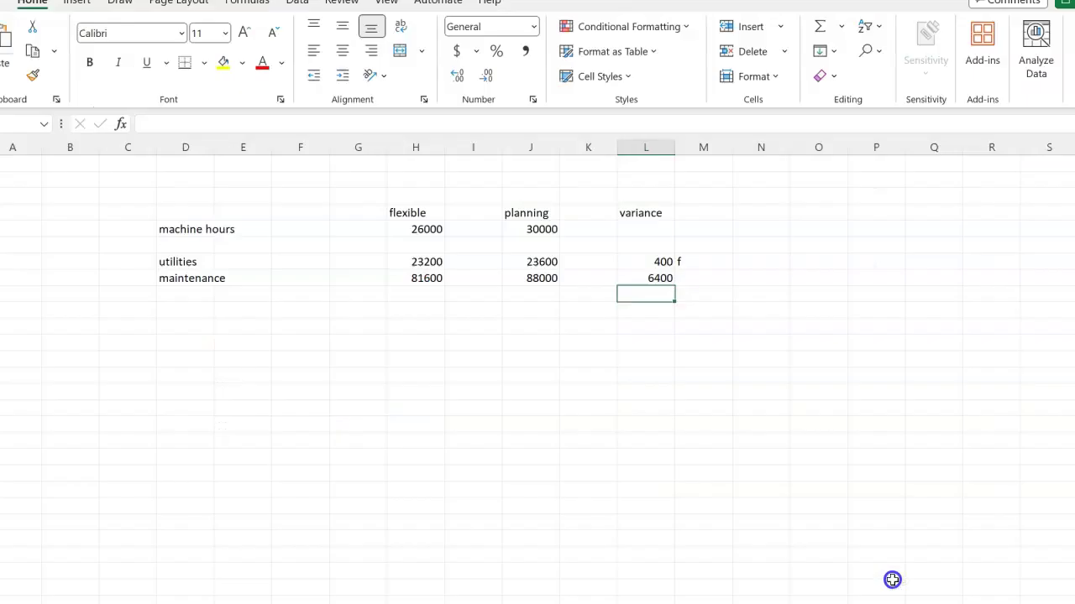
left_click(533, 294)
type("=.")
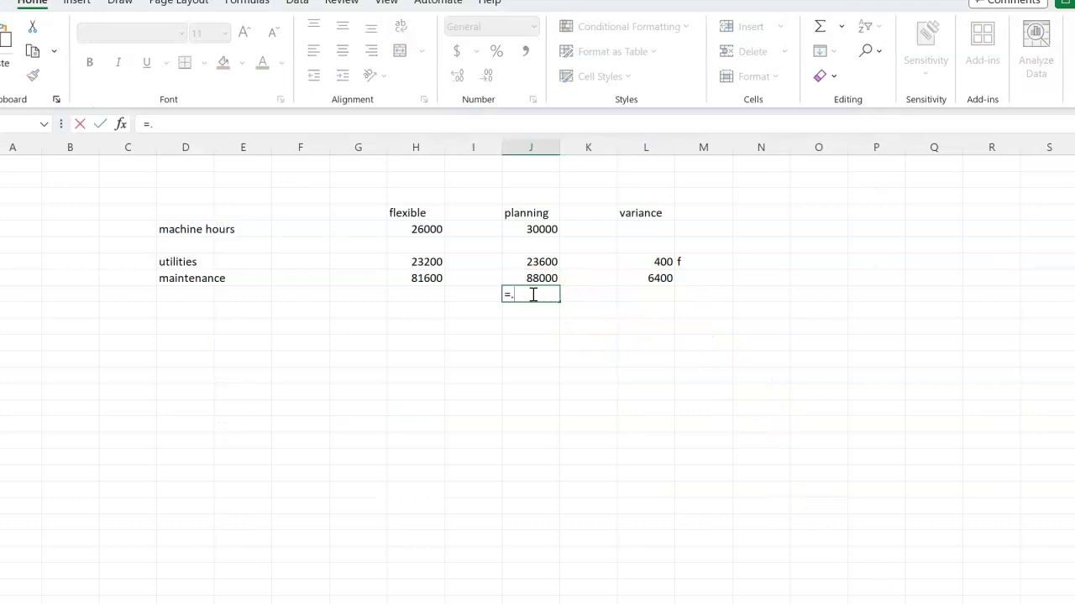
type("3*30000")
key("Return")
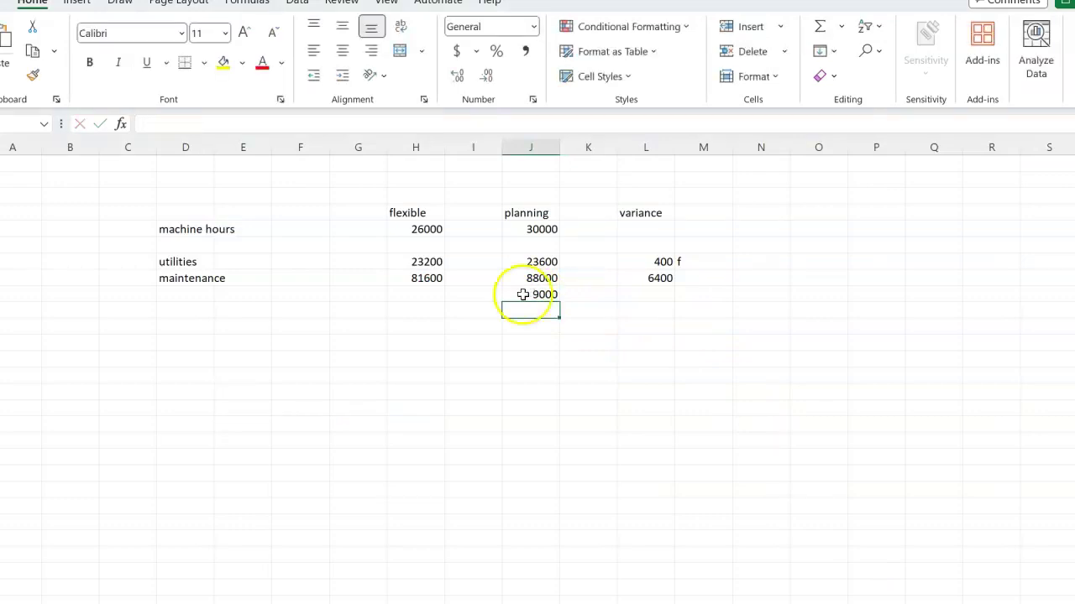
Enter the supplies flexible budget formula =.30*26000 in H9.
left_click(391, 297)
type("=")
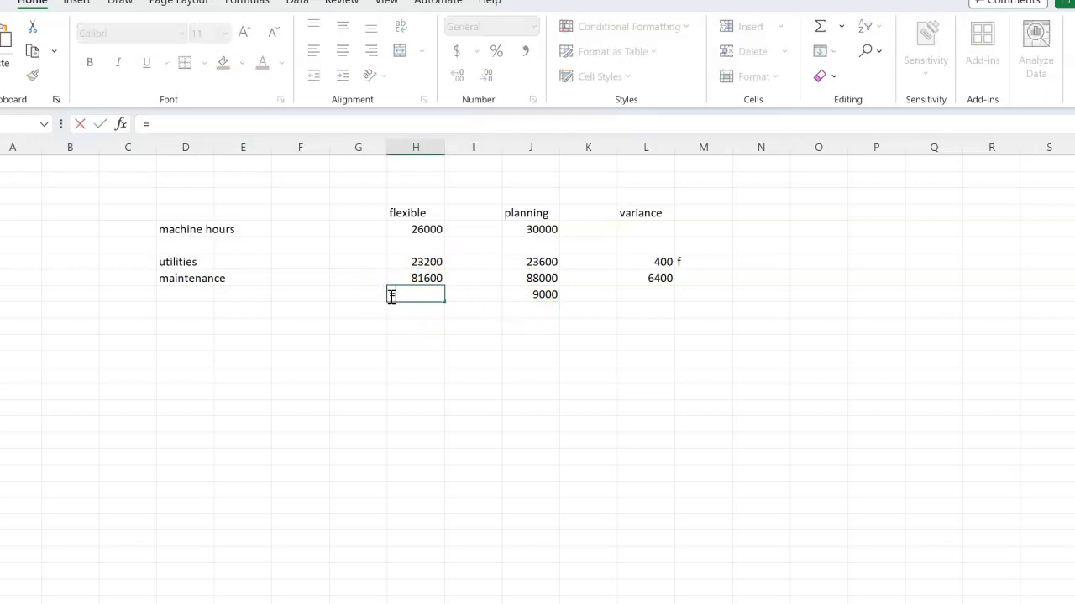
type(".30*26000")
key("Return")
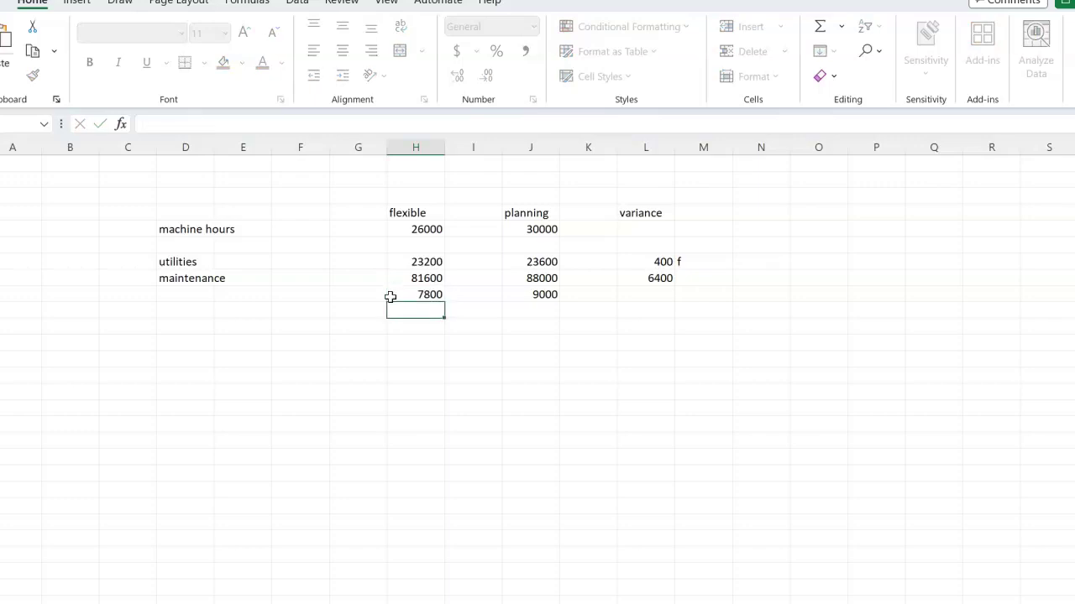
Calculate the supplies variance in L9 with the formula =J9-H9.
left_click(653, 295)
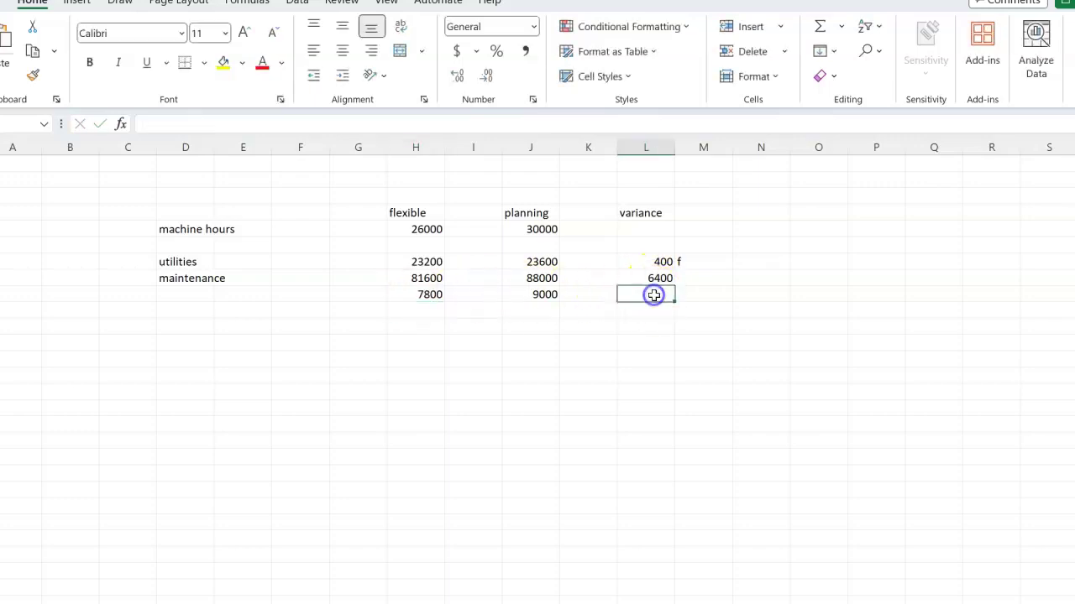
type("-")
key("BackSpace")
type("=")
left_click(414, 295)
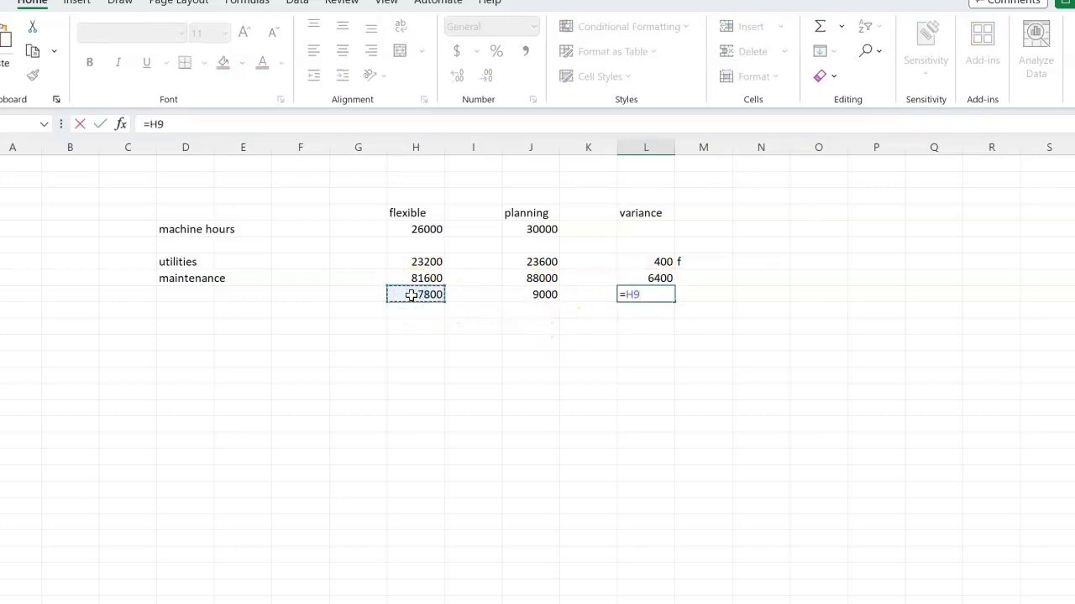
left_click(540, 294)
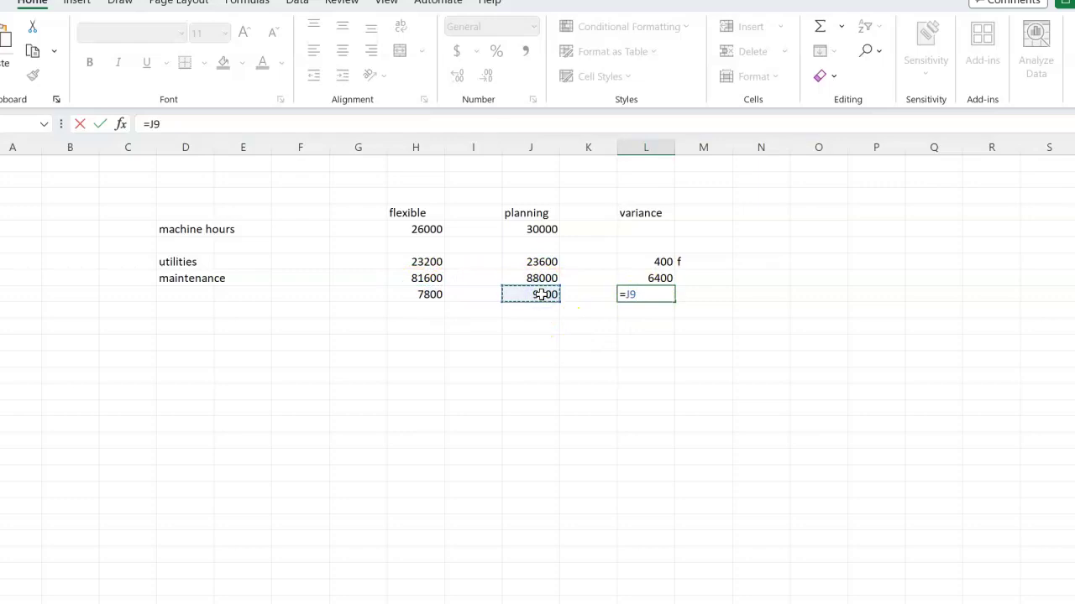
type("-")
left_click(421, 294)
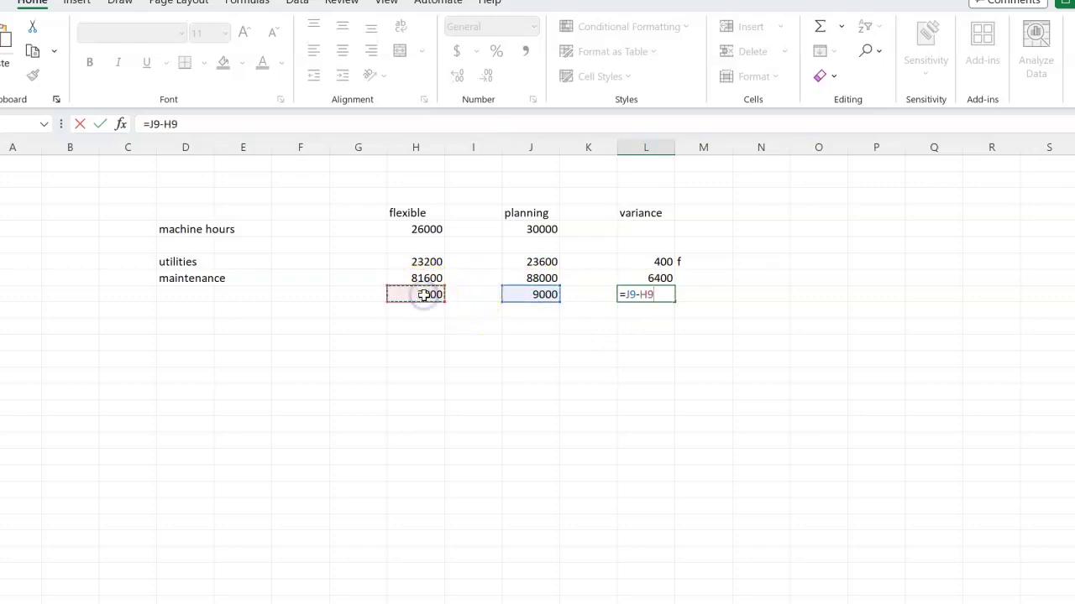
key("Return")
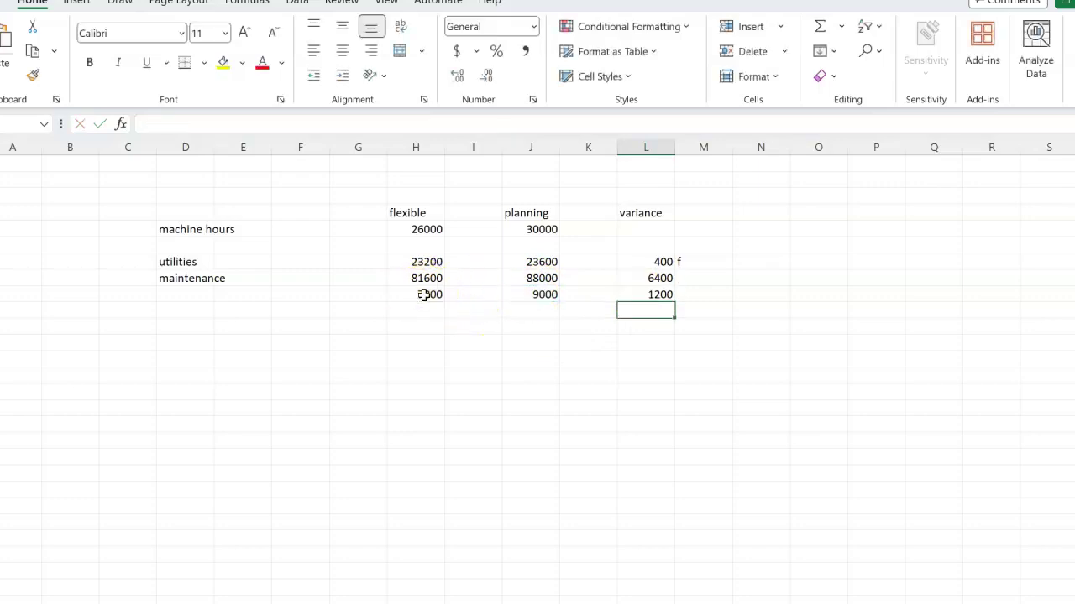
Mark the maintenance and supplies variances as favorable by entering f in M8 and M9.
left_click(683, 278)
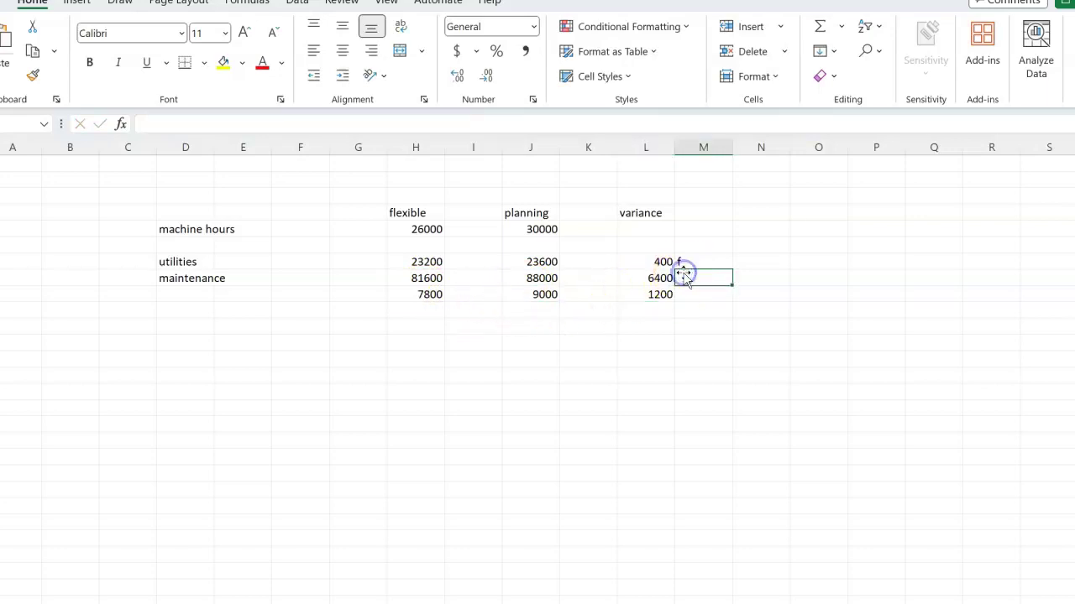
type("f")
key("Return")
type("f")
key("Return")
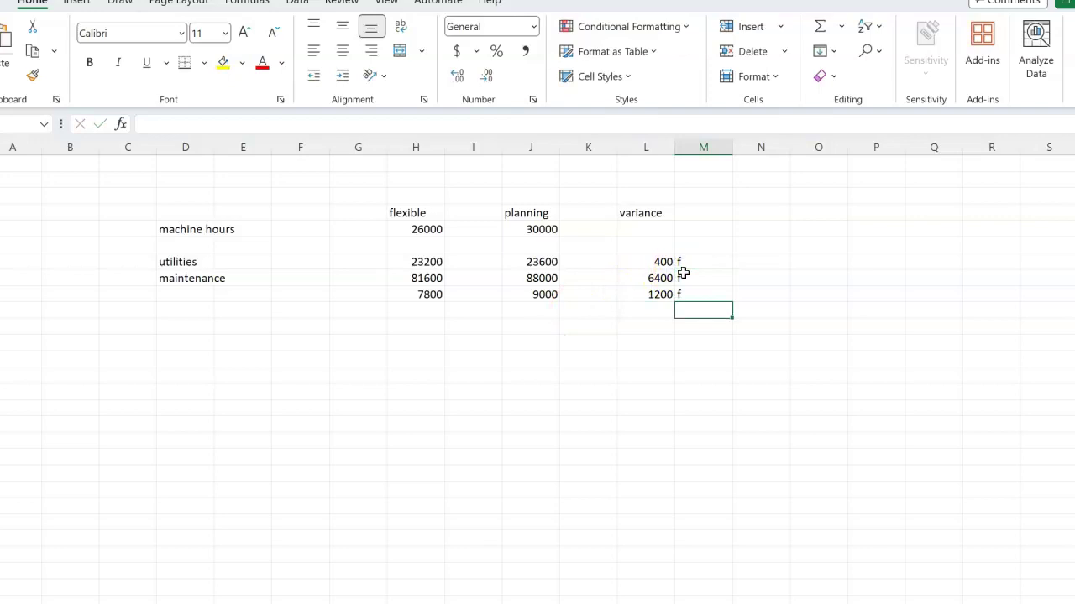
Label the row below maintenance as supplies in D9, checking the cost item's name on the homework page.
left_click(162, 294)
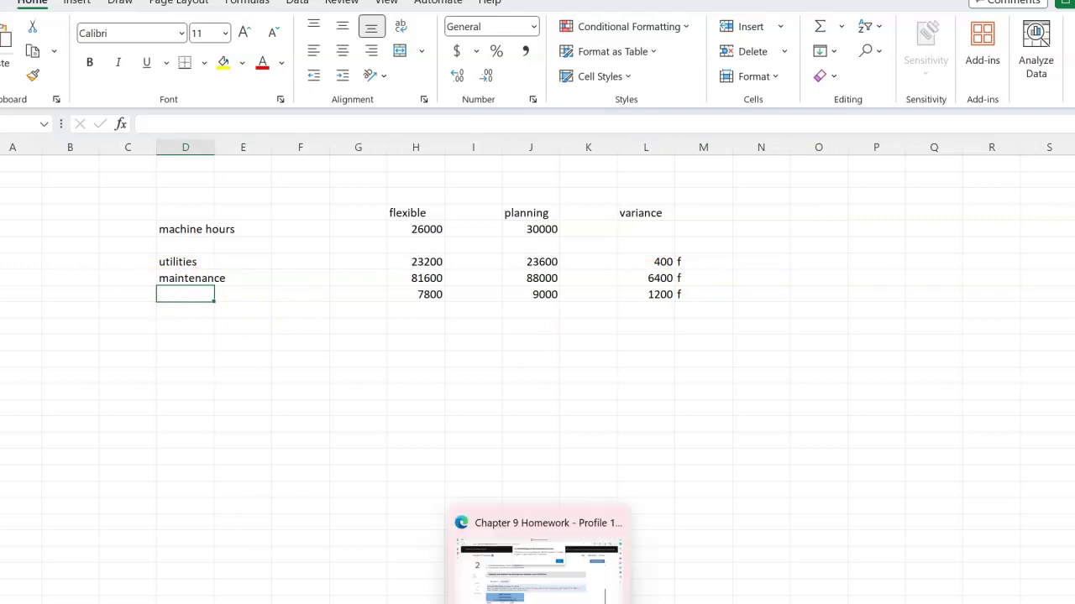
left_click(537, 601)
key("alt+Tab")
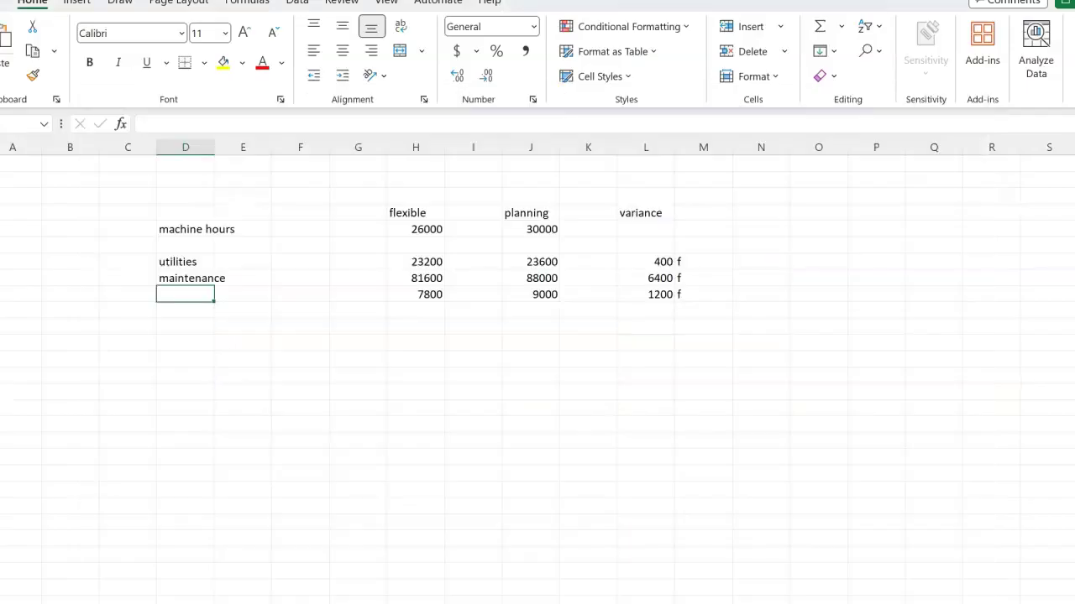
type("supplies")
key("Return")
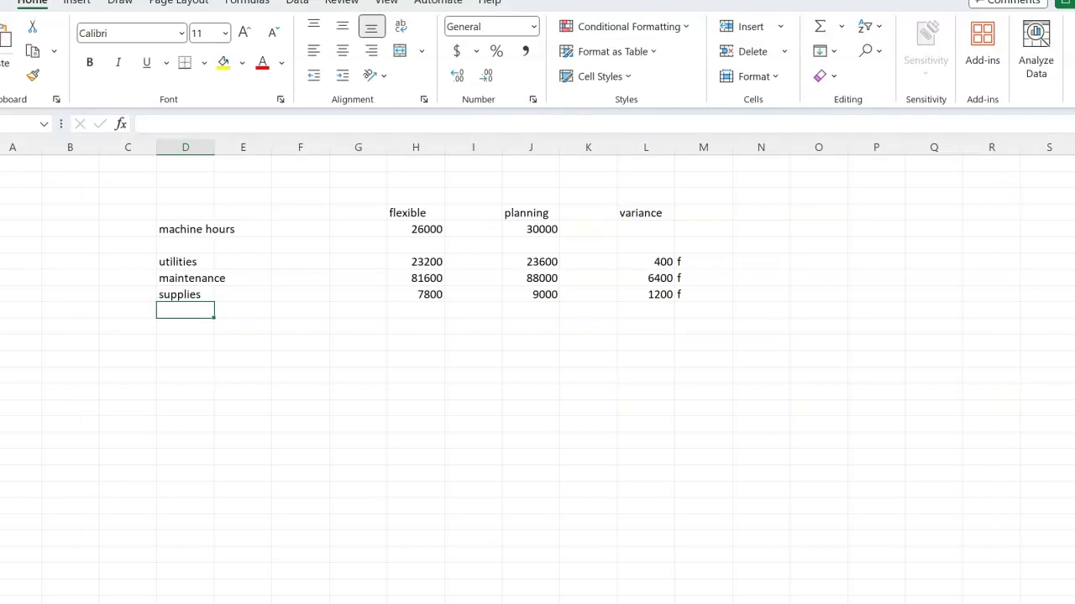
Check the remaining cost items on the homework page and add the labels indirect labor in D10 and depreciation in D11.
key("alt+Tab")
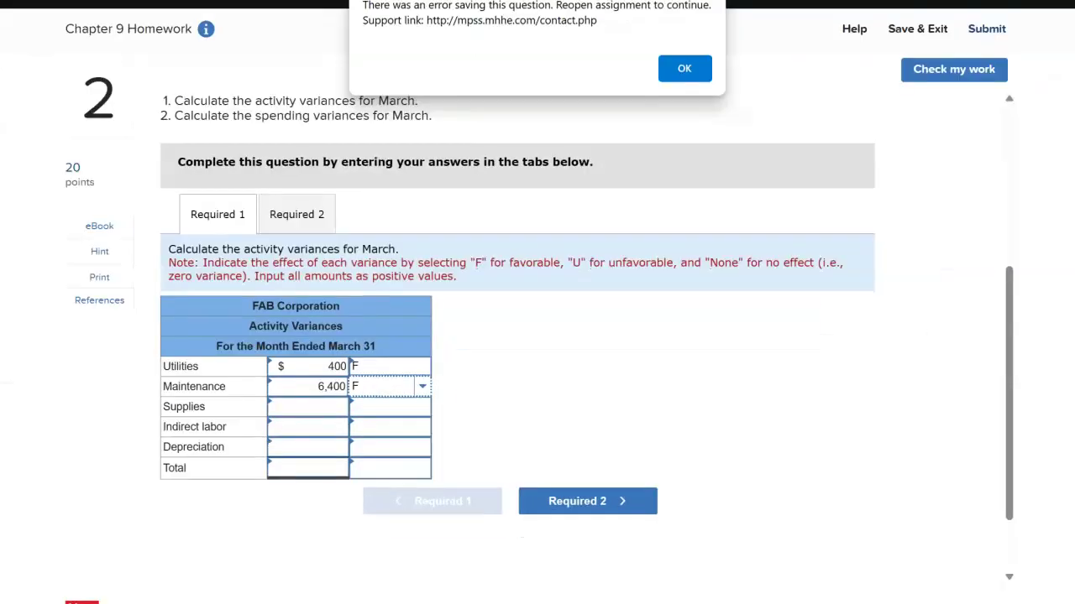
key("alt+Tab")
type("ind")
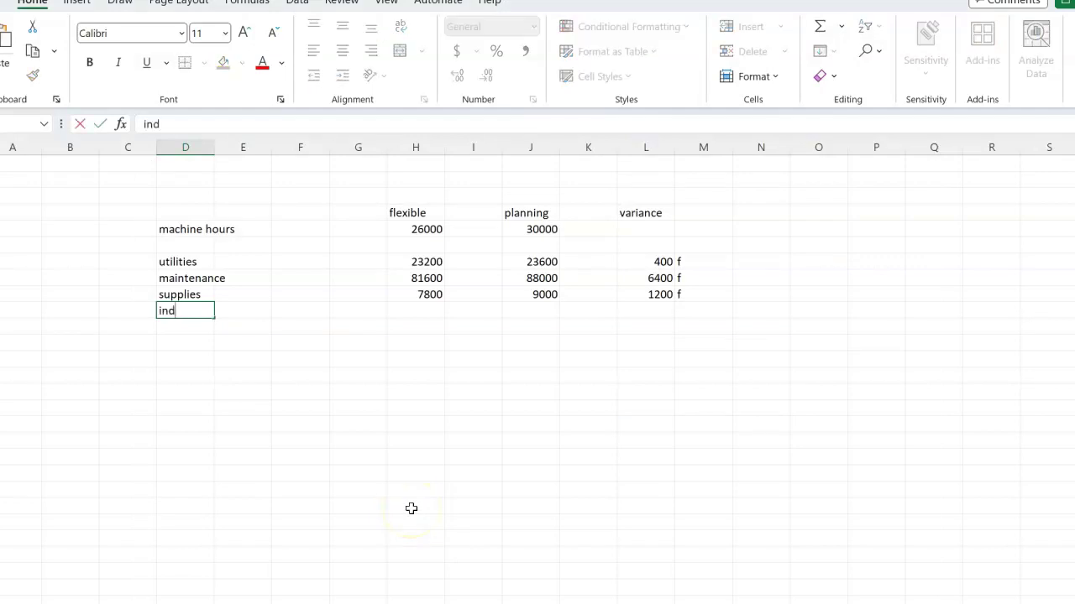
type("irect labor")
key("Return")
type("depreciation")
key("Return")
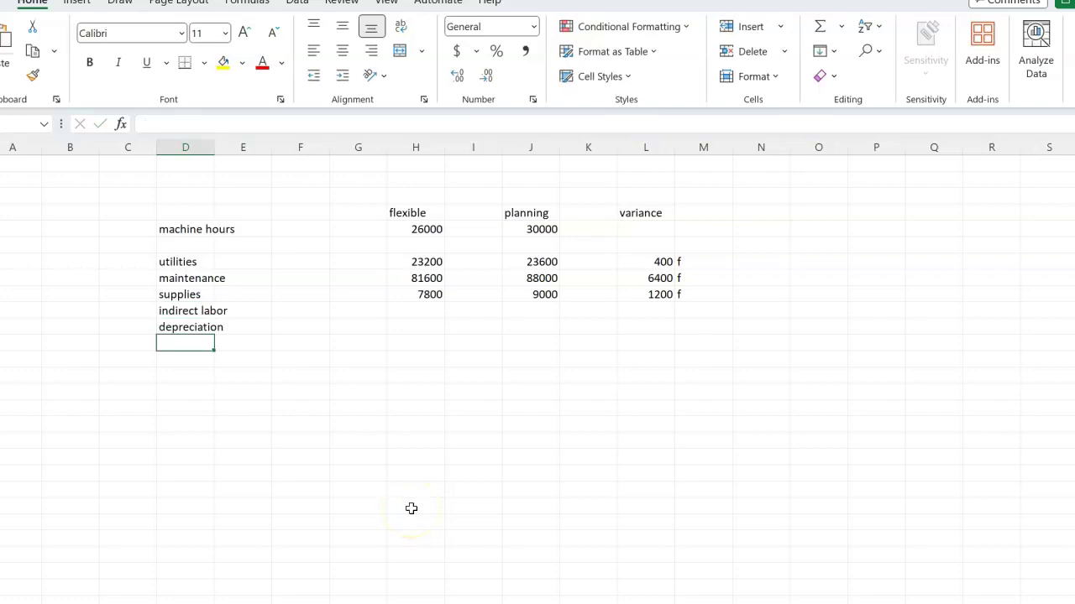
Switch to the homework page, dismiss the save error, and review the cost formulas for indirect labor and depreciation.
key("alt+Tab")
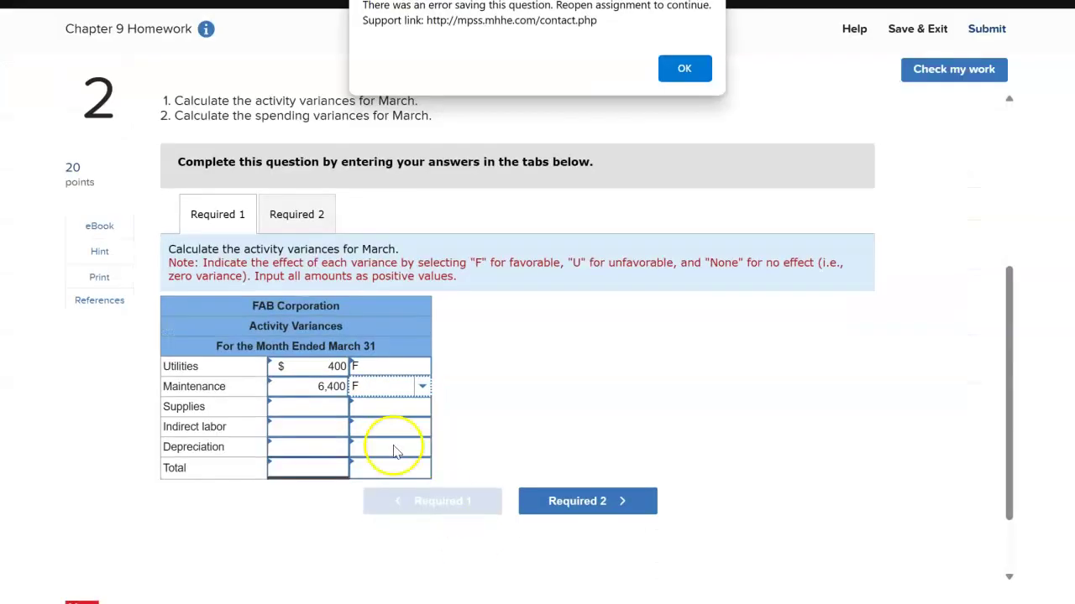
left_click(676, 69)
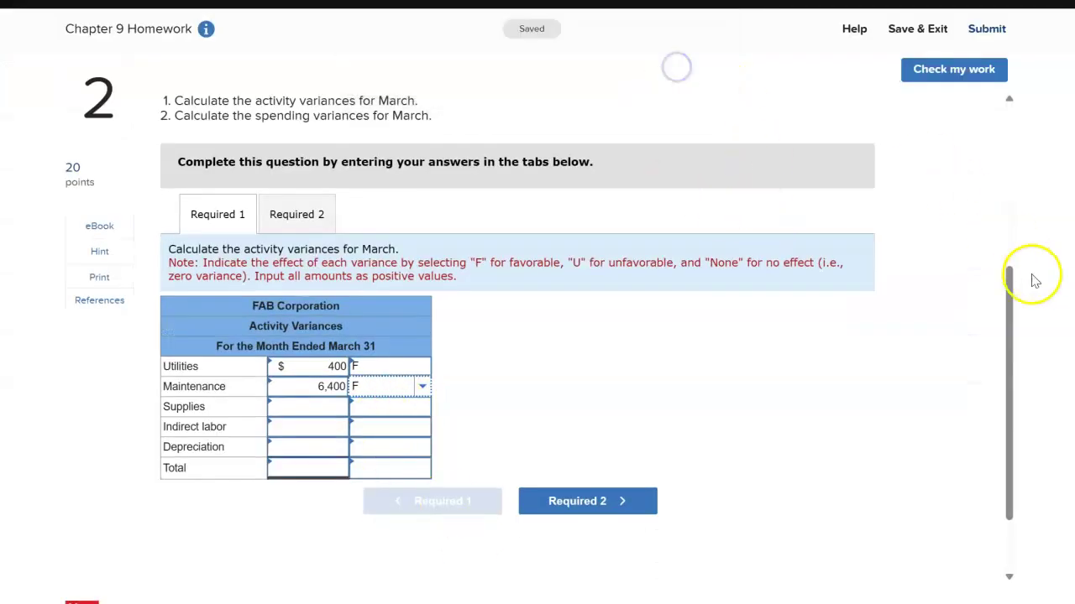
left_click(1009, 307)
left_click_drag(1009, 308, 996, 195)
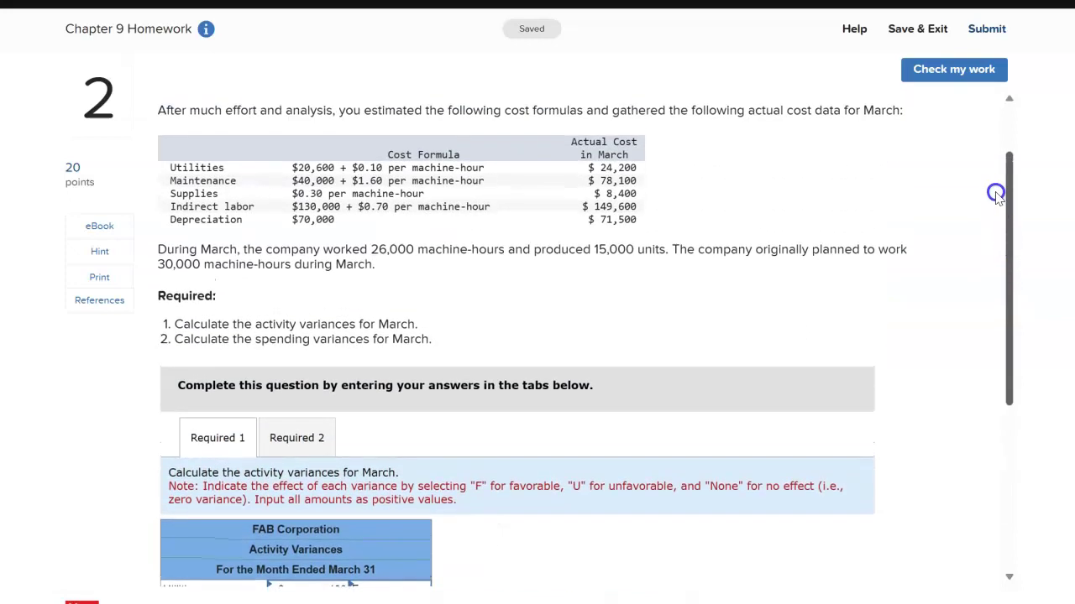
left_click_drag(996, 195, 998, 372)
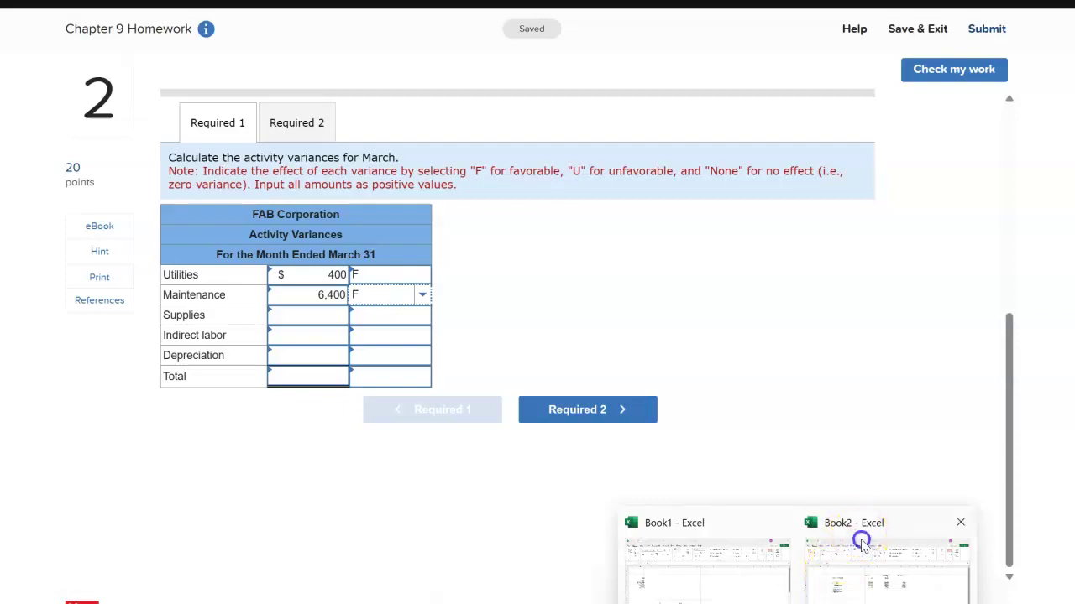
Switch to the Book2 Excel workbook and enter the indirect labor budgets: 151000 planning in J10 and 148200 flexible in H10.
left_click(859, 540)
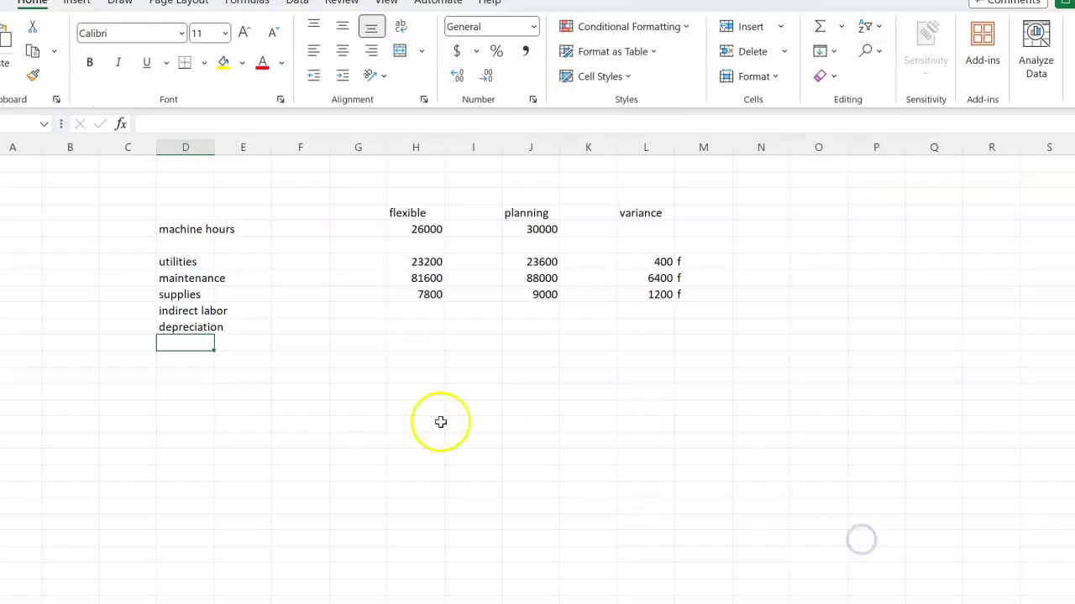
left_click(531, 311)
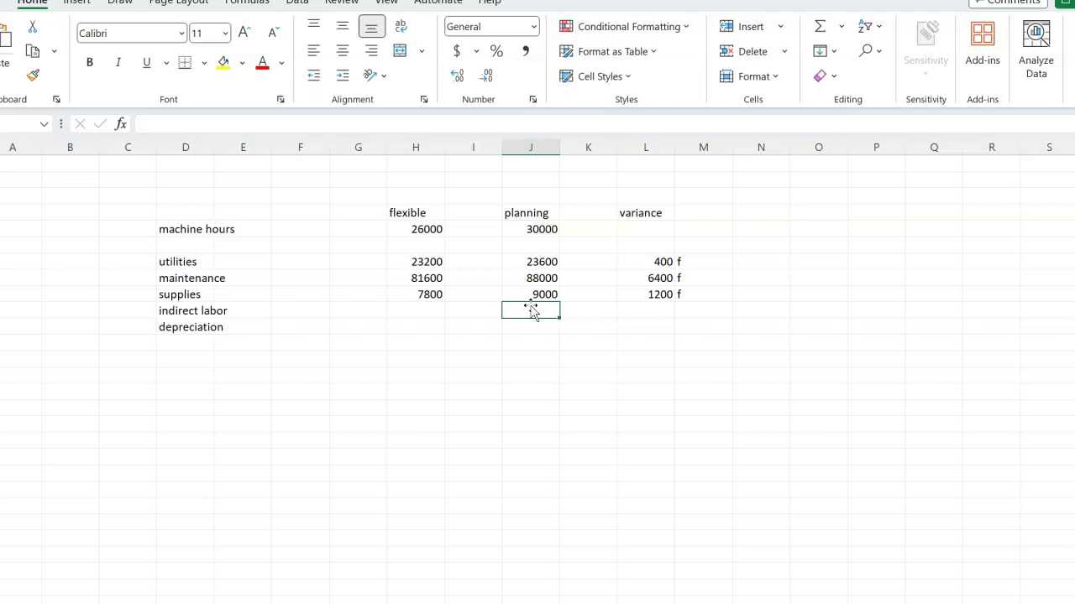
type("151000")
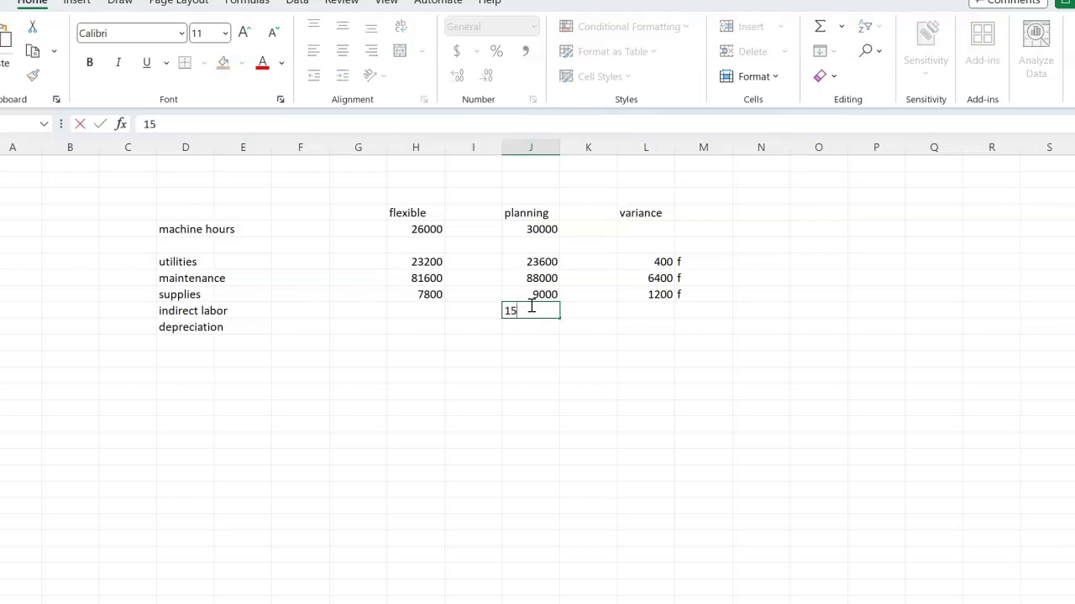
key("Left")
key("Left")
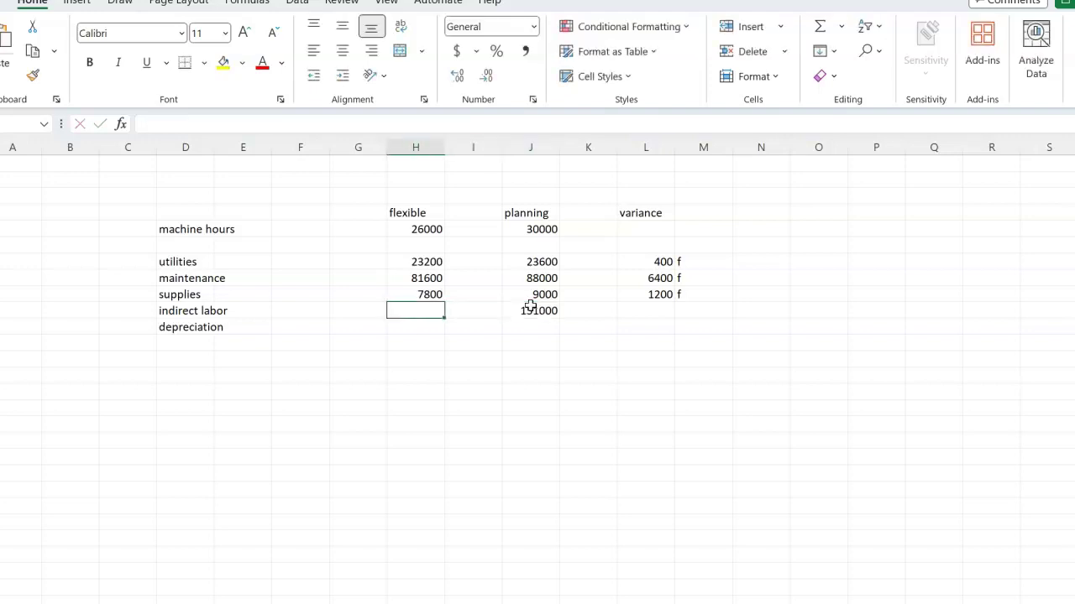
type("148200")
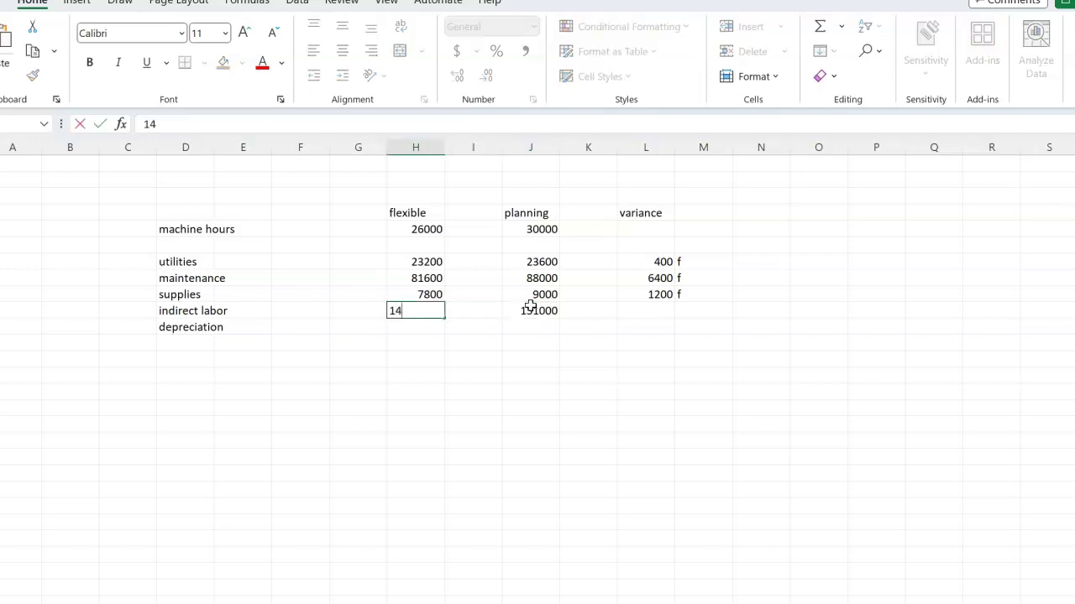
Enter the indirect labor variance of 2800 in L10 and mark it f in M10.
key("Right")
key("Right")
key("Right")
key("Right")
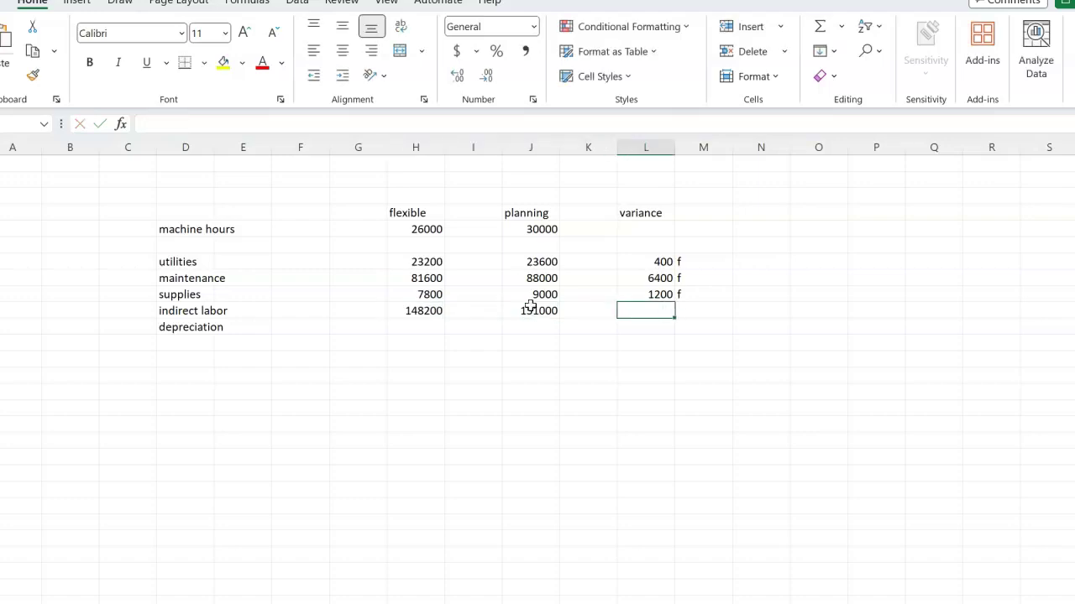
type("2800")
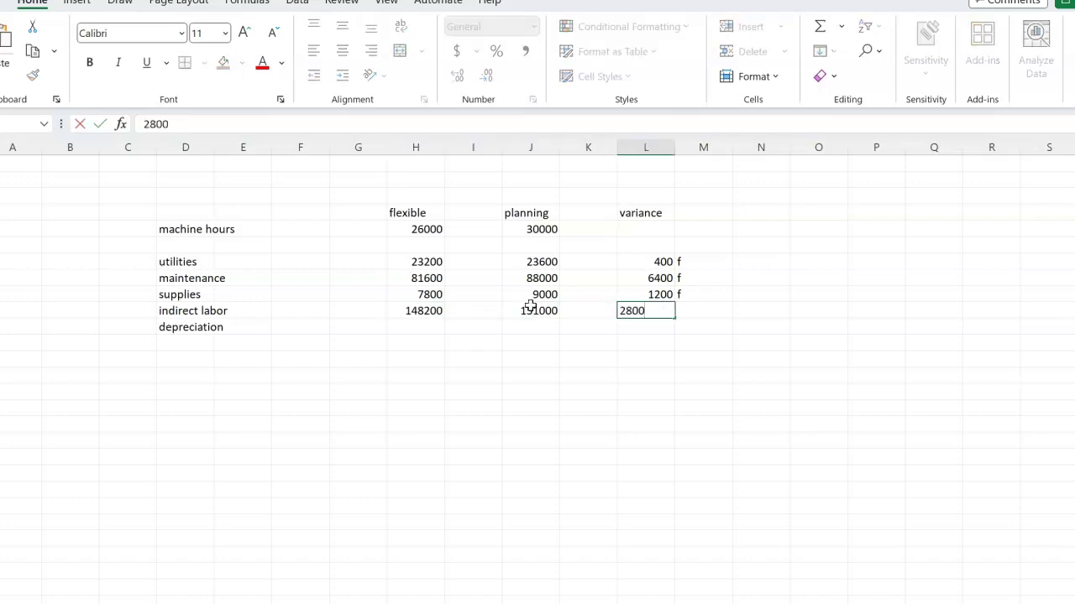
key("Right")
type("f")
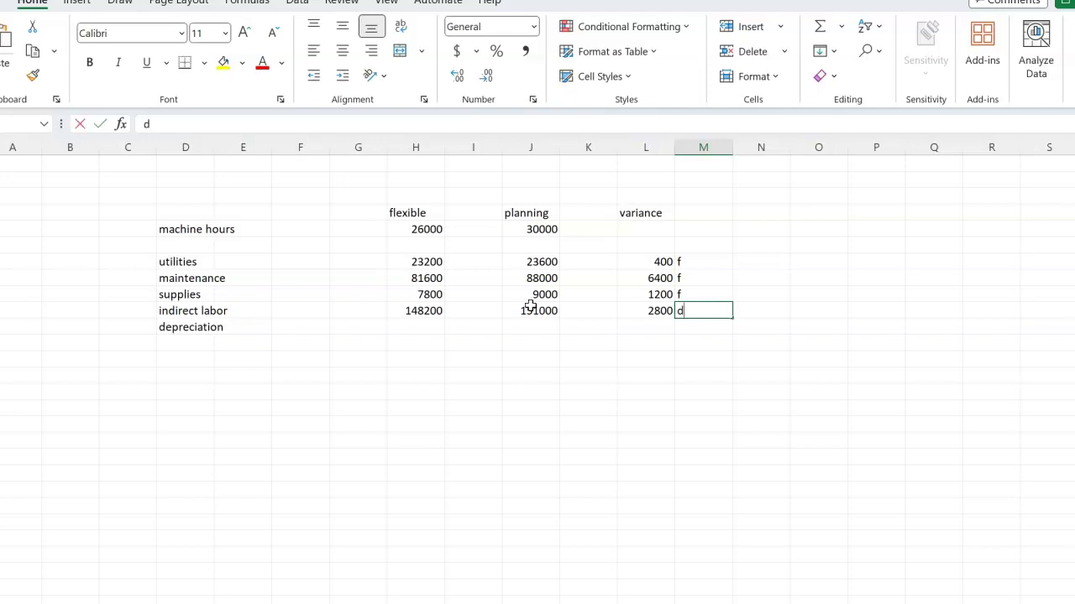
key("Return")
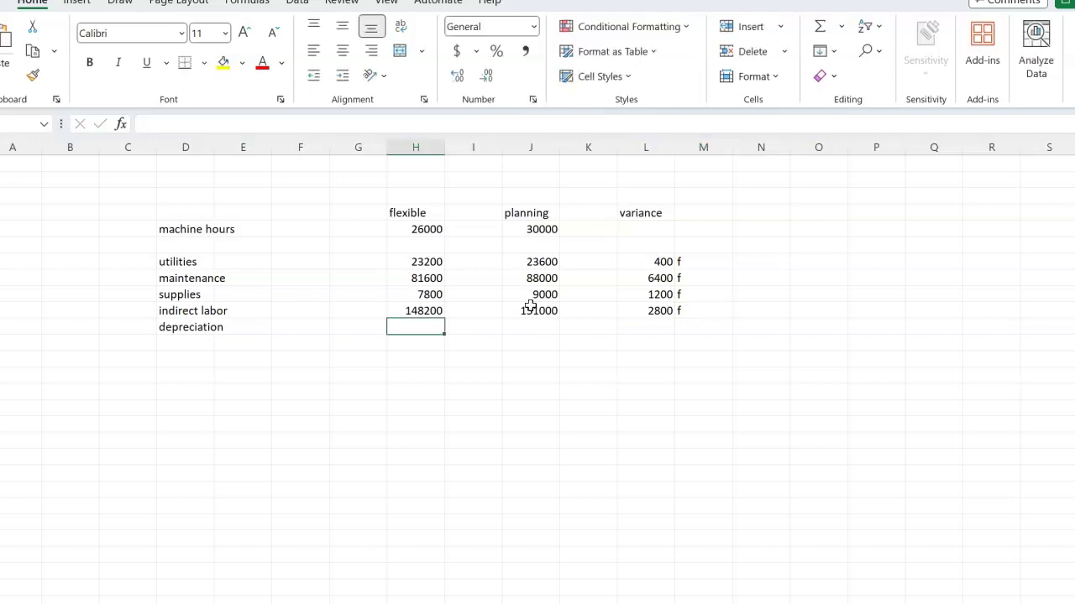
Enter the depreciation budgets of 70000 flexible in H11 and 70000 planning in J11, with a variance of 0 in L11.
type("70000")
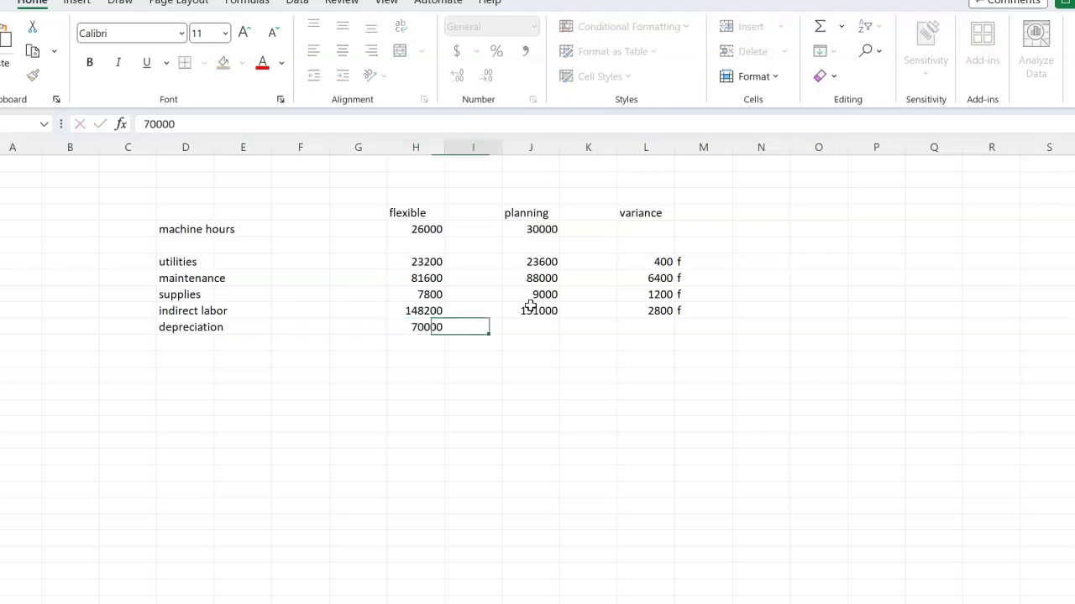
key("Right")
type("7")
key("Right")
key("Left")
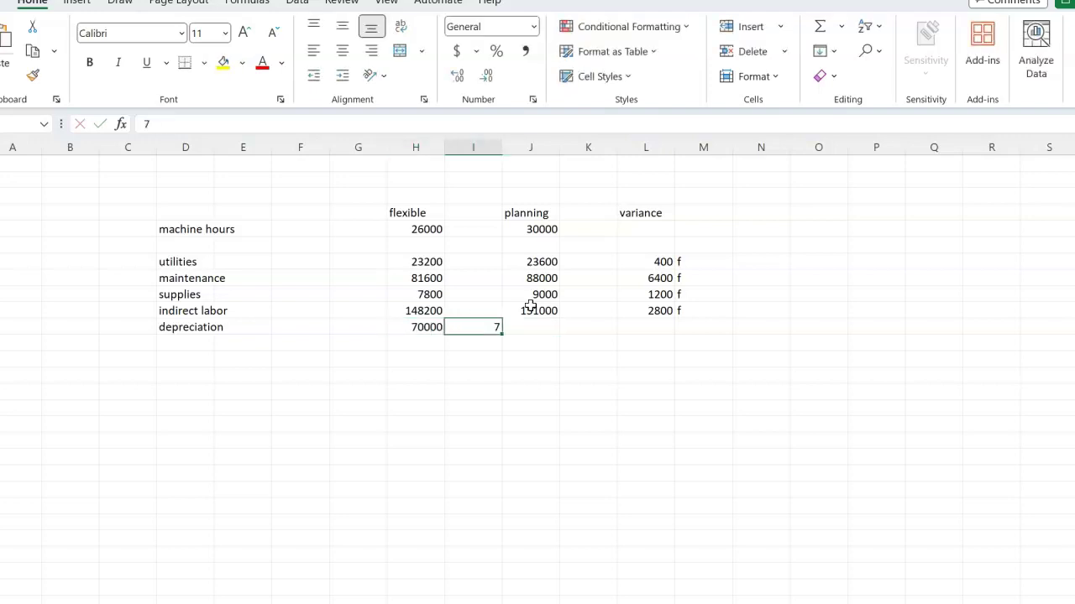
key("BackSpace")
key("Right")
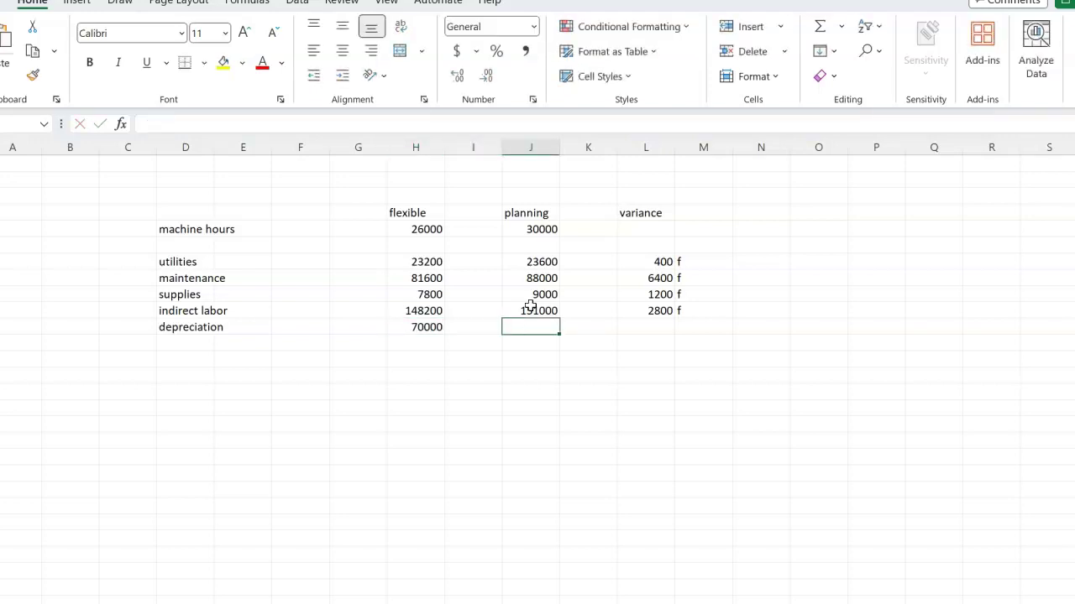
type("70000")
key("Right")
key("Right")
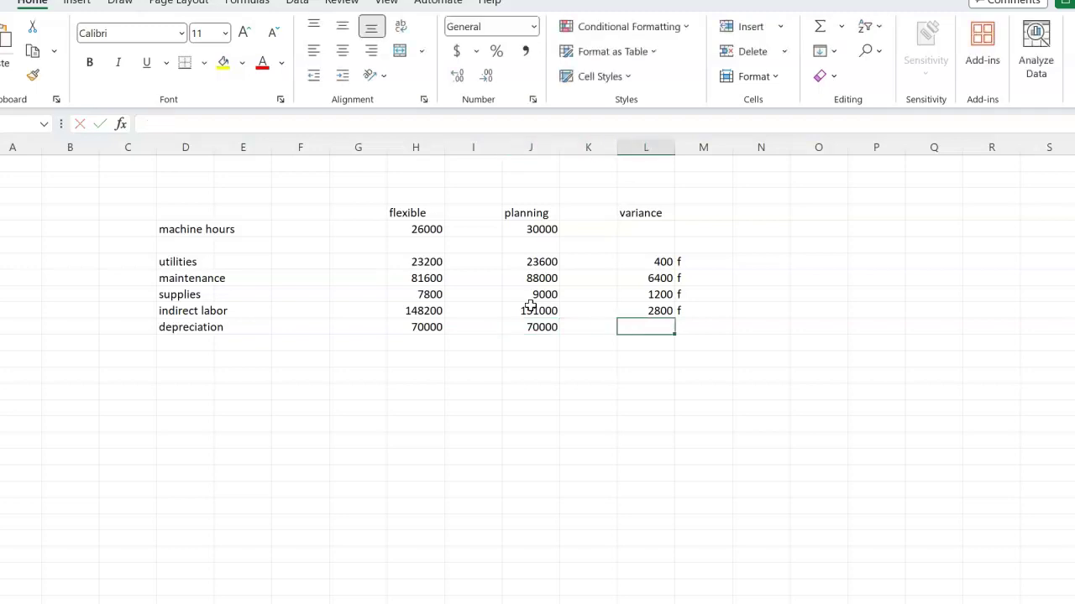
type("0")
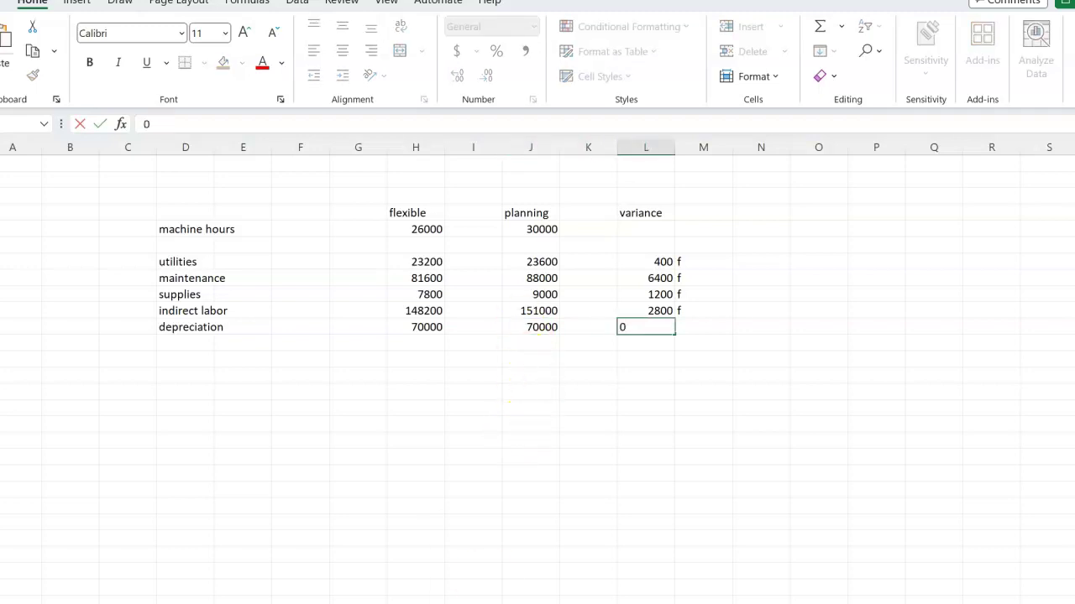
Switch to the homework page and enter activity variances of 1200 F for supplies and 2800 F for indirect labor.
key("alt+Tab")
left_click(334, 324)
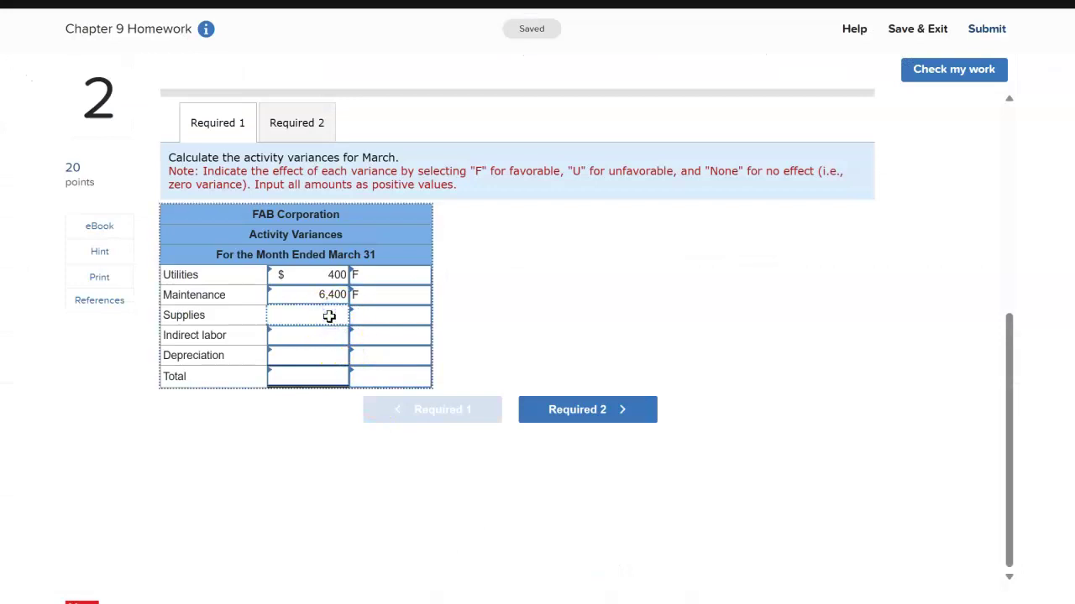
type("1200")
key("Tab")
type("f")
key("Tab")
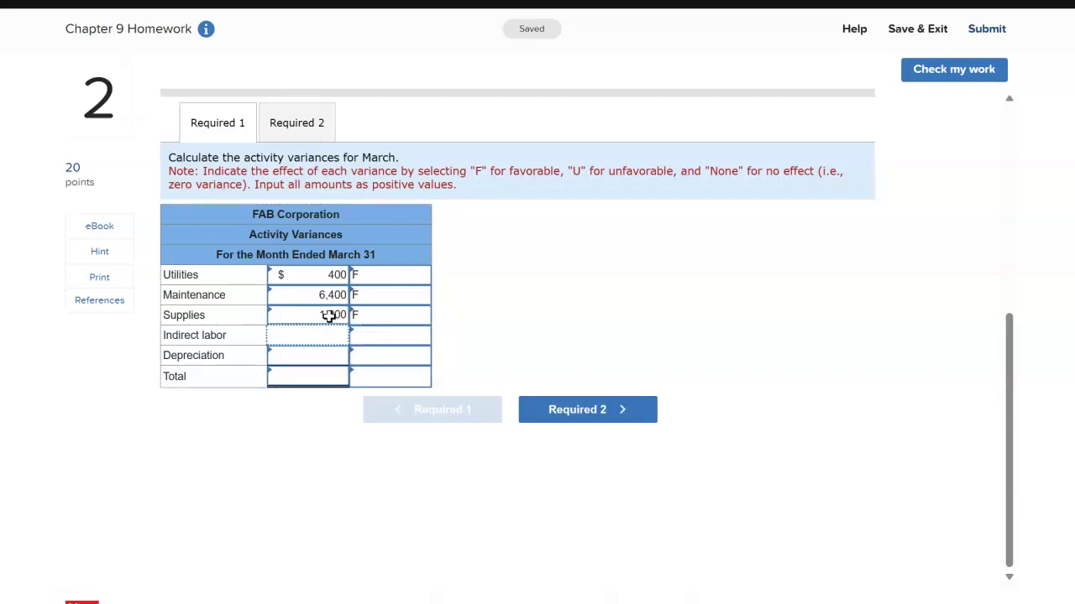
type("2800")
key("Tab")
type("f")
key("Tab")
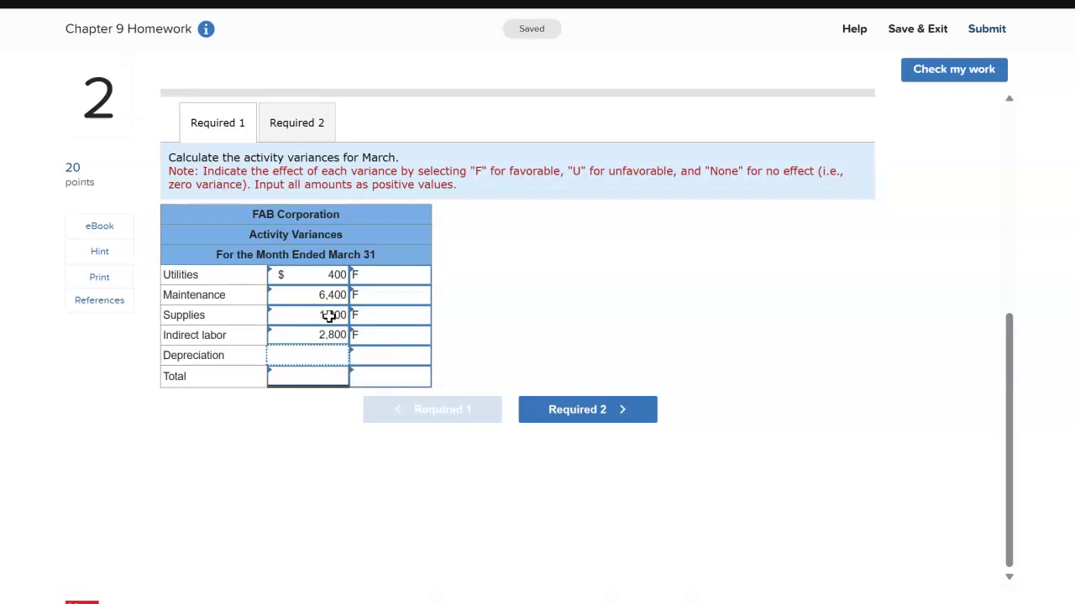
Enter a depreciation activity variance of 0 and a total activity variance of 10,800 marked F.
key("Tab")
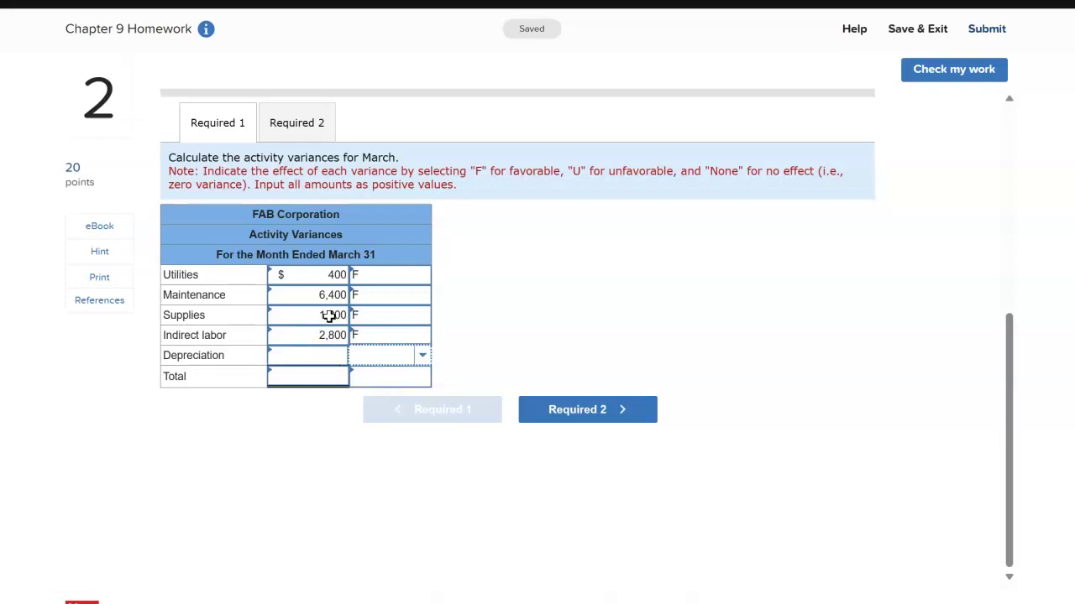
key("shift+Tab")
type("0")
key("Tab")
left_click(314, 370)
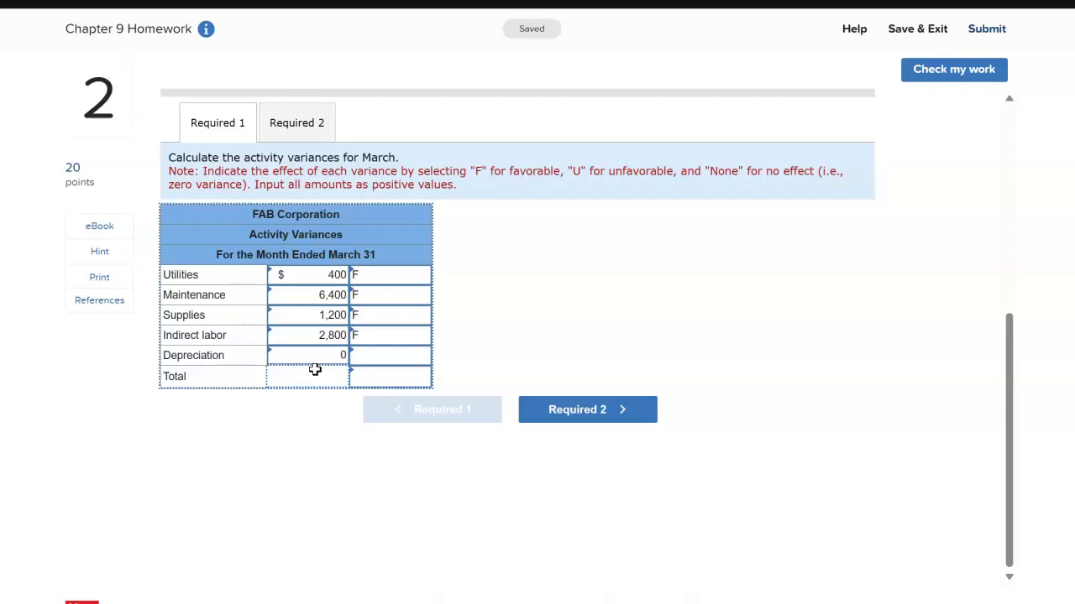
left_click(314, 369)
type("1")
type("0,800")
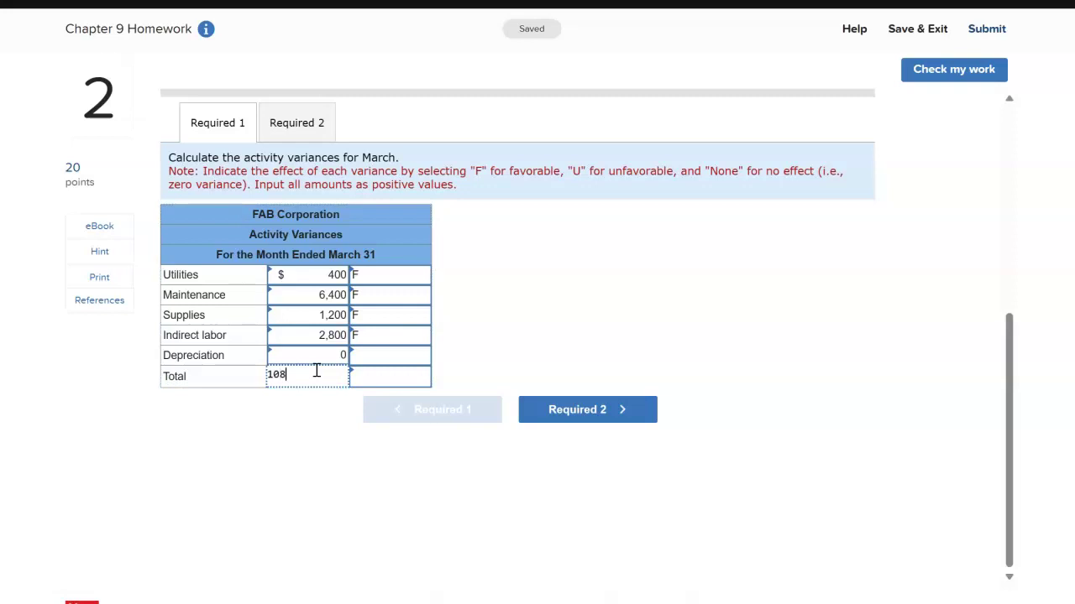
key("Tab")
key("f")
Open the Required 2 spending variances part of the question and dismiss the save error.
left_click(549, 412)
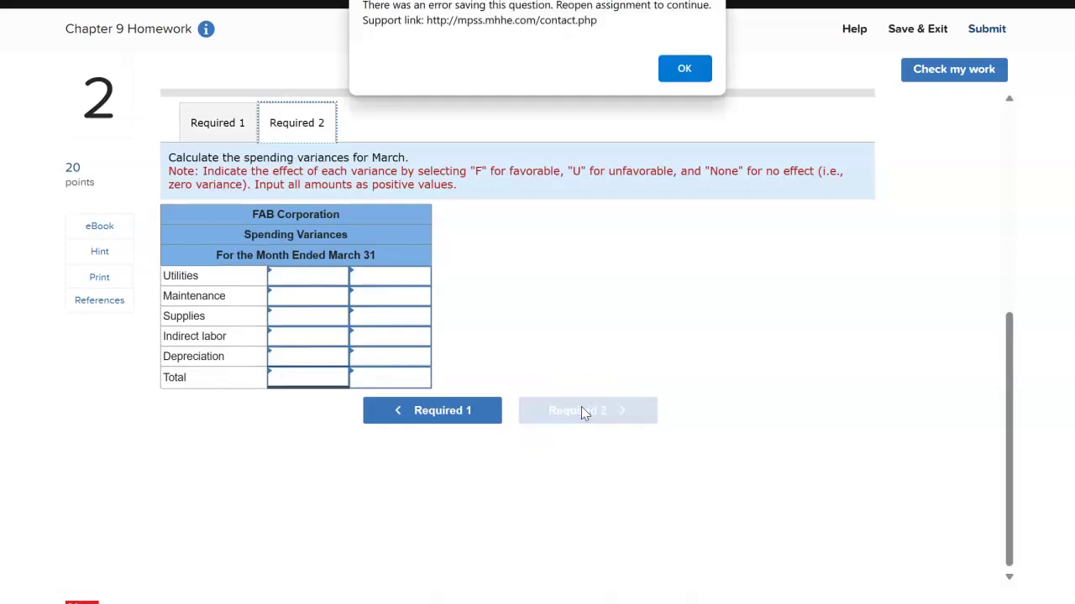
left_click(677, 69)
left_click(592, 135)
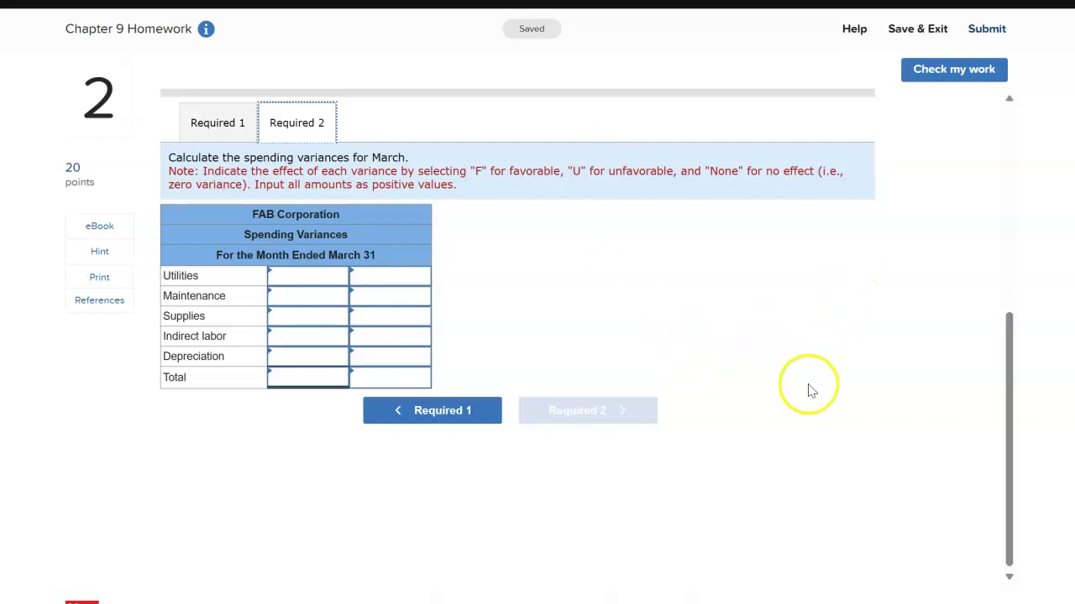
Switch to the Book2 Excel workbook and add the column heading actual in F4.
left_click(798, 603)
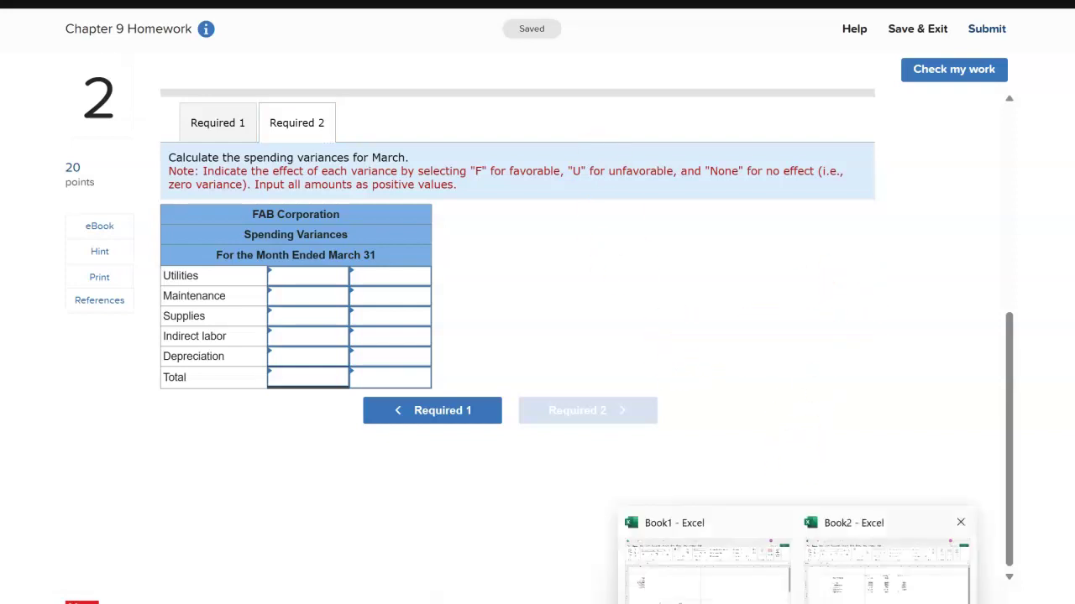
left_click(808, 597)
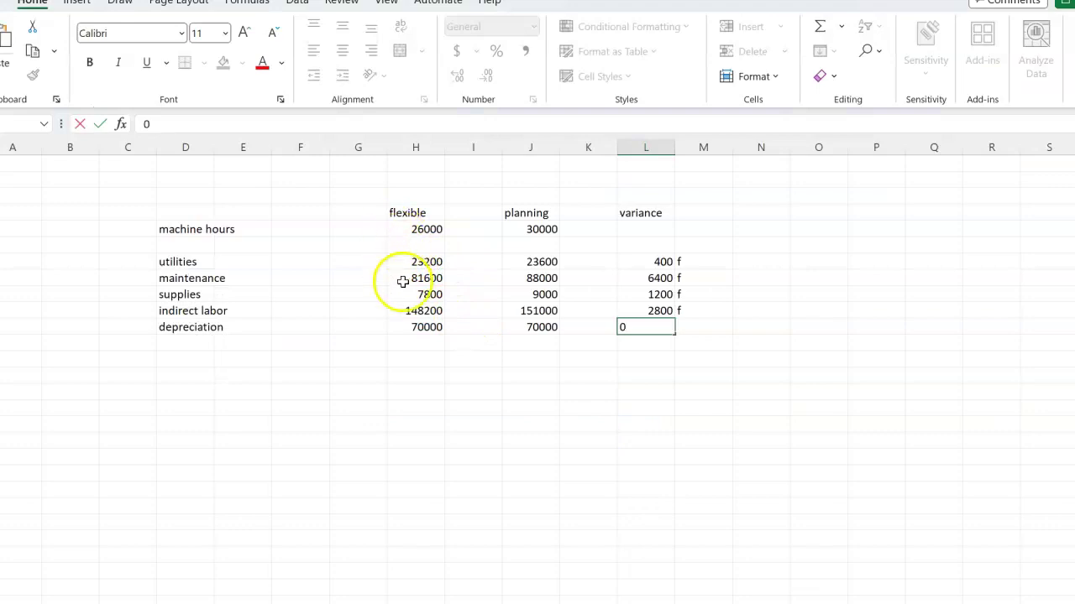
left_click(289, 215)
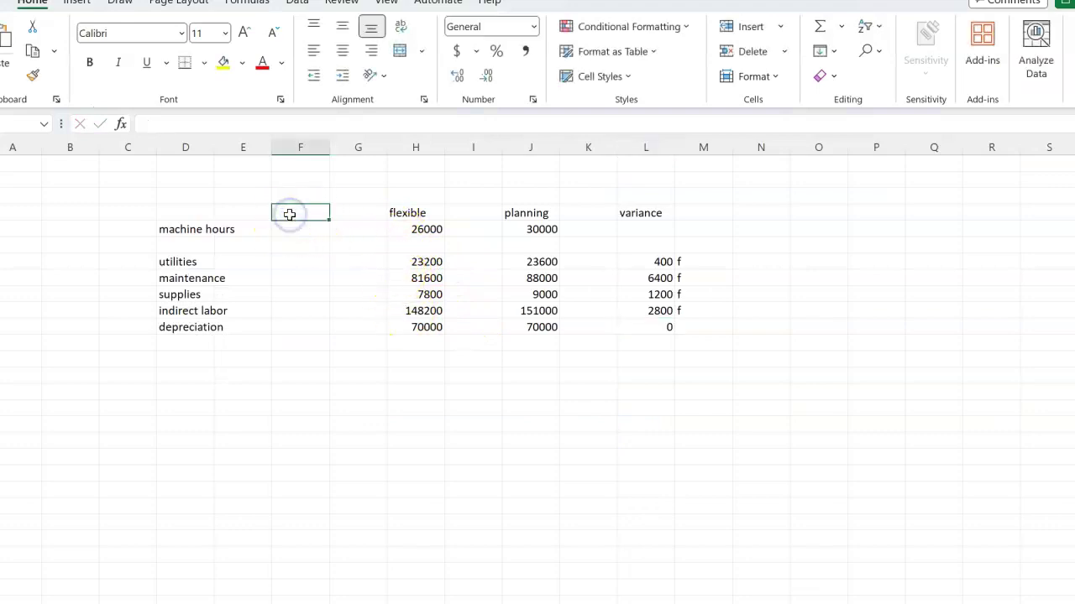
type("actual")
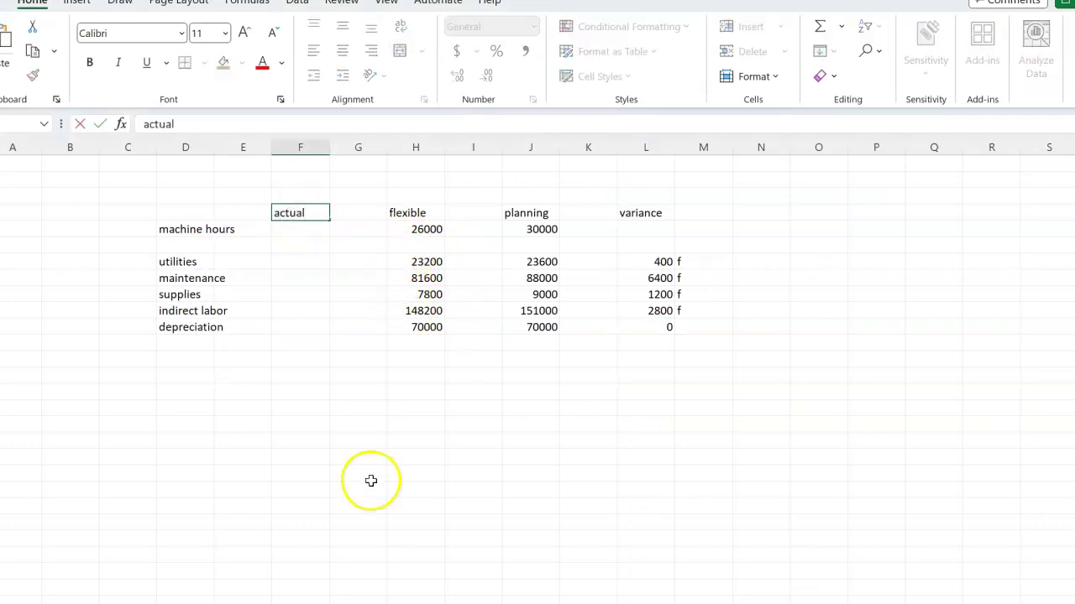
Check the actual March costs on the homework page and enter 24200 for utilities in F7 and 78100 for maintenance in F8 of Book2.
mouse_move(538, 597)
left_click(531, 571)
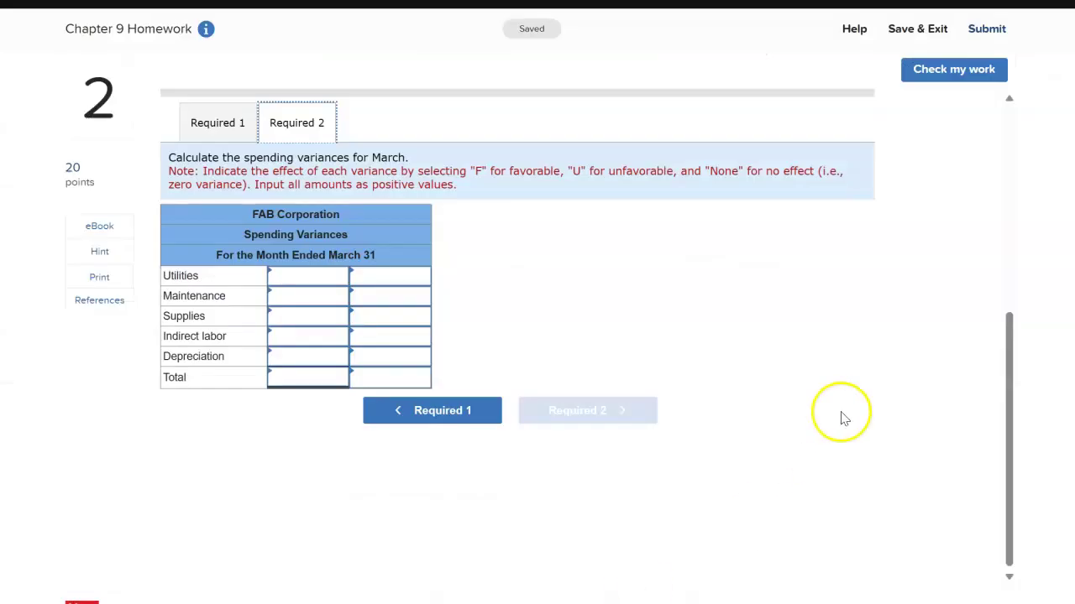
left_click_drag(1002, 409, 991, 232)
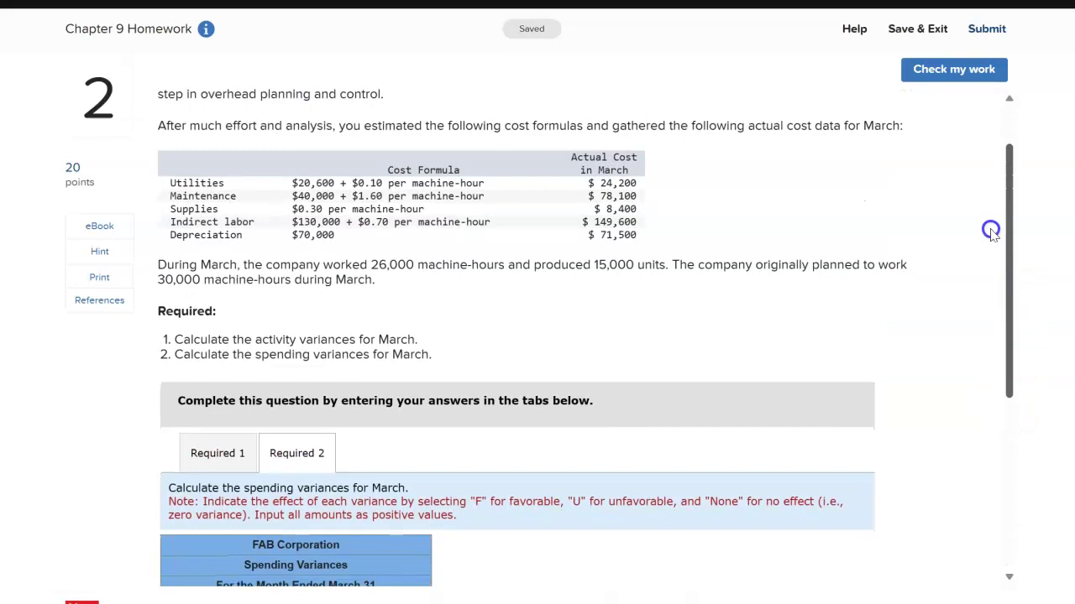
left_click_drag(990, 232, 1062, 444)
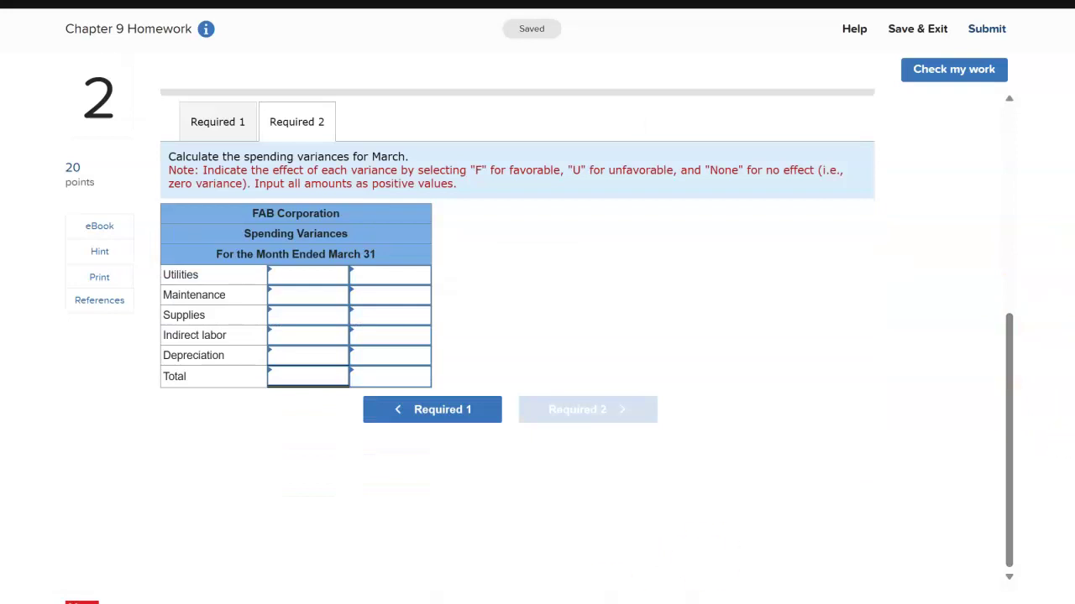
key("alt+Tab")
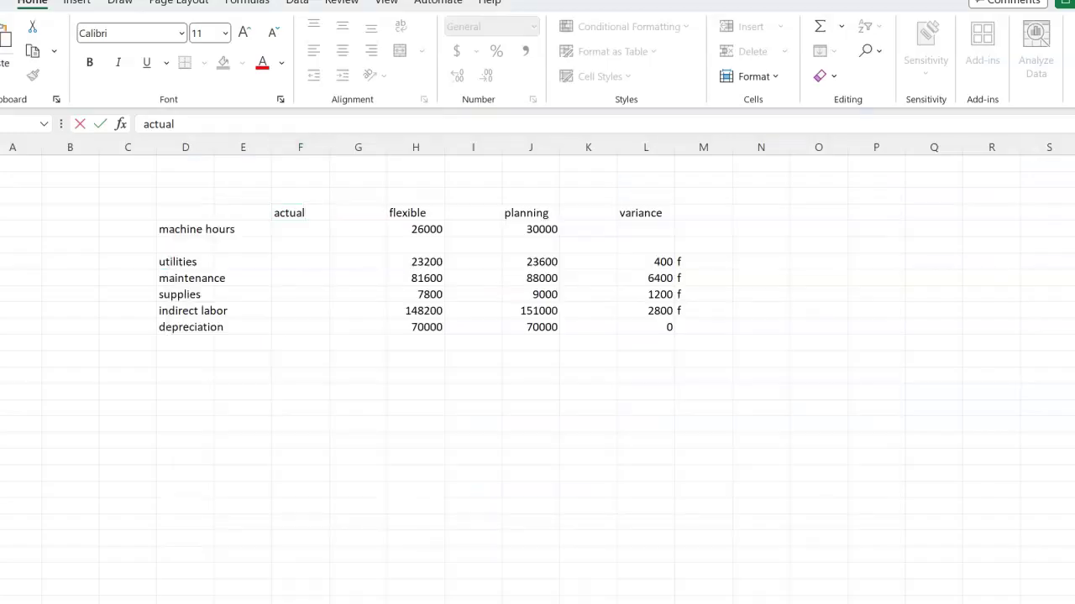
left_click(283, 262)
left_click(284, 262)
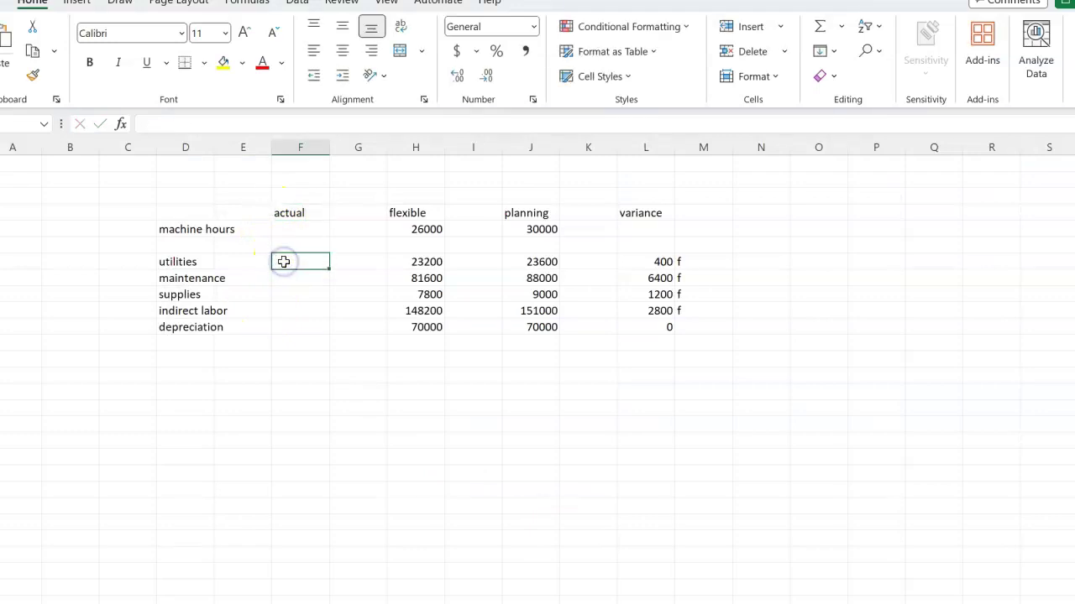
type("24200")
key("Return")
type("78100")
key("Return")
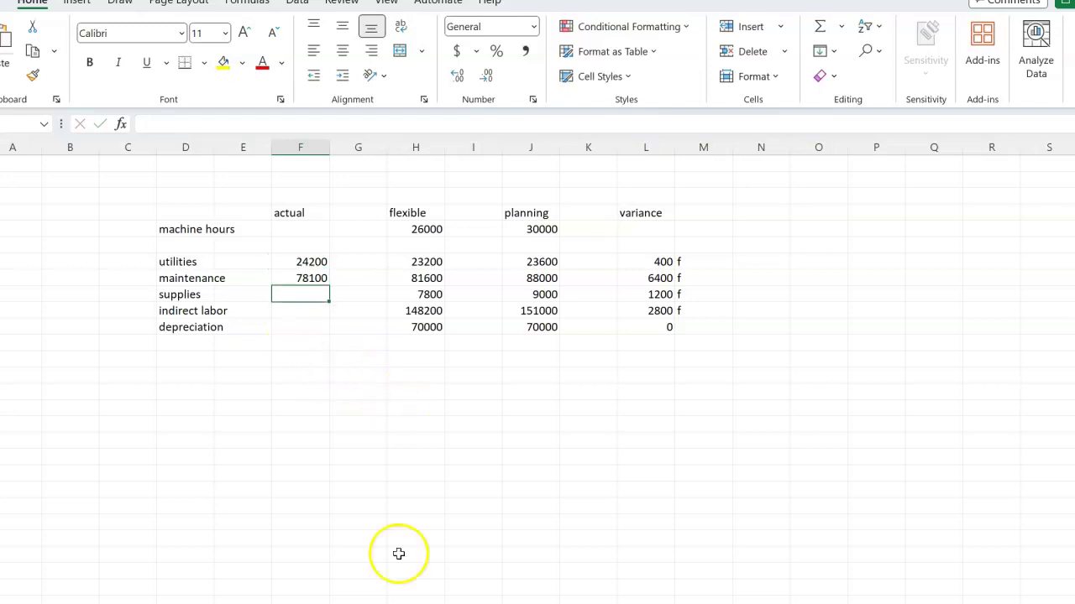
Look up the next actual costs on the homework page and enter 8400 for supplies in F9 and 149600 for indirect labor in F10.
key("alt+Tab")
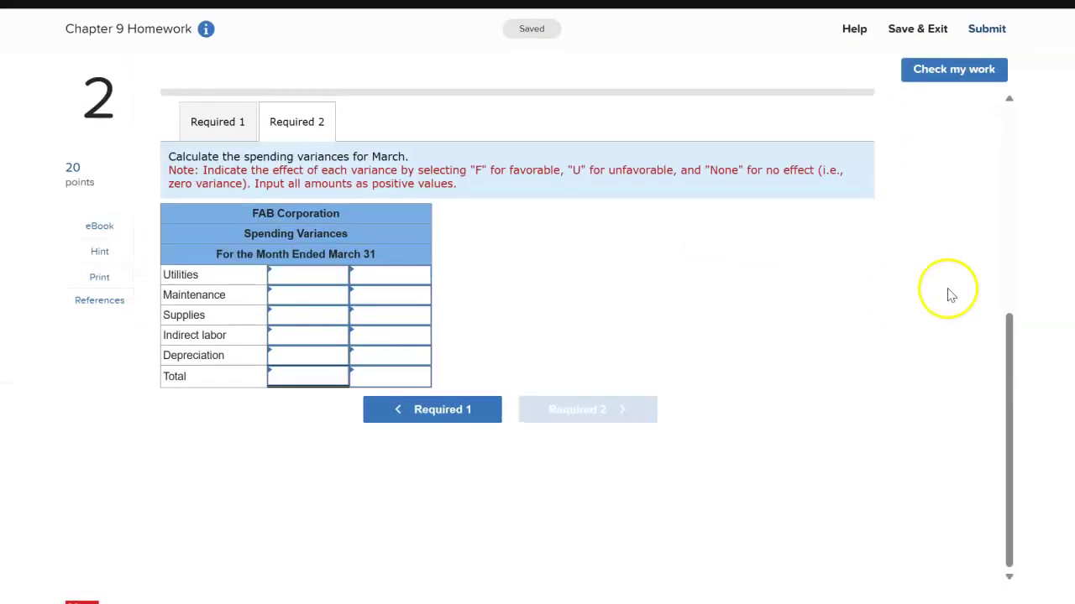
left_click_drag(1009, 330, 1022, 168)
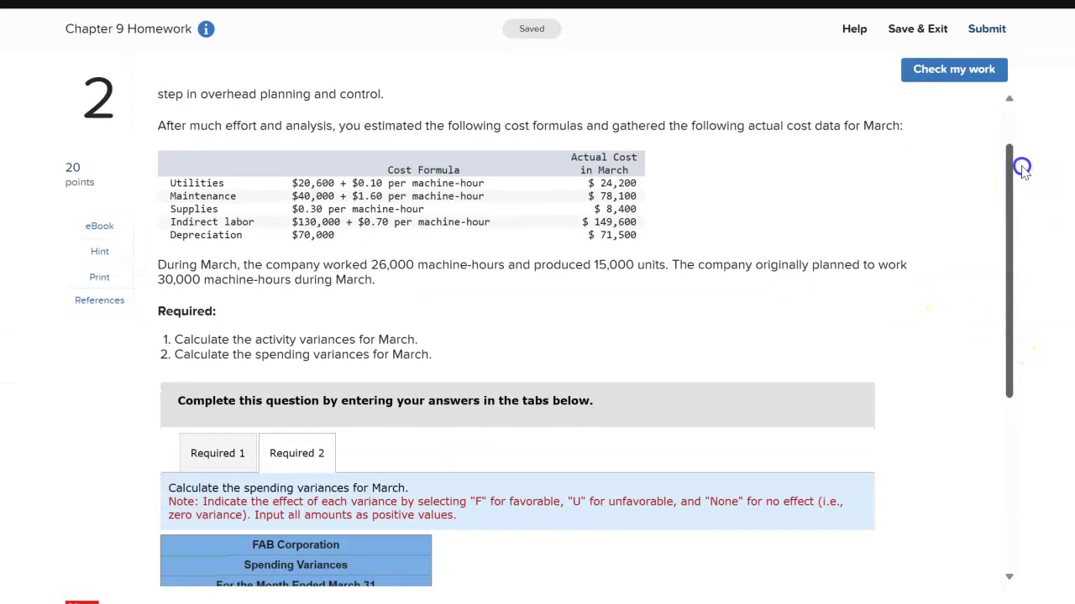
left_click_drag(1022, 168, 1058, 396)
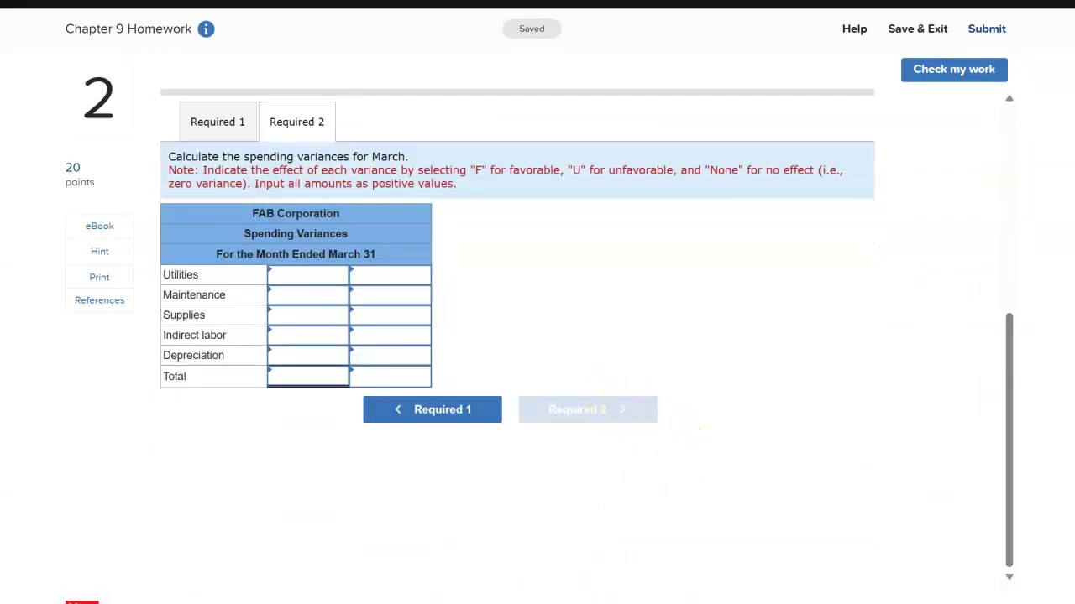
mouse_move(794, 600)
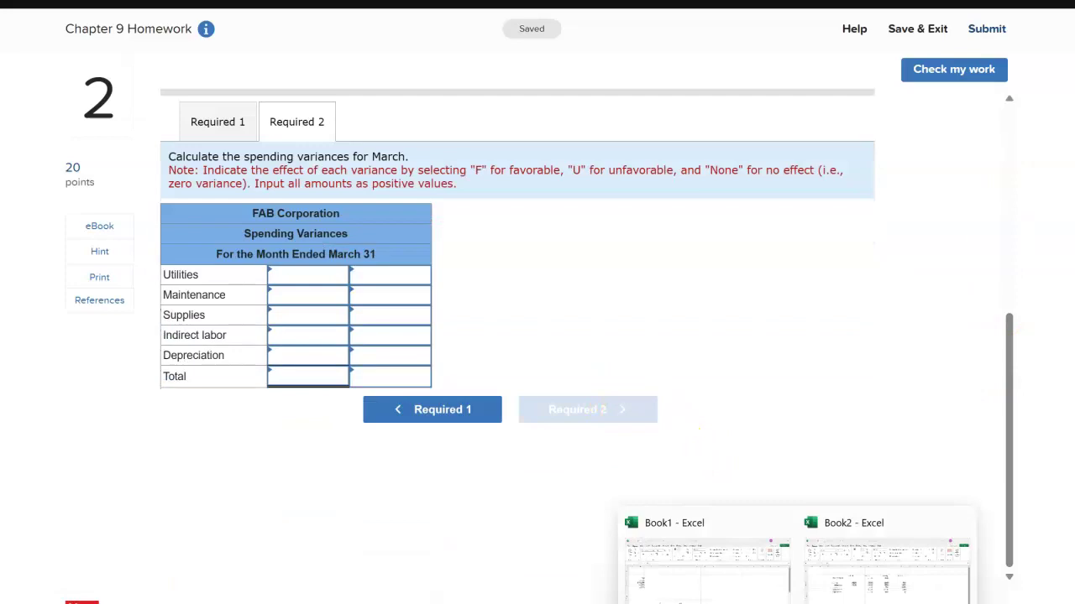
left_click(886, 567)
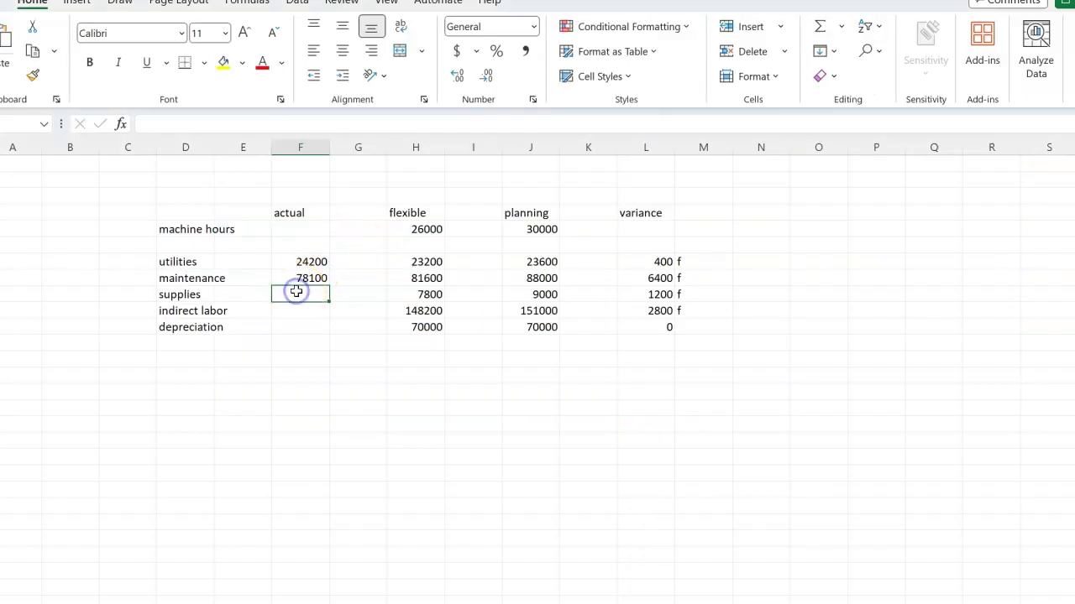
type("8400")
key("Tab")
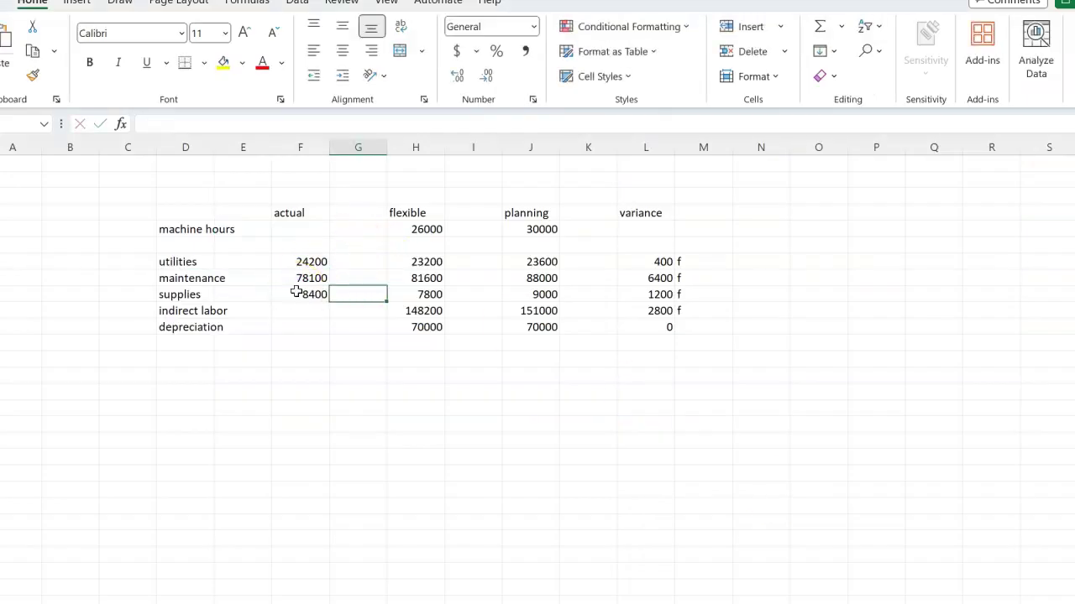
key("Return")
type("1")
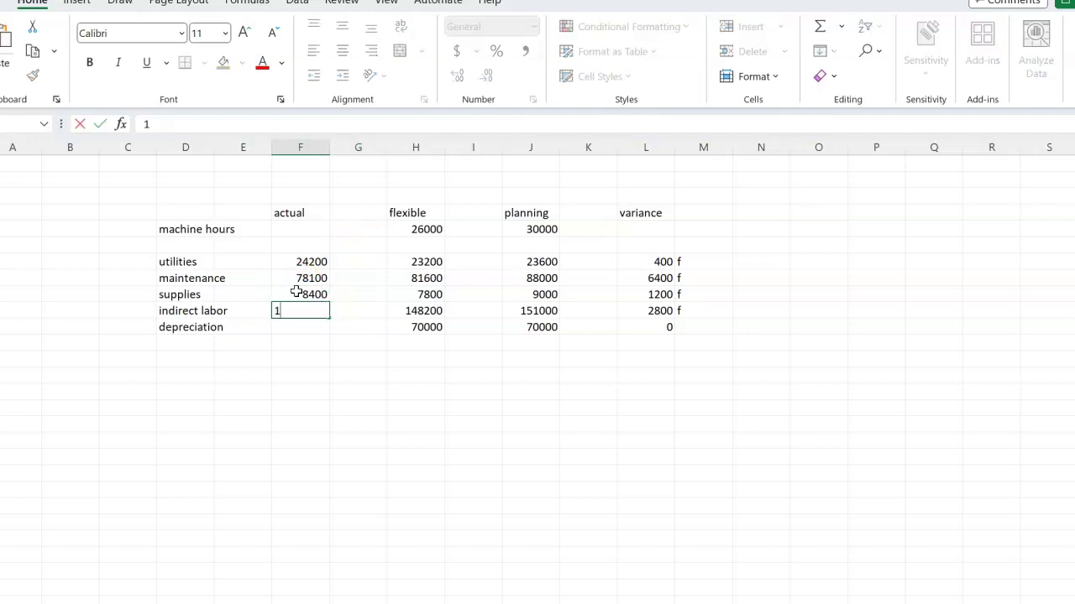
type("49600")
key("Return")
Check the actual depreciation cost on the homework page and enter 7500 in F11 of the Book2 workbook.
mouse_move(537, 601)
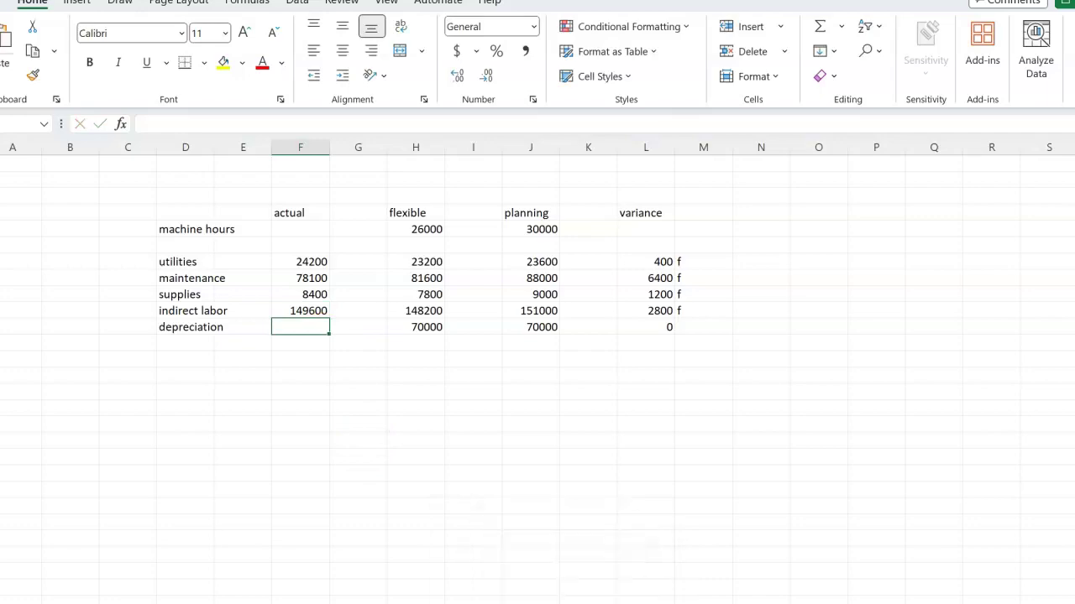
left_click(604, 598)
mouse_move(1007, 391)
left_mouse_down()
mouse_move(1013, 246)
mouse_move(1011, 399)
left_mouse_up()
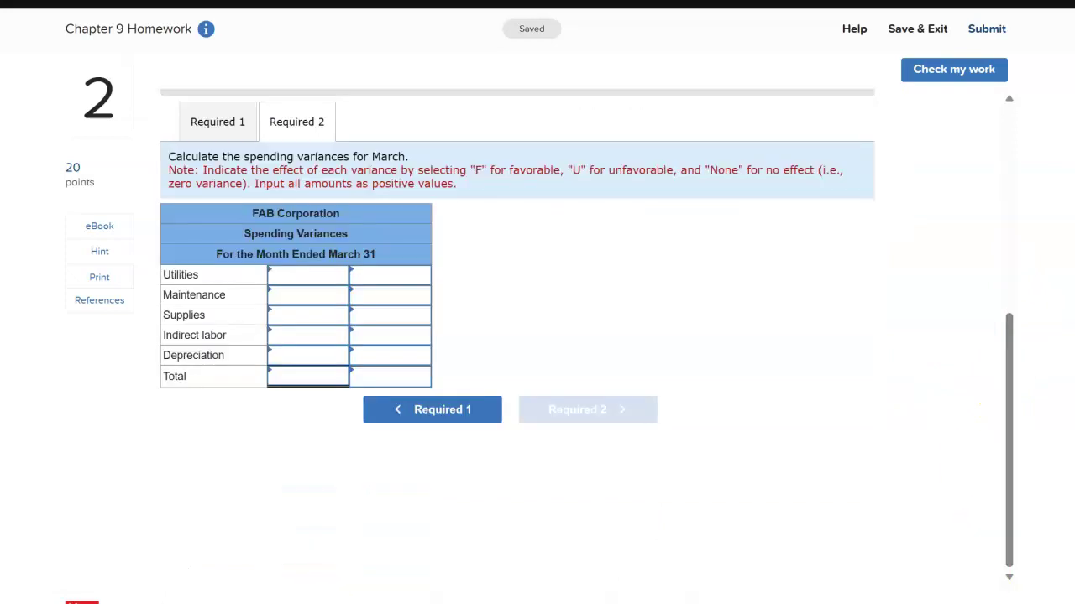
mouse_move(795, 598)
left_click(836, 596)
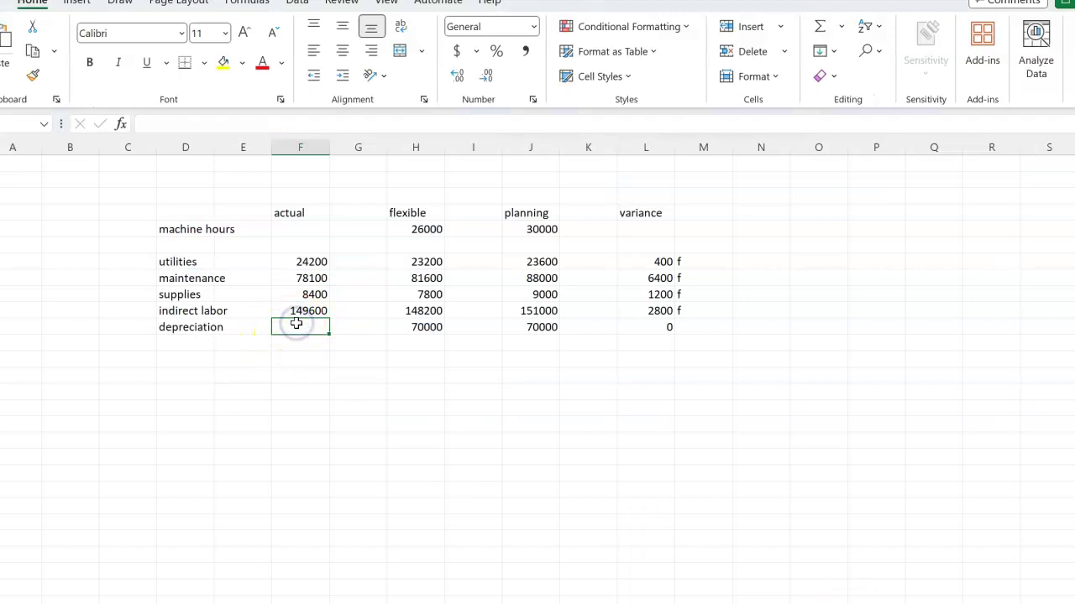
type("7500")
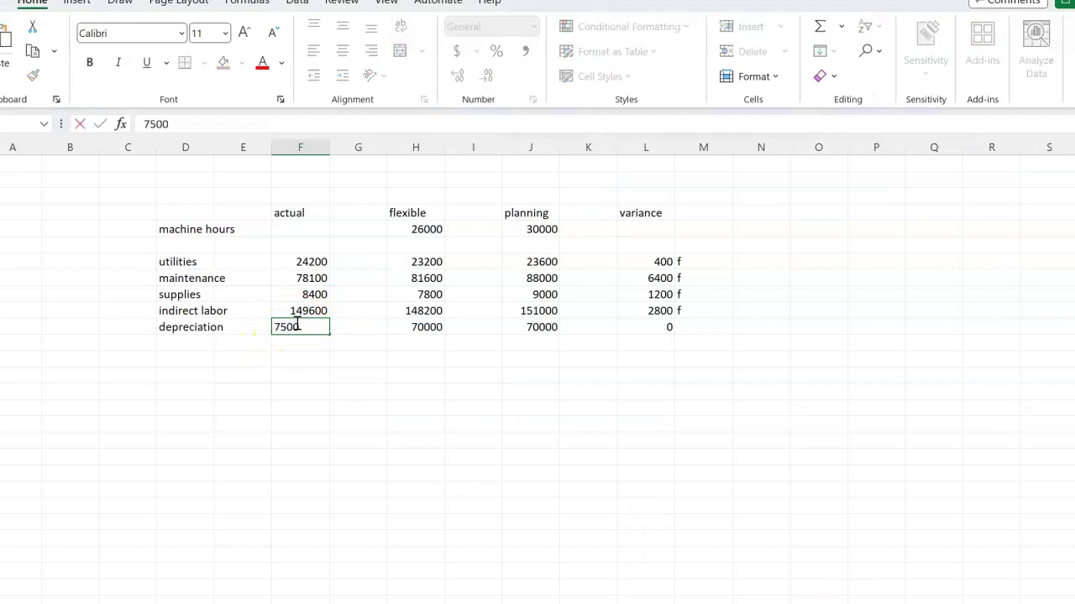
left_click(356, 162)
left_click_drag(359, 172, 355, 178)
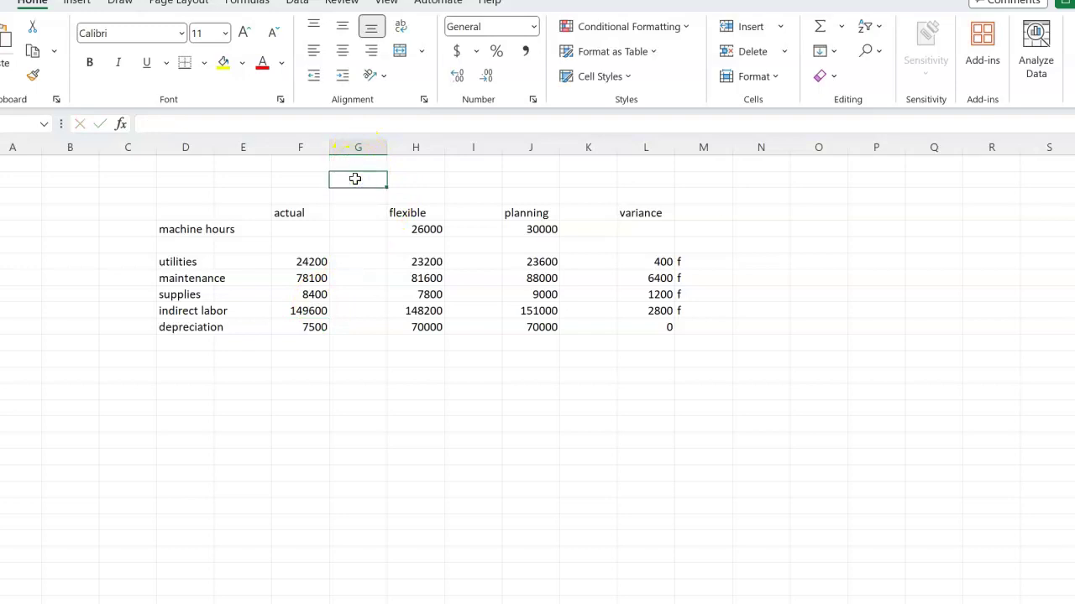
Add the heading variance in G2 and fill G7 through G11 with the flexible-minus-actual formula, starting with =H7-F7.
type("variance")
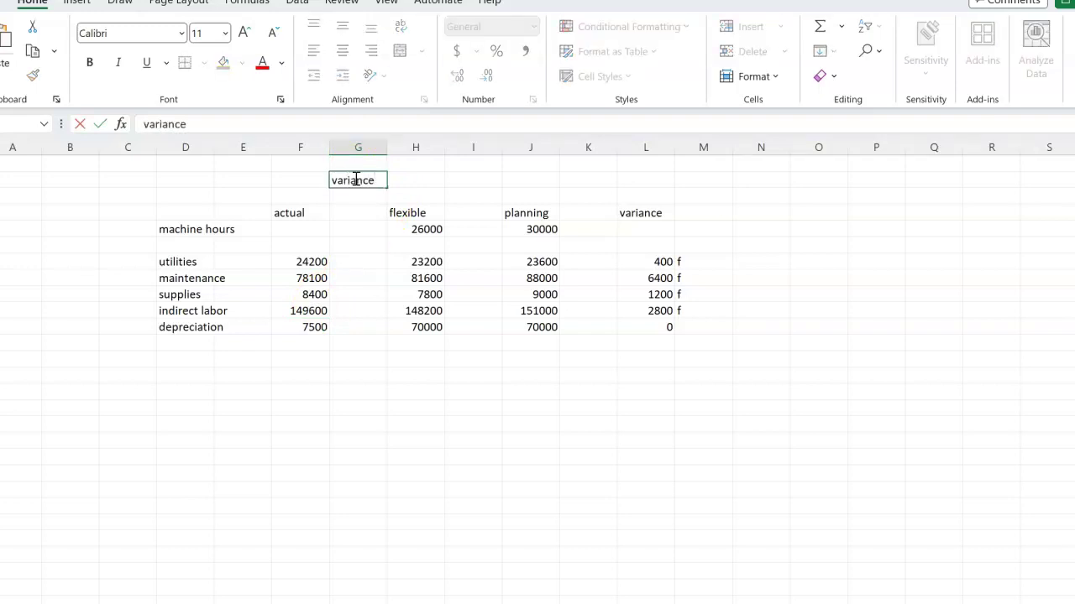
left_click(351, 262)
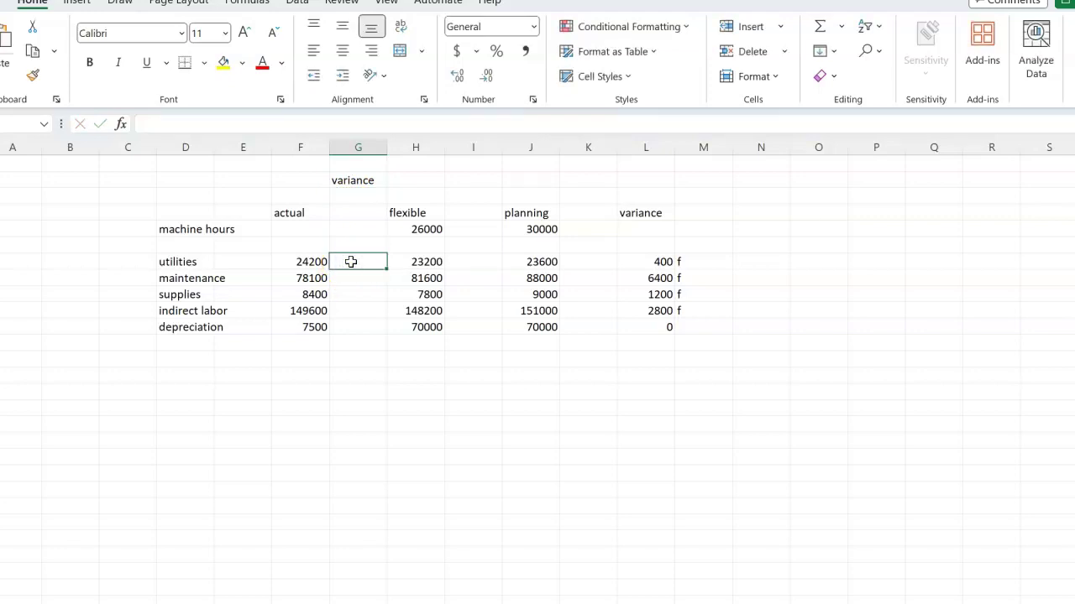
type("=")
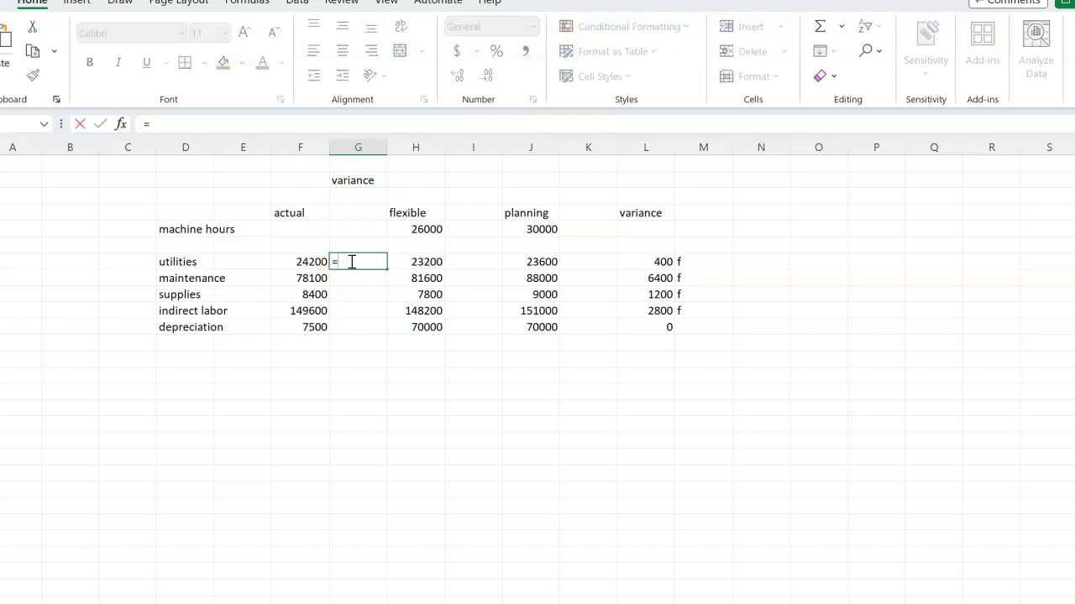
left_click(309, 262)
left_click(423, 262)
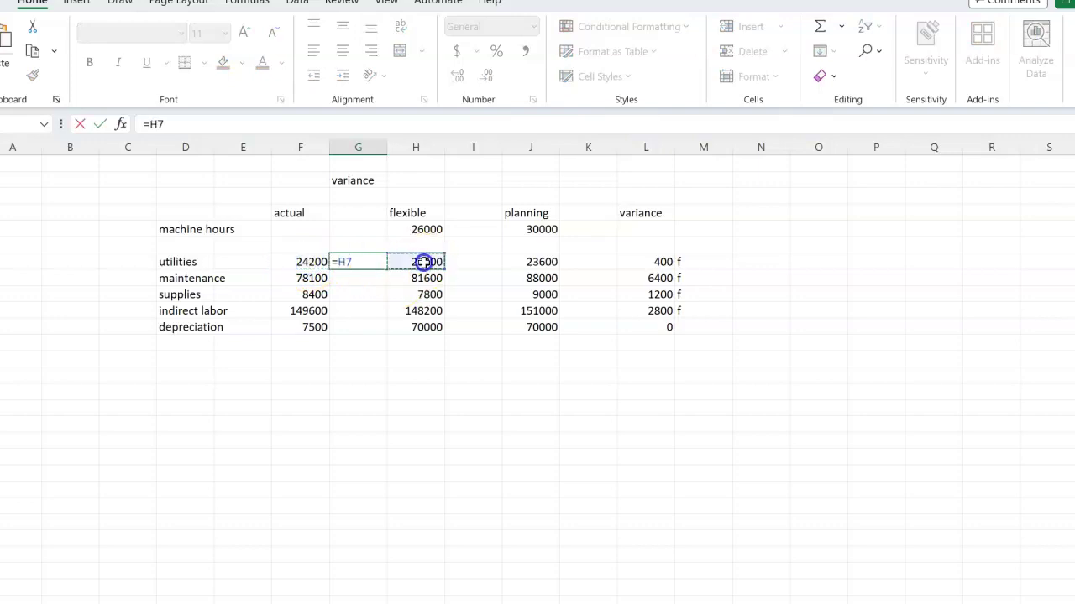
type("-")
left_click(299, 261)
key("Return")
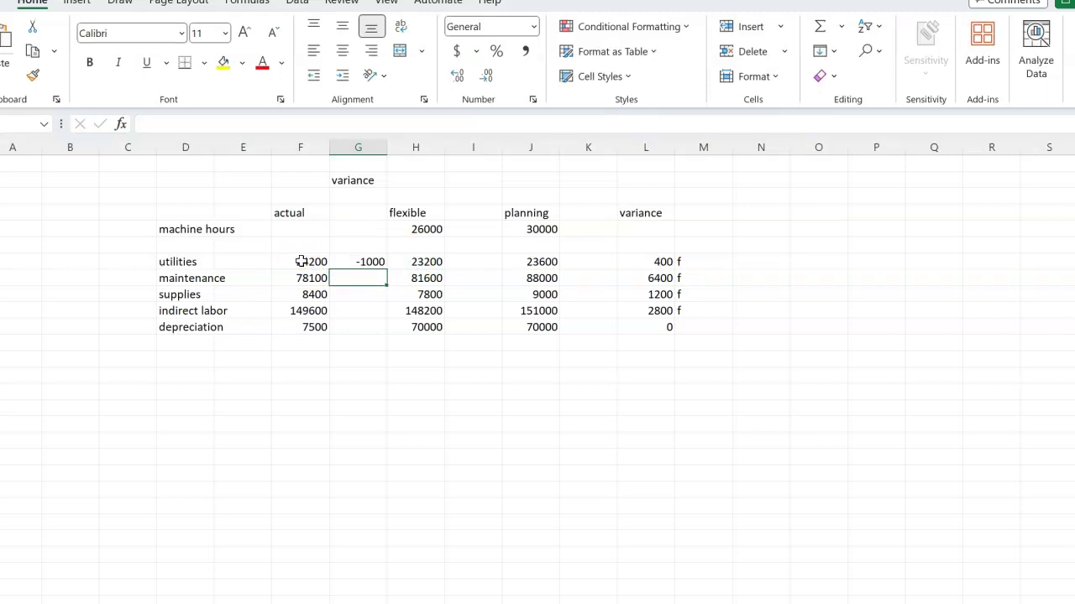
left_click(353, 262)
left_click_drag(384, 267, 380, 331)
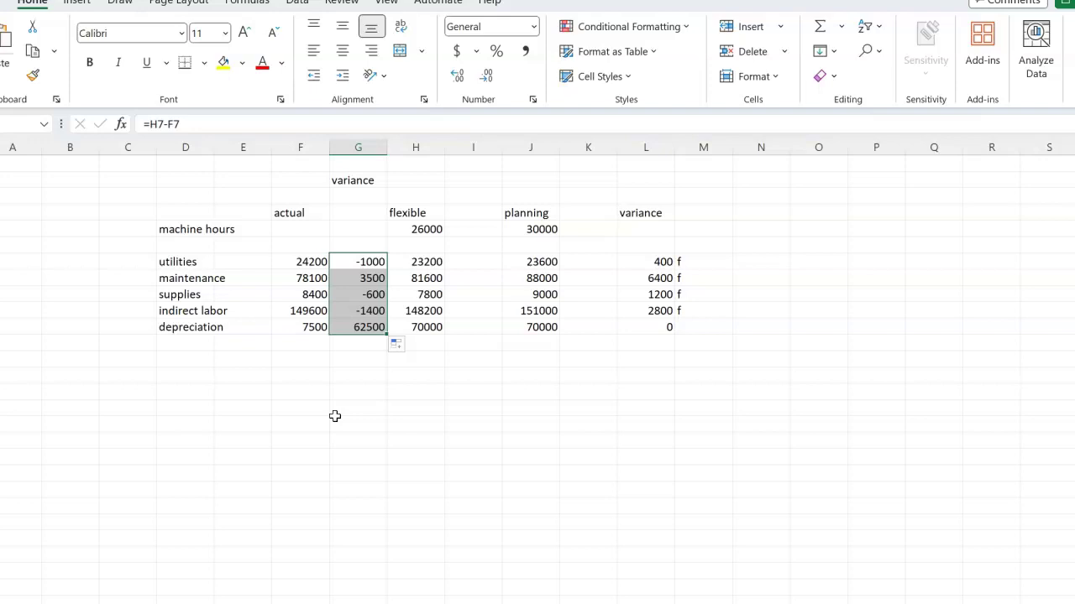
Correct the actual depreciation cost in F11 to 71500.
left_click(295, 324)
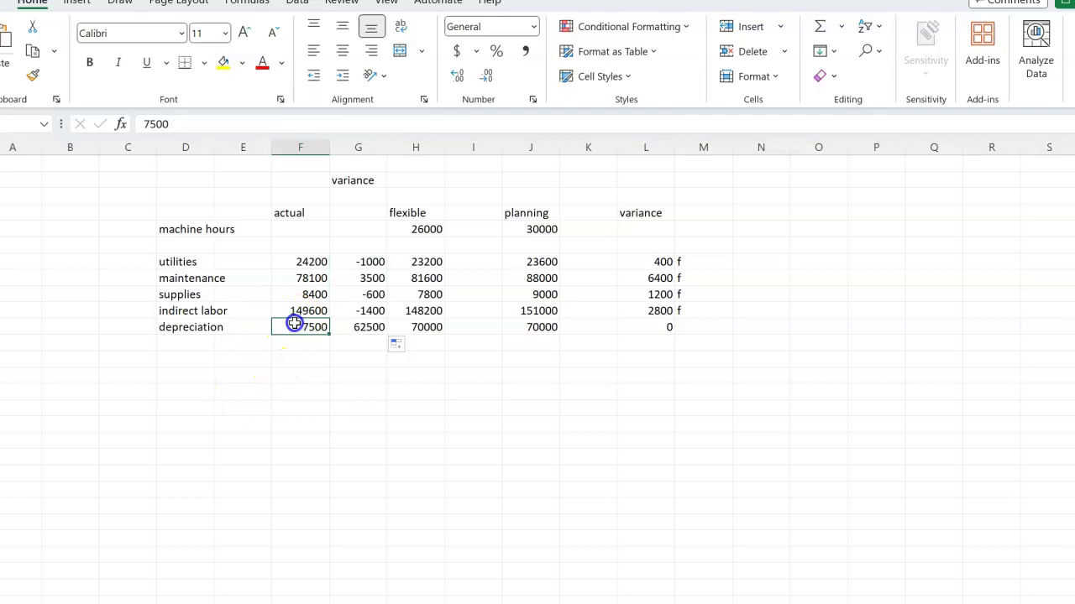
type("71500")
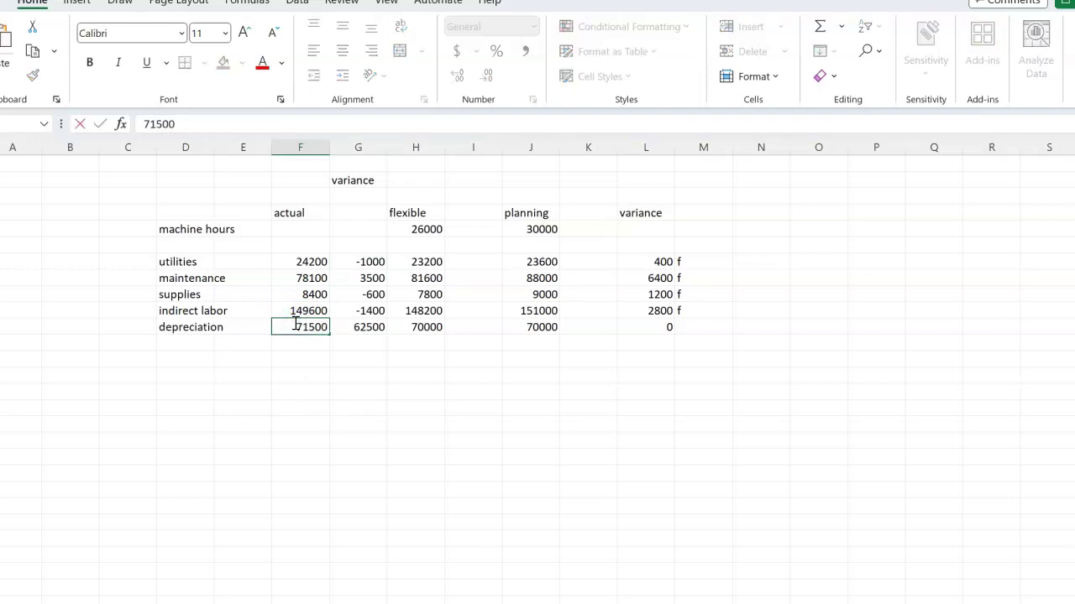
key("Return")
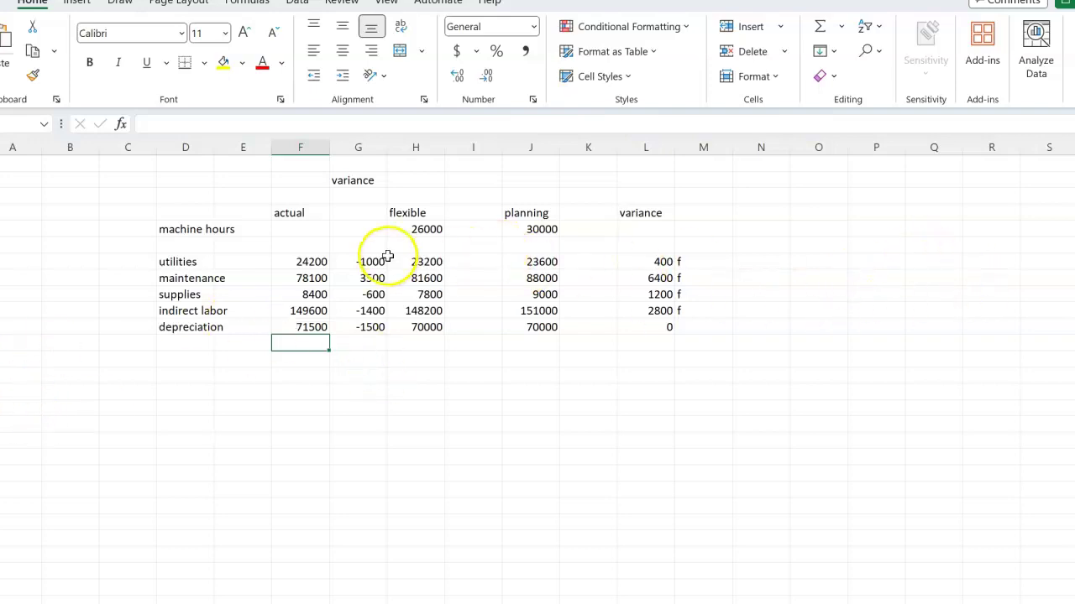
Switch to the Chapter 9 Homework page and enter 1000 with effect U as the utilities spending variance.
left_click(538, 554)
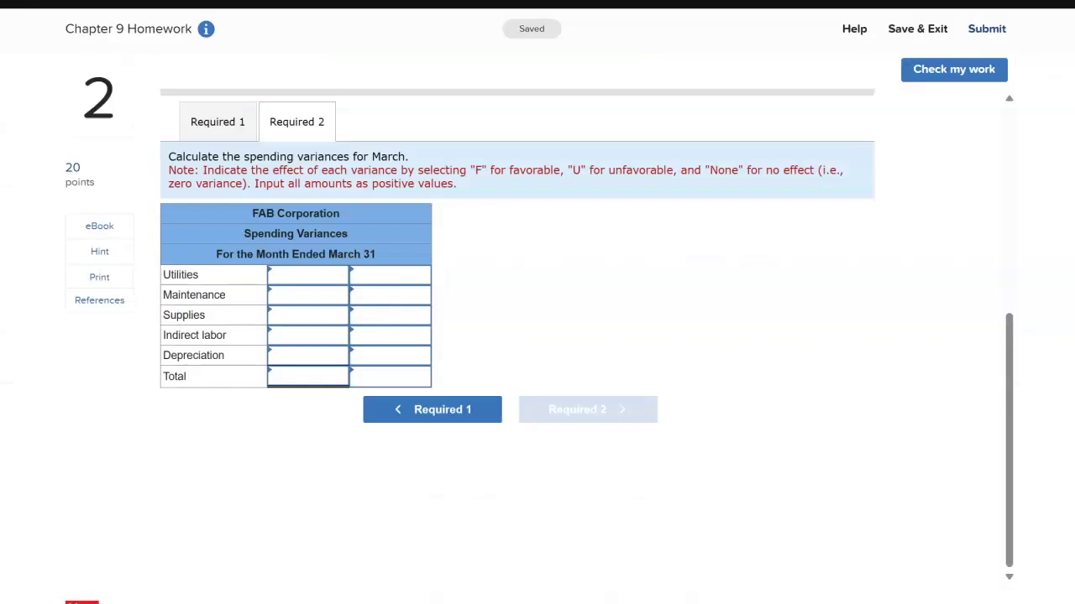
left_click(300, 277)
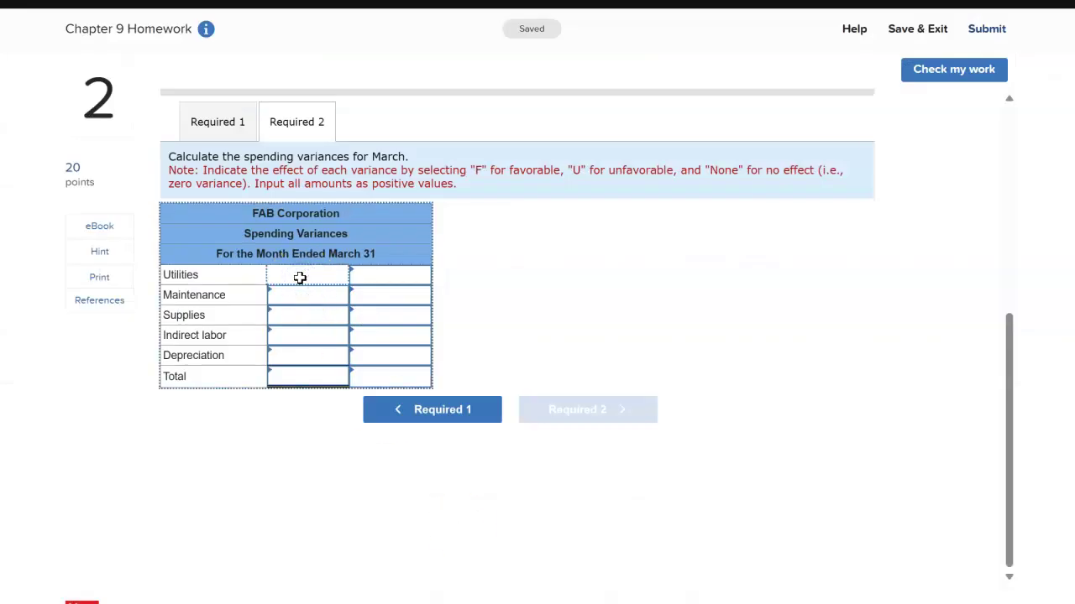
type("1000")
key("Tab")
type("u")
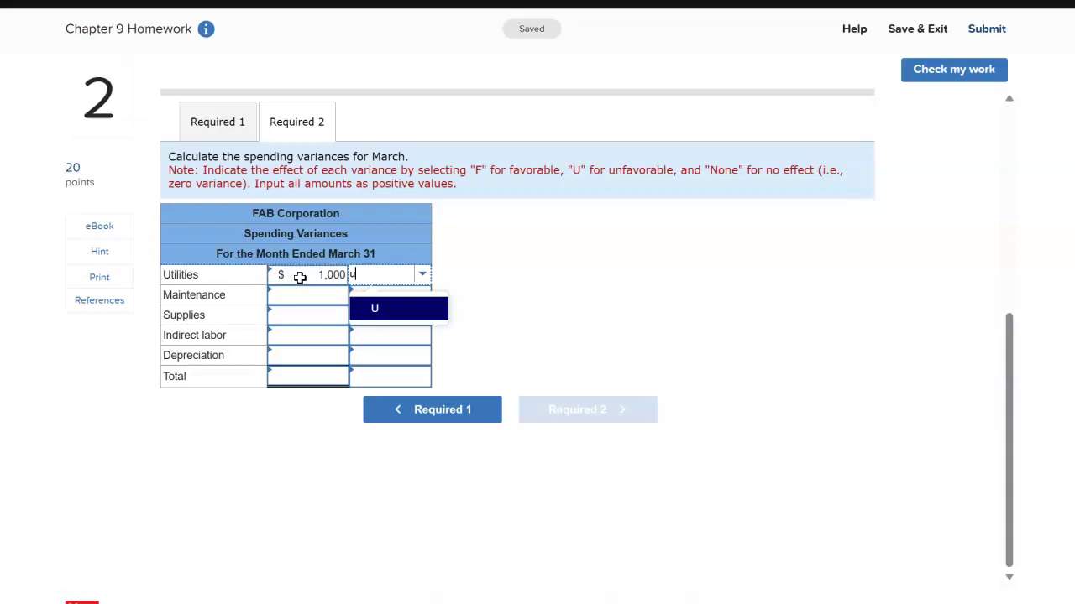
key("Tab")
Enter 3500 with effect F as the maintenance spending variance.
key("Tab")
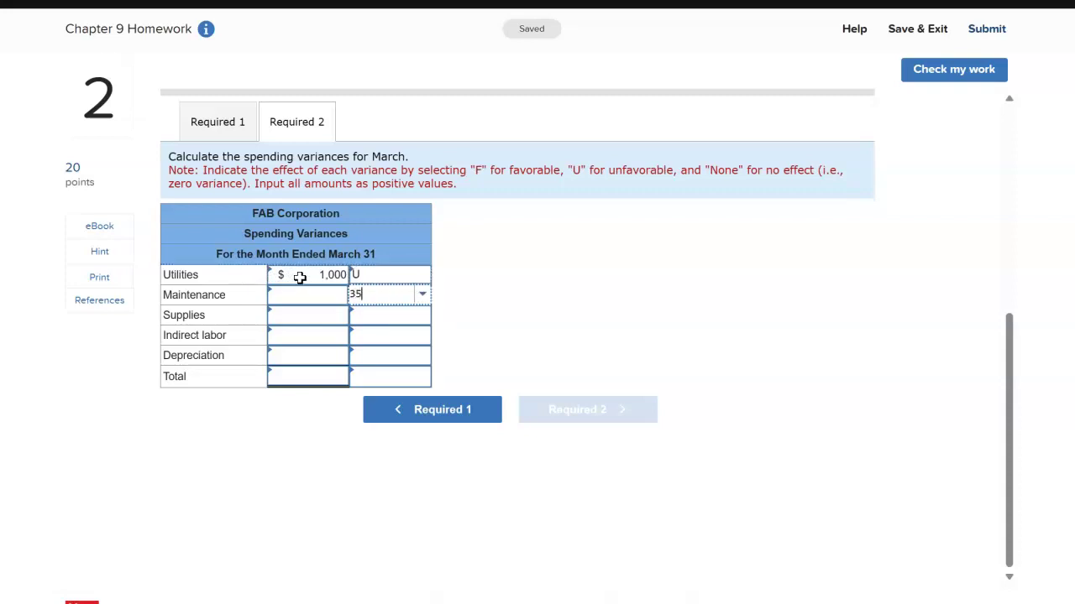
key("shift+Tab")
type("3500")
key("Tab")
type("f")
key("Tab")
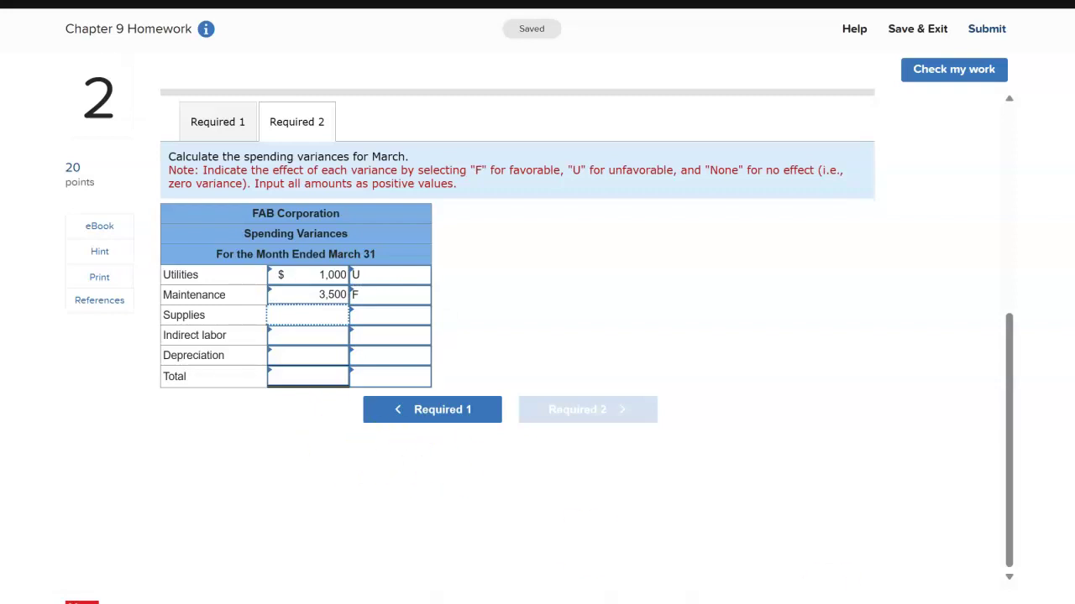
Check the variances in the Book2 workbook and enter 600 with effect U for supplies on the homework page.
mouse_move(796, 603)
left_click(886, 575)
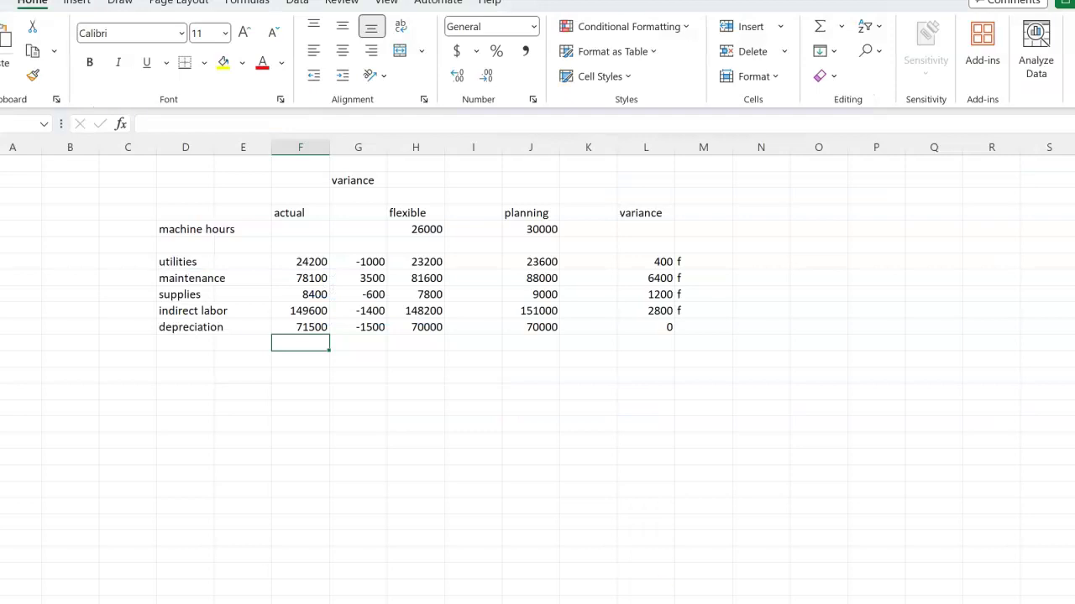
left_click(539, 562)
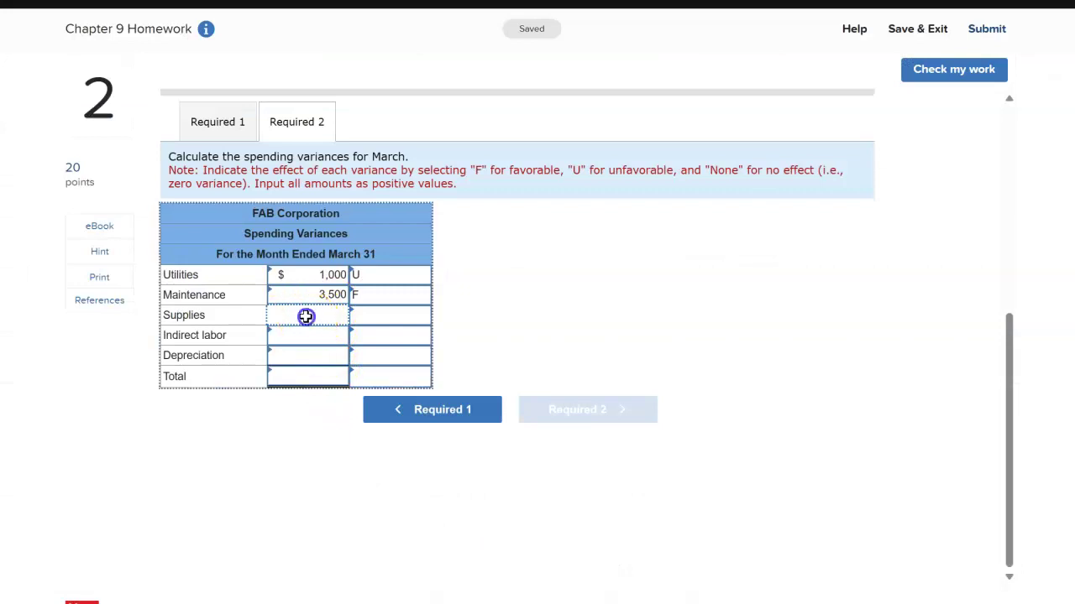
type("600")
key("Tab")
type("n")
key("BackSpace")
type("u")
key("Tab")
Enter 1,400 with effect U as the indirect labor spending variance.
type("1,400")
key("Tab")
type("u")
key("Tab")
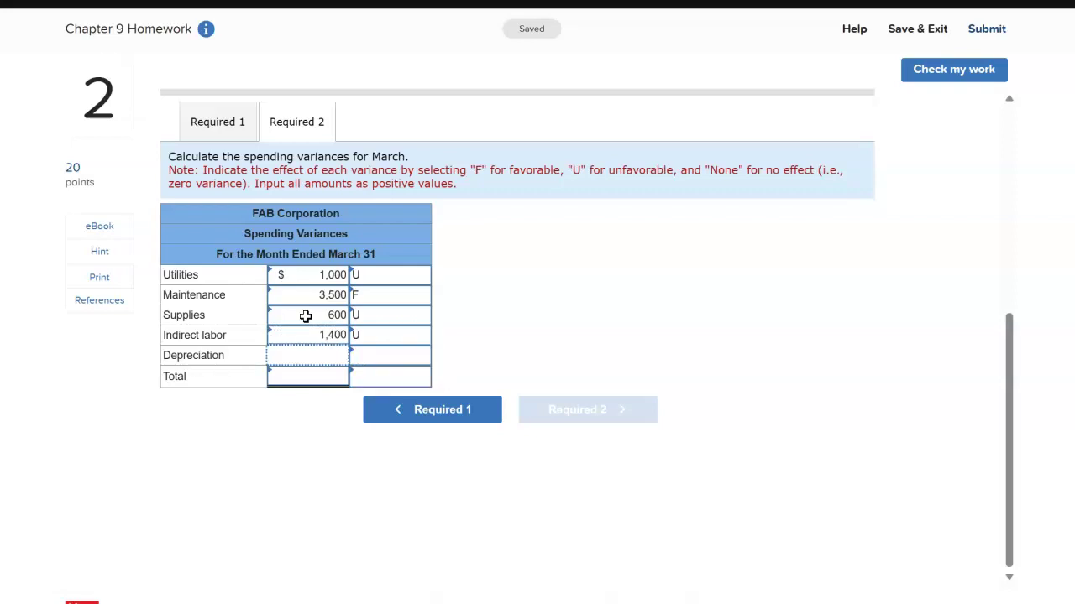
Enter 1500 as the depreciation spending variance, try to mark it U, and dismiss the save error message.
left_click(309, 358)
type("1500")
key("Tab")
type("U")
left_click(295, 384)
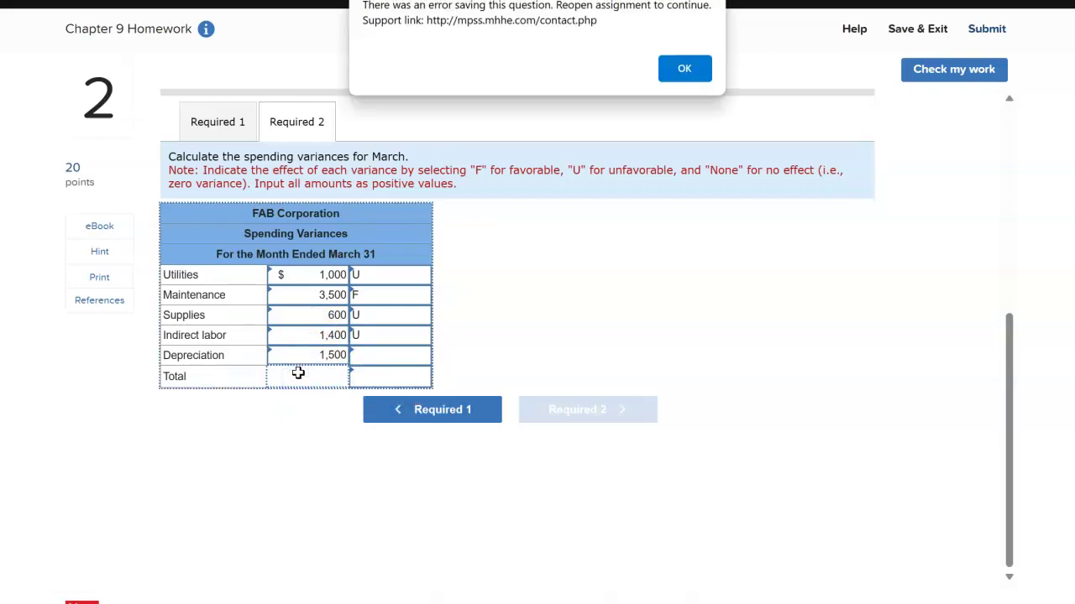
left_click(682, 68)
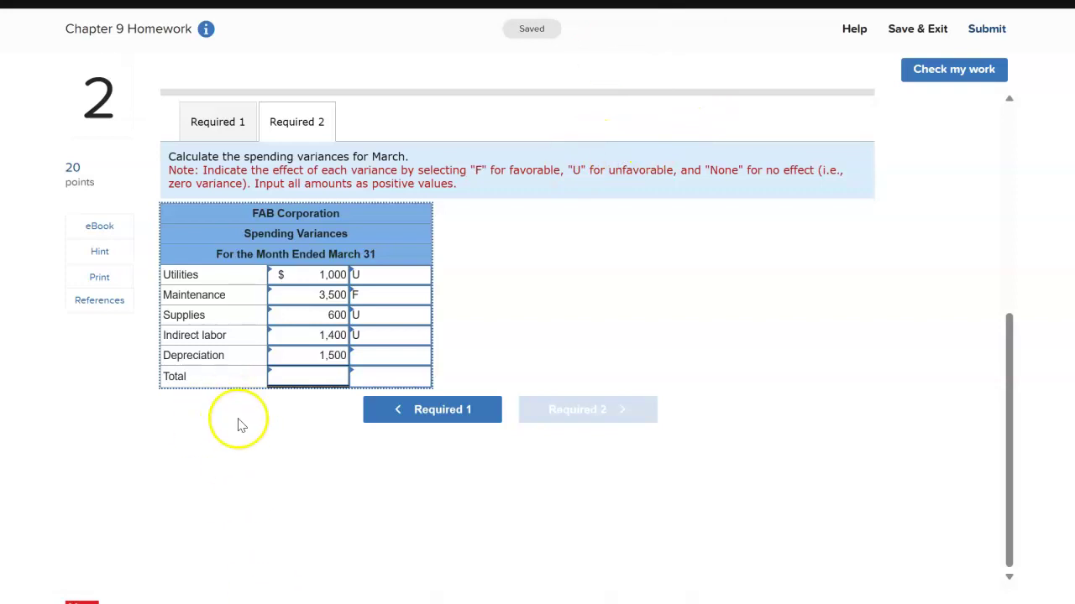
Select the amount cell for the total spending variance.
left_click(307, 379)
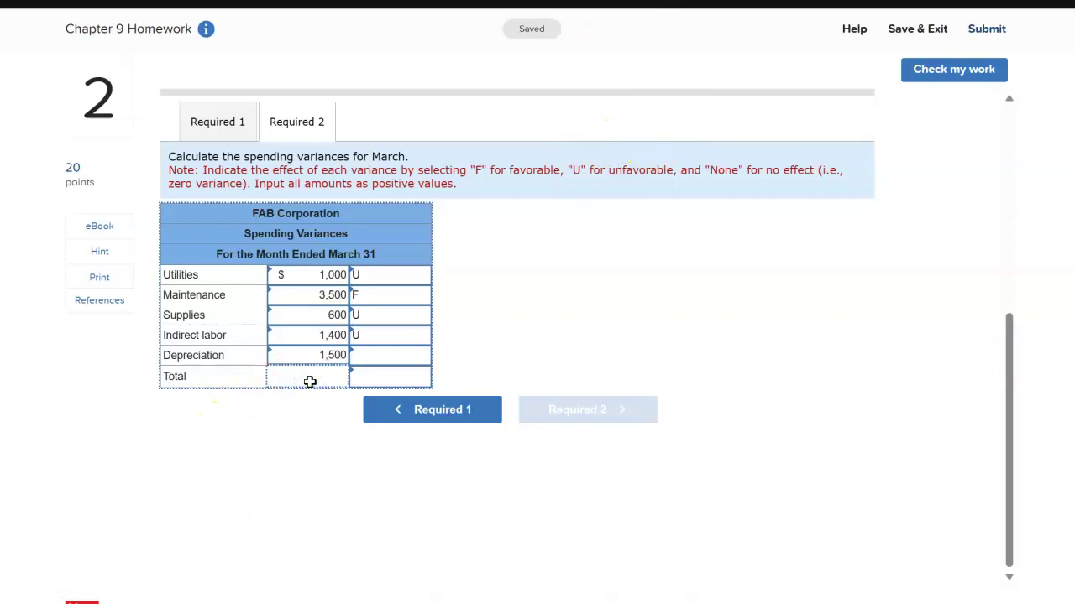